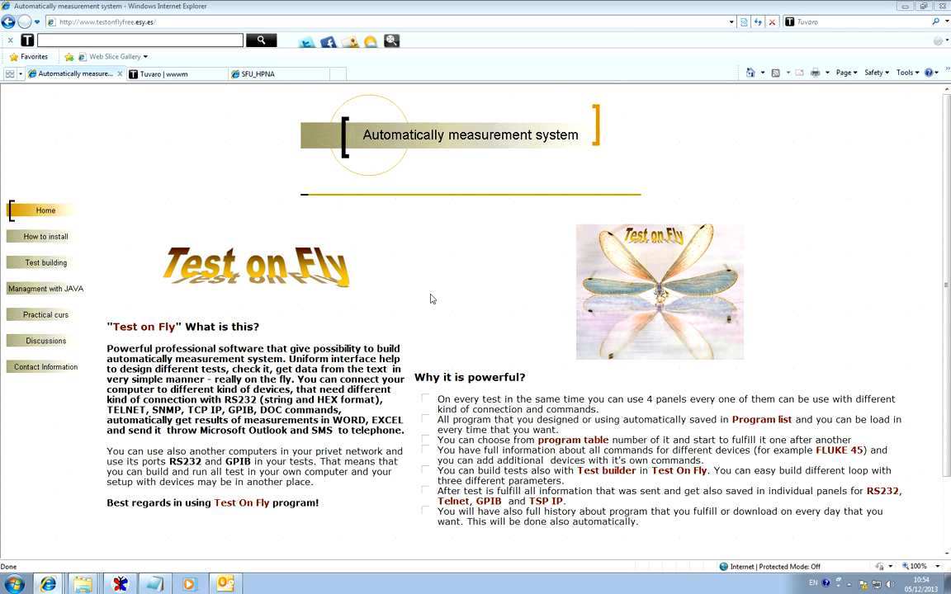
mouse_move(155, 585)
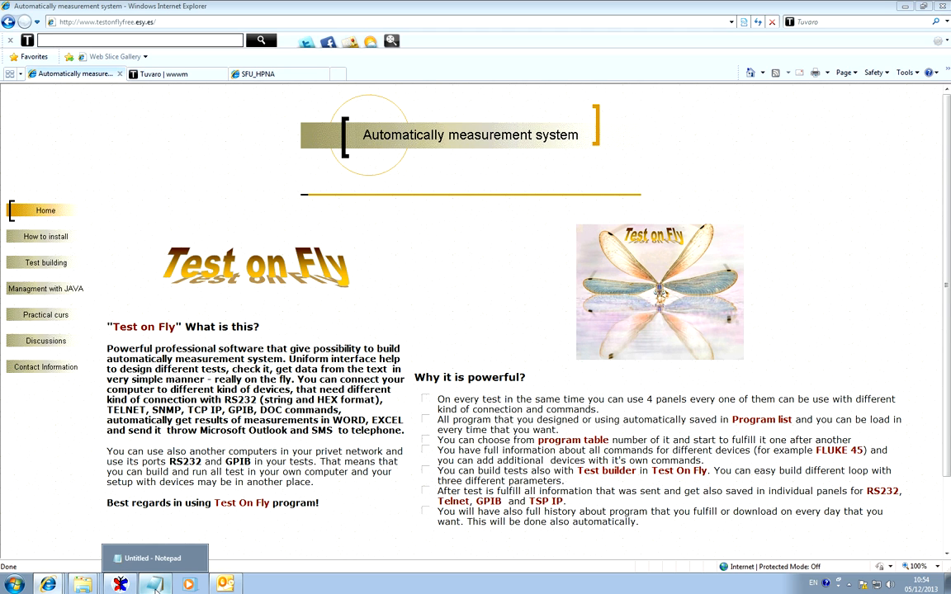
left_click(153, 558)
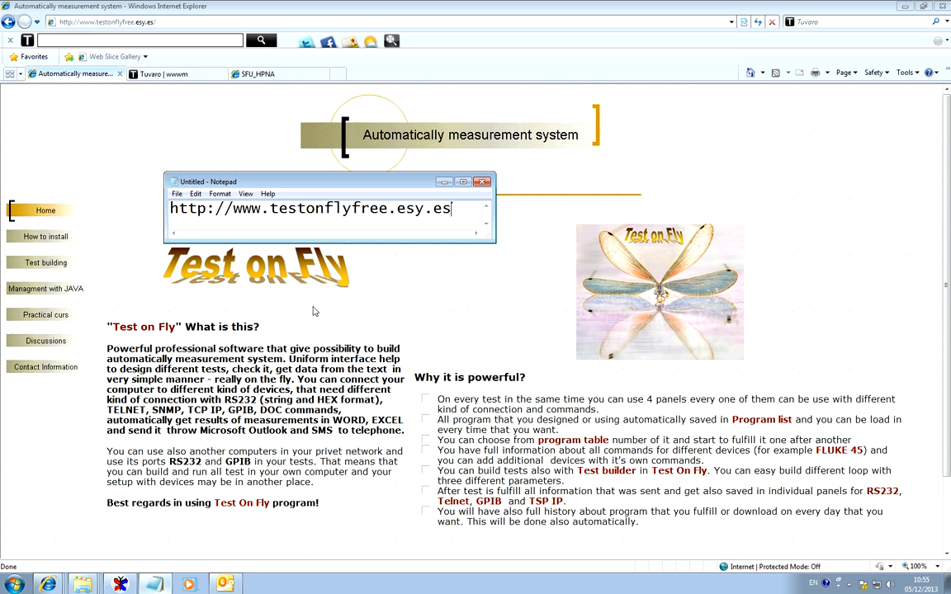
left_click_drag(450, 208, 169, 218)
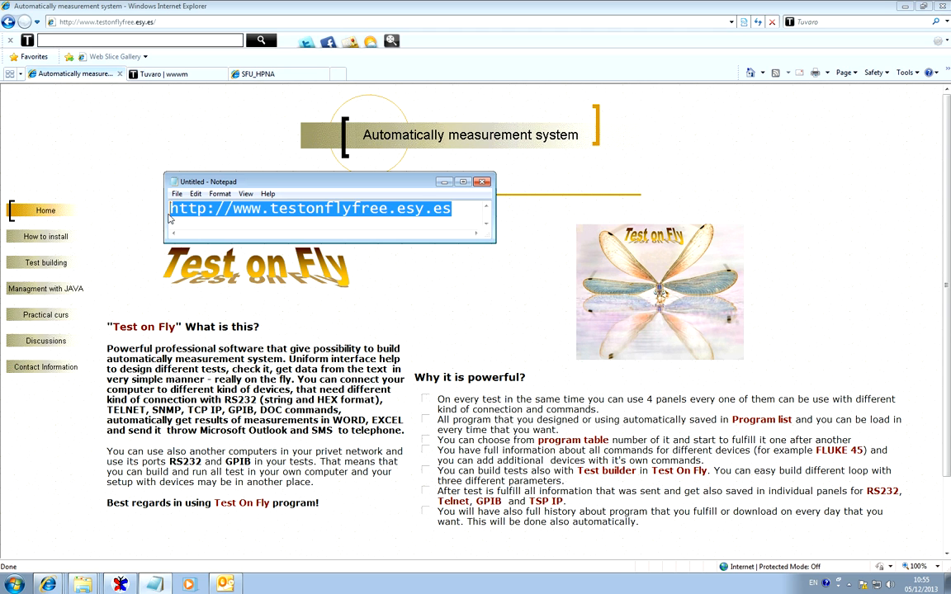
left_click(100, 160)
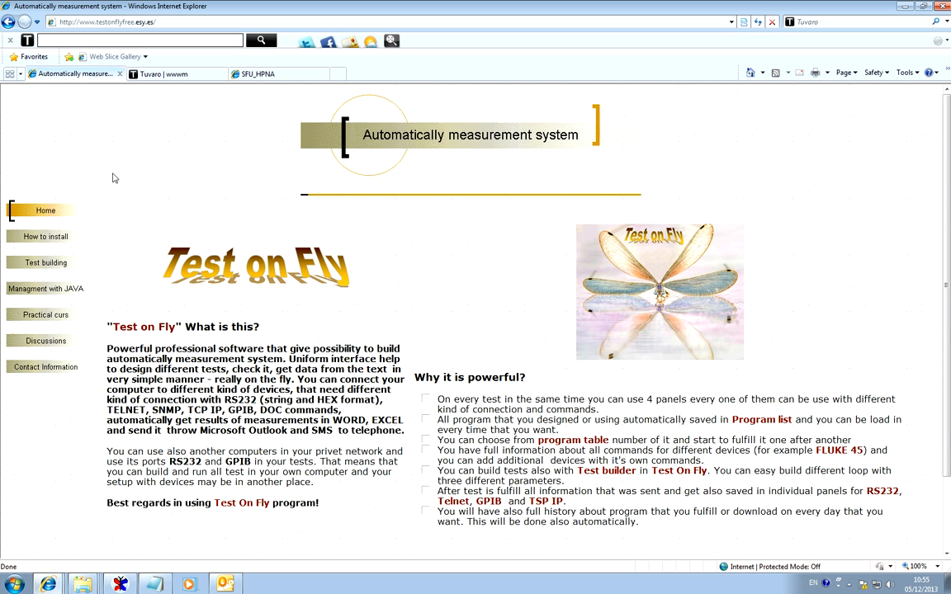
left_click(66, 240)
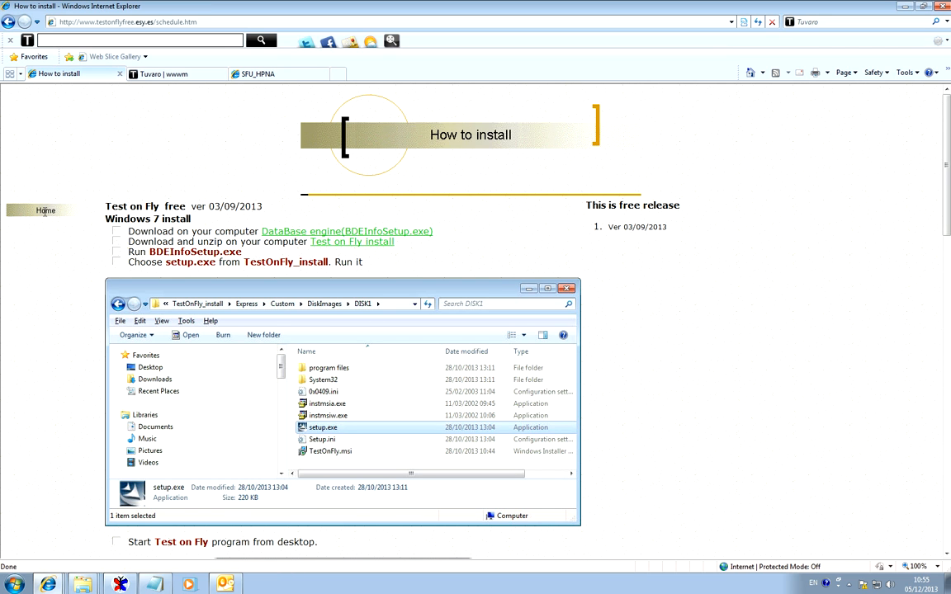
left_click(54, 211)
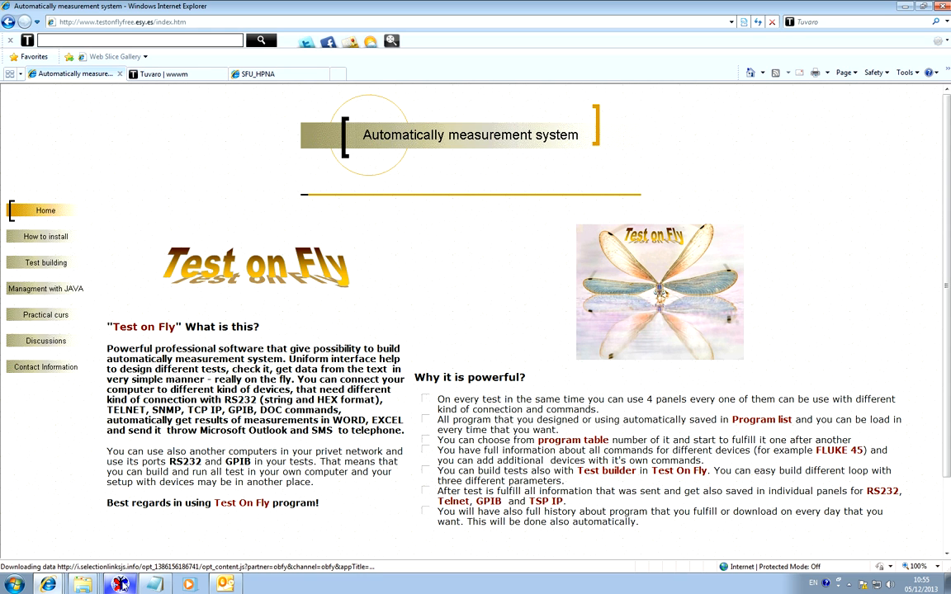
Switch to the Test on Fly program, choose the Cfly\Database directory, and open the Test on Fly work page.
mouse_move(120, 585)
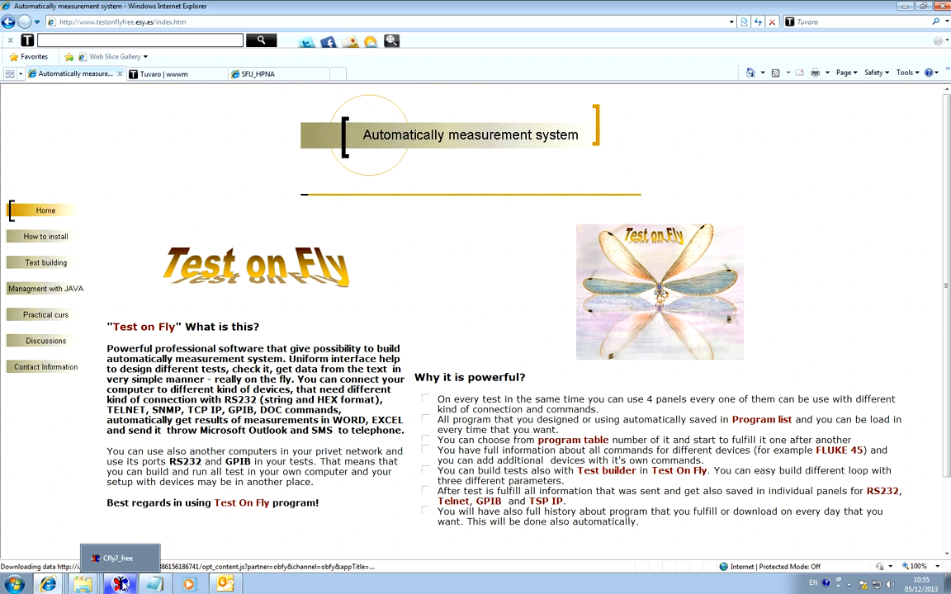
left_click(120, 584)
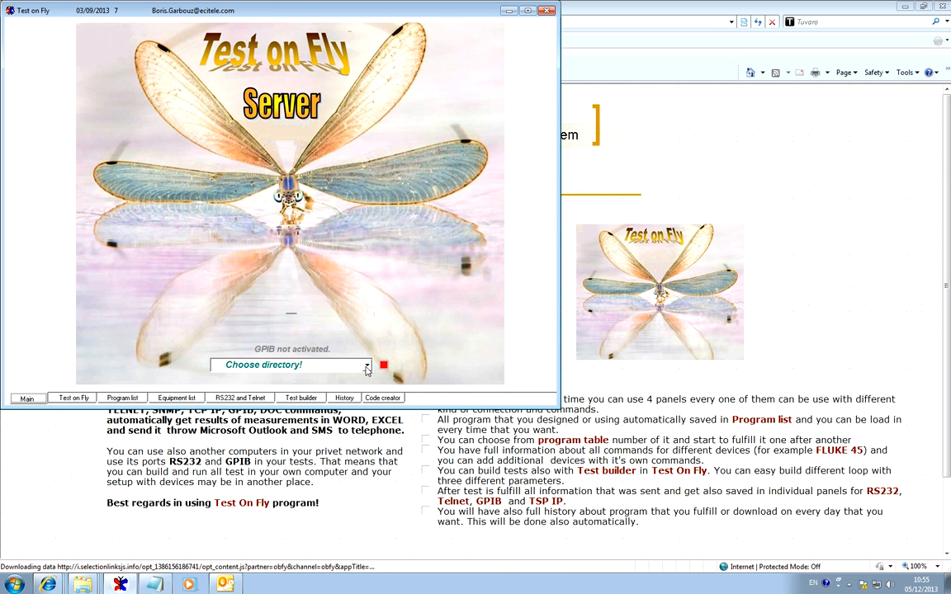
left_click(363, 376)
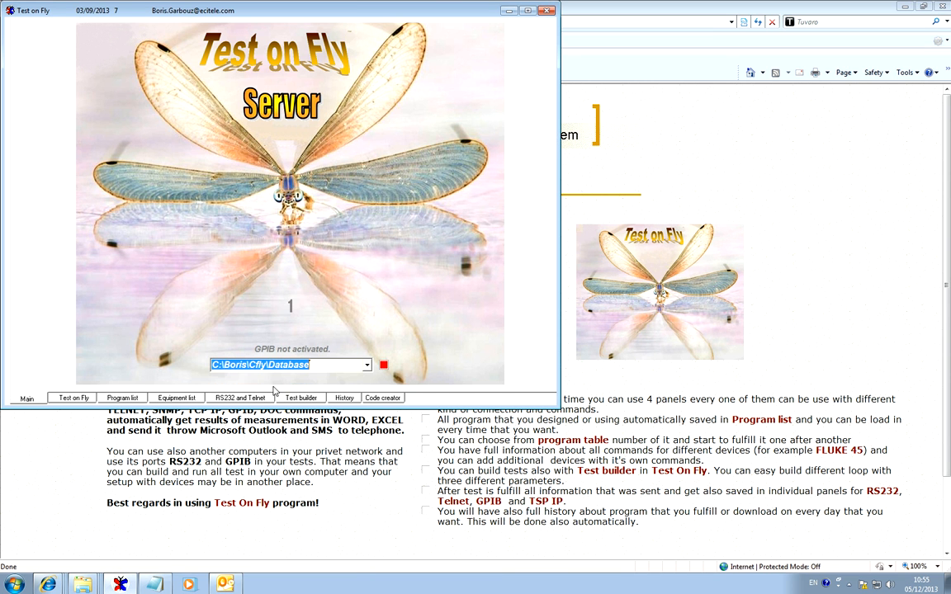
left_click(87, 399)
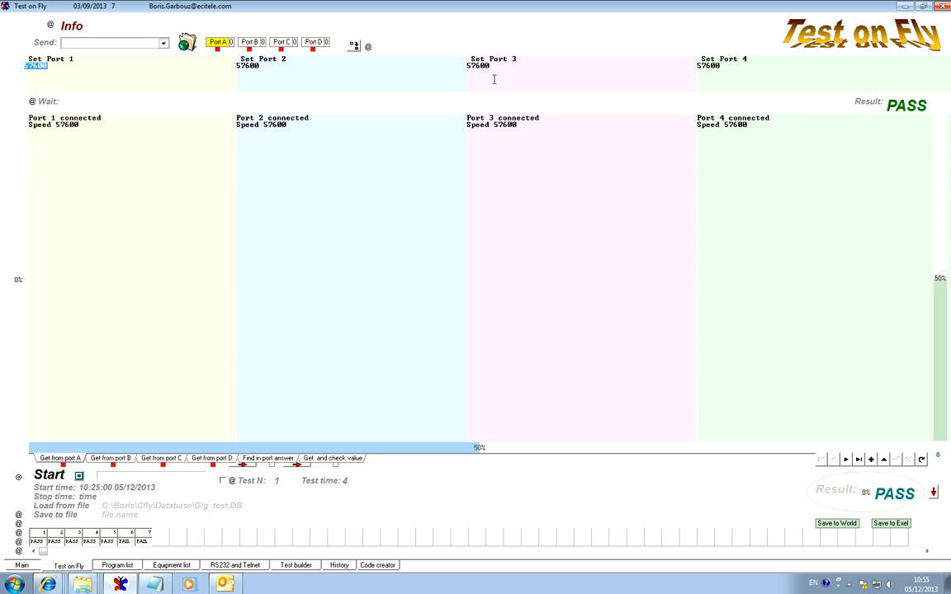
Examine the port command panels and the contents of test 3, and return to test 1.
left_click(209, 72)
left_click(558, 72)
left_click(75, 541)
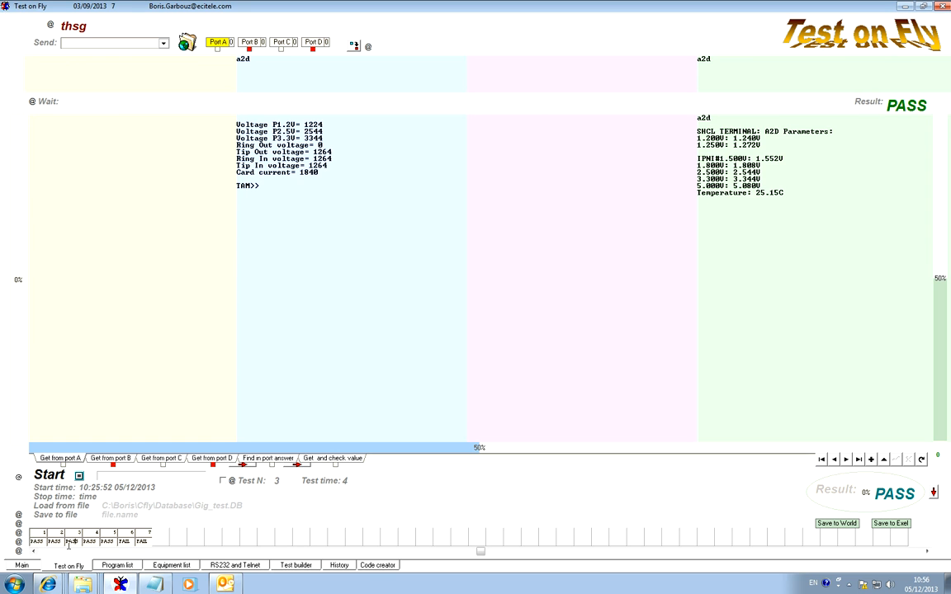
left_click(48, 539)
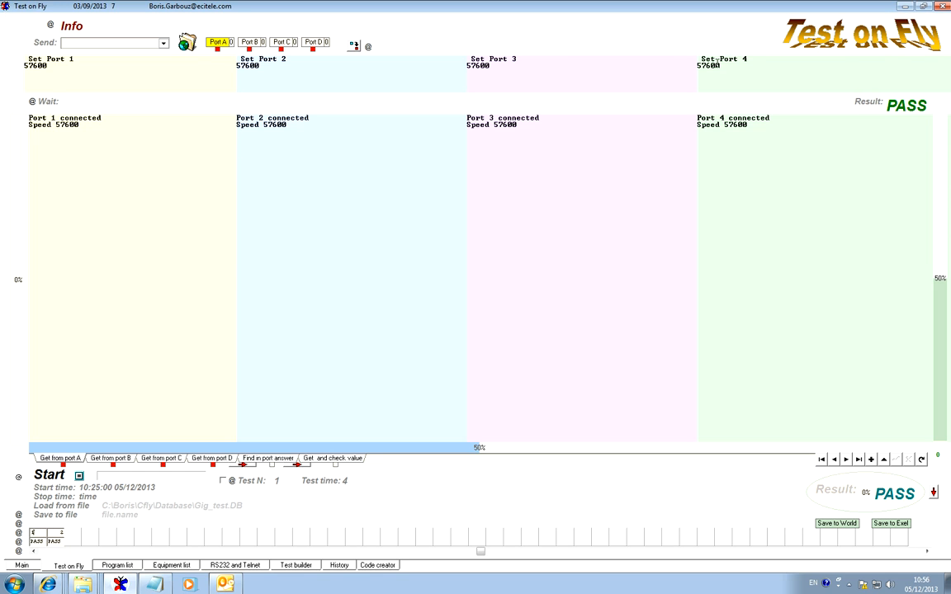
Enter the commands Set Port 1, Set Port 2, Set Port 3 and Set Port 4 in the respective port panels of test 1.
left_click(163, 44)
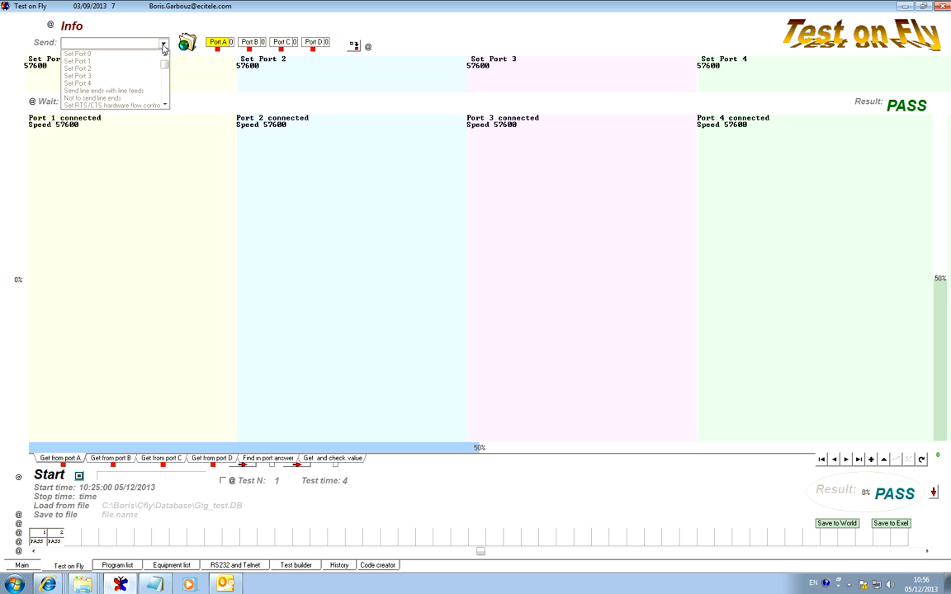
left_click(109, 61)
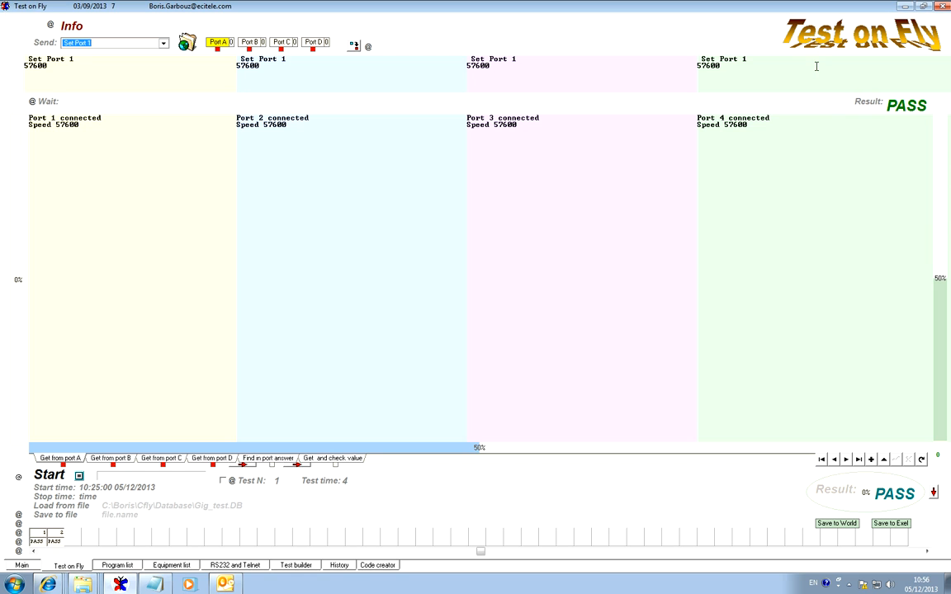
double_click(284, 60)
type("2")
double_click(514, 59)
type("3")
double_click(745, 58)
type("4")
left_click(327, 99)
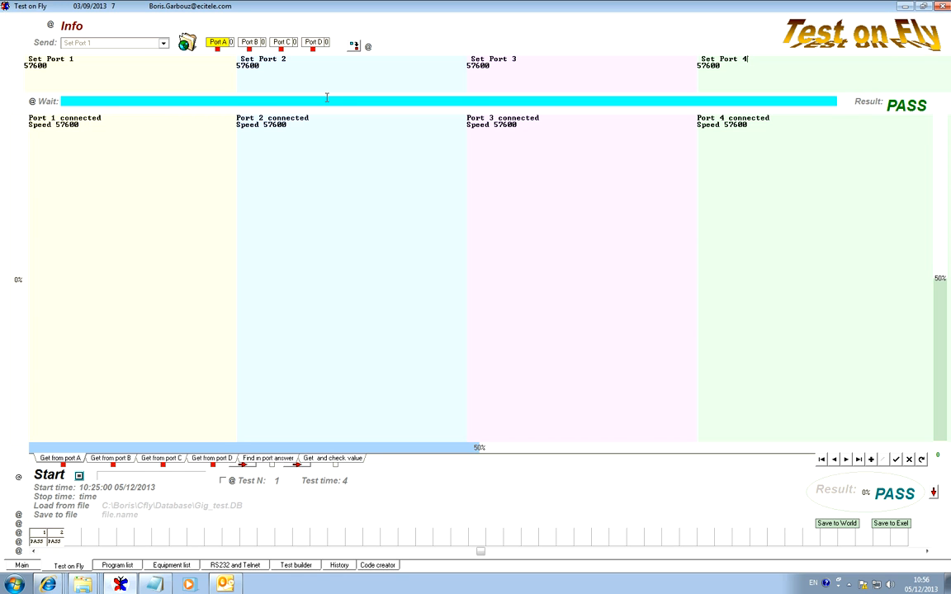
Choose the Set Port 2 command for port B and send the test 1 setup commands to all four ports.
left_click(251, 45)
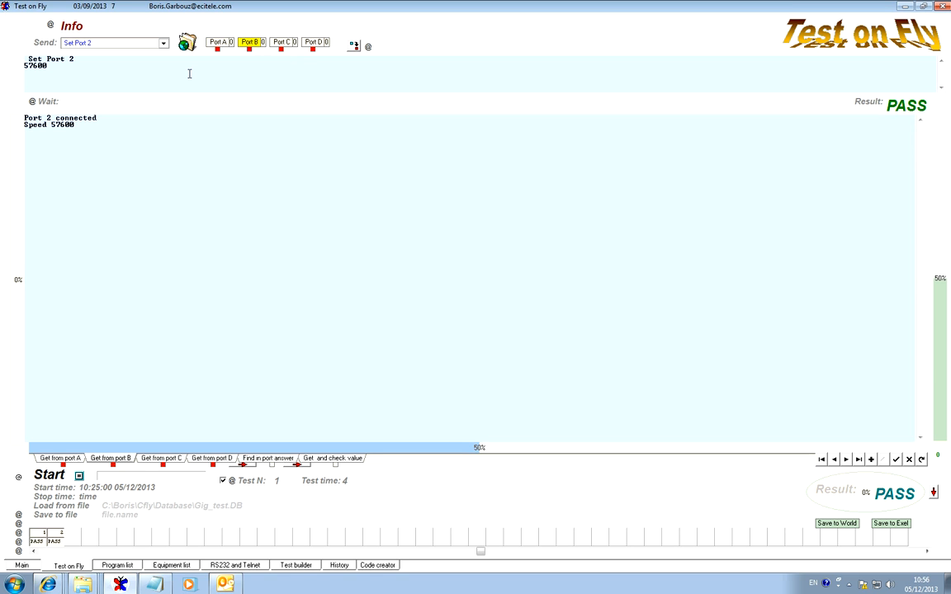
left_click(149, 44)
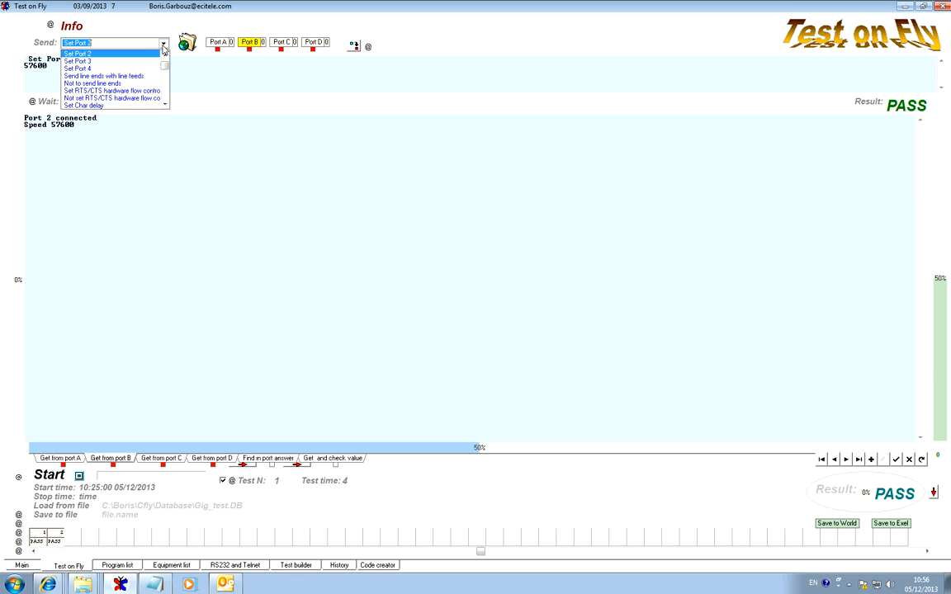
left_click(104, 55)
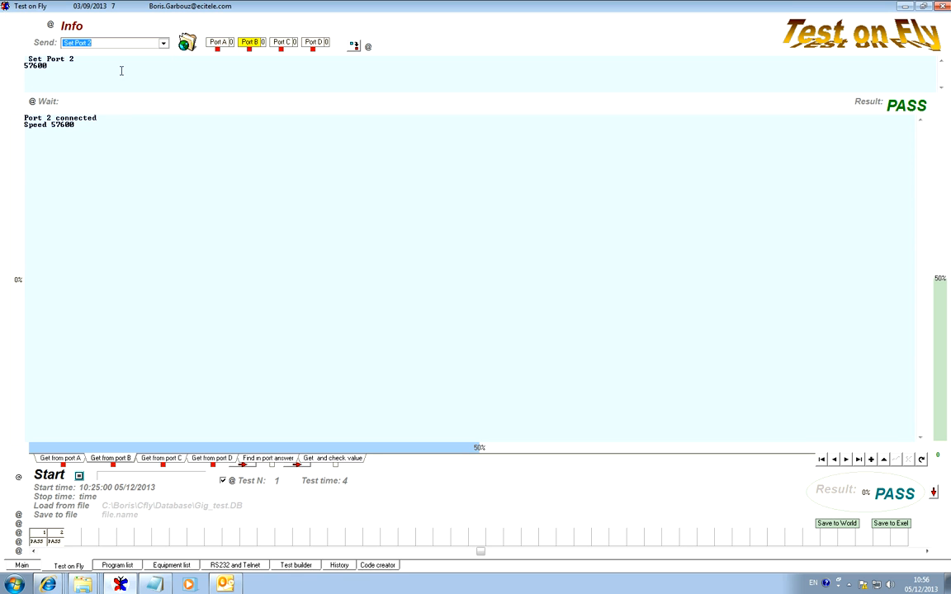
left_click(465, 76)
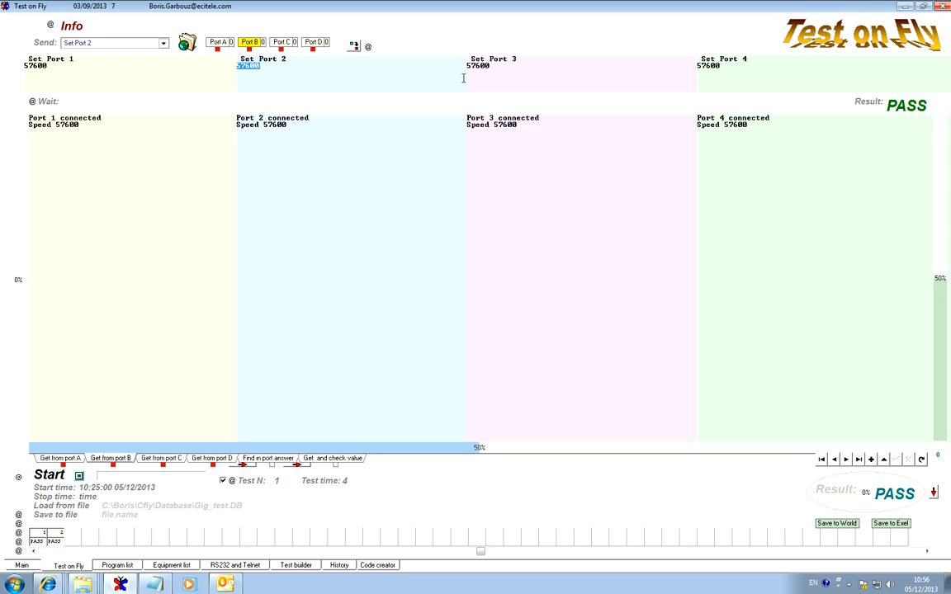
left_click(45, 43)
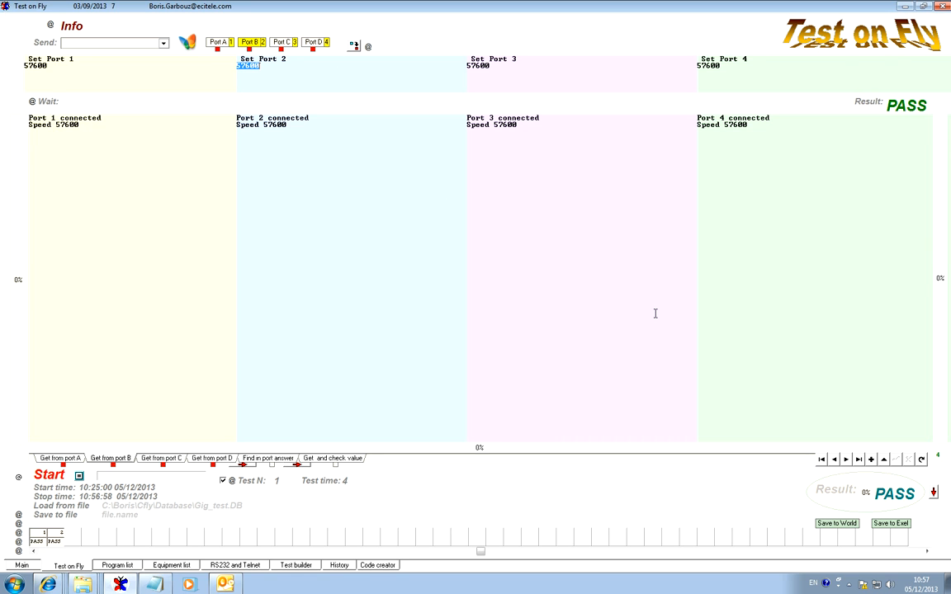
Insert a new test directly after test 1 and open it as test 2.
left_click(18, 525)
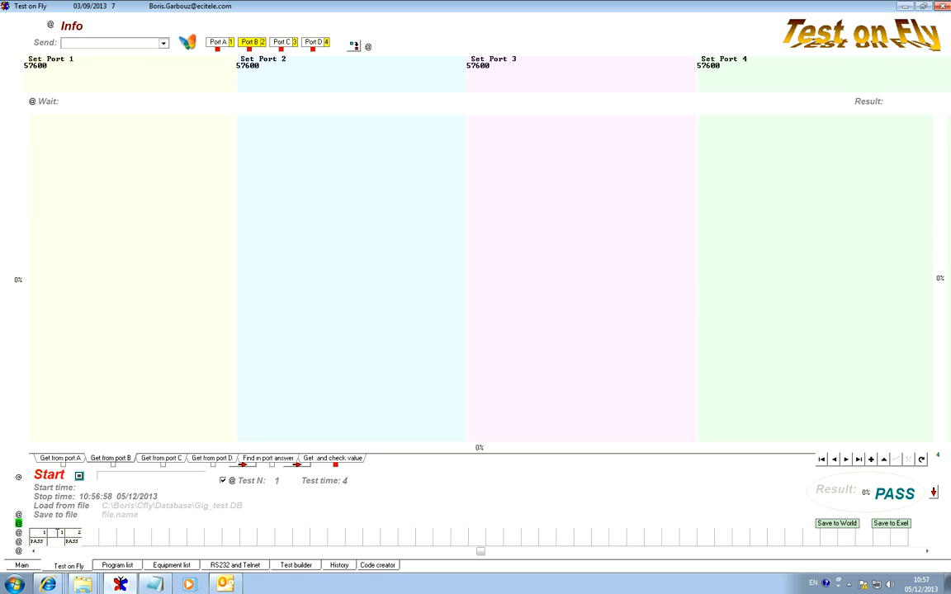
left_click(19, 532)
left_click(59, 536)
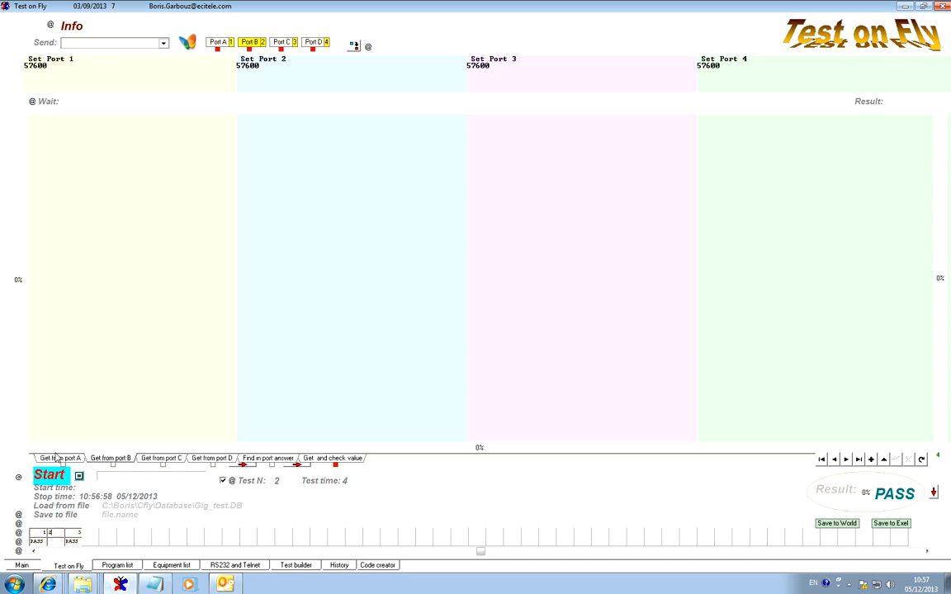
Replace the commands of all four ports in test 2 with ver and send them.
left_click_drag(83, 64, 3, 45)
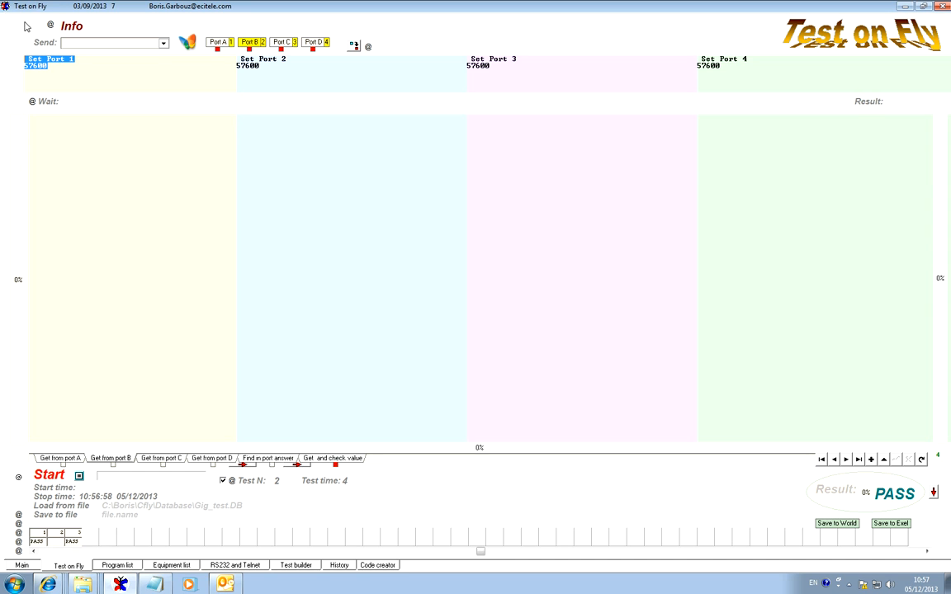
type("ver")
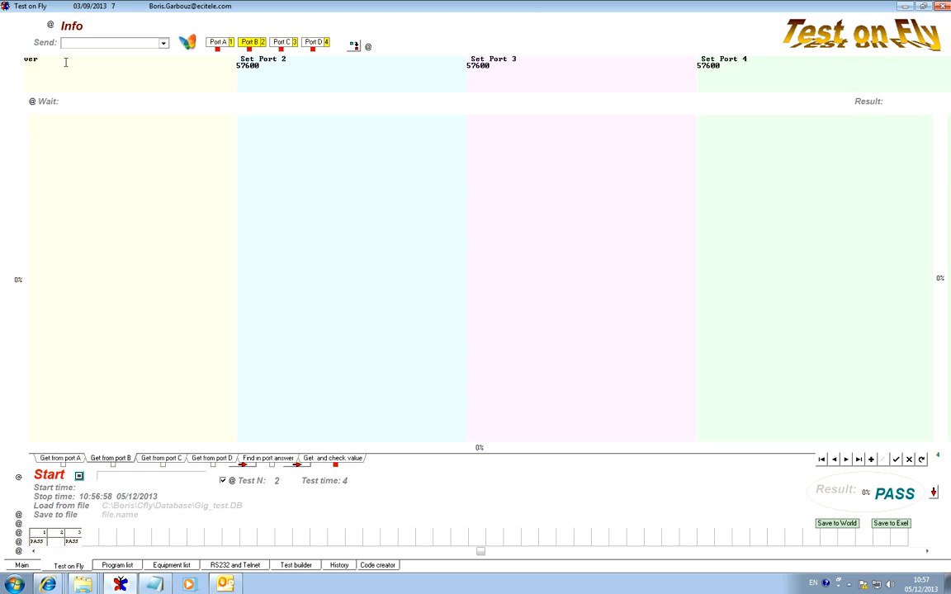
key("ctrl+a")
key("ctrl+c")
left_click(347, 69)
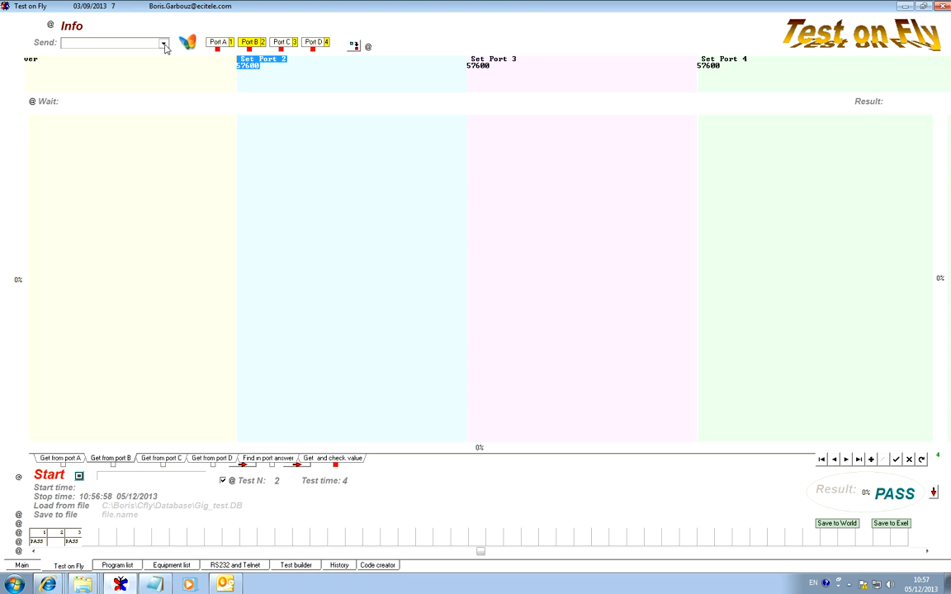
key("ctrl+v")
left_click(505, 66)
key("ctrl+v")
left_click(737, 69)
key("ctrl+v")
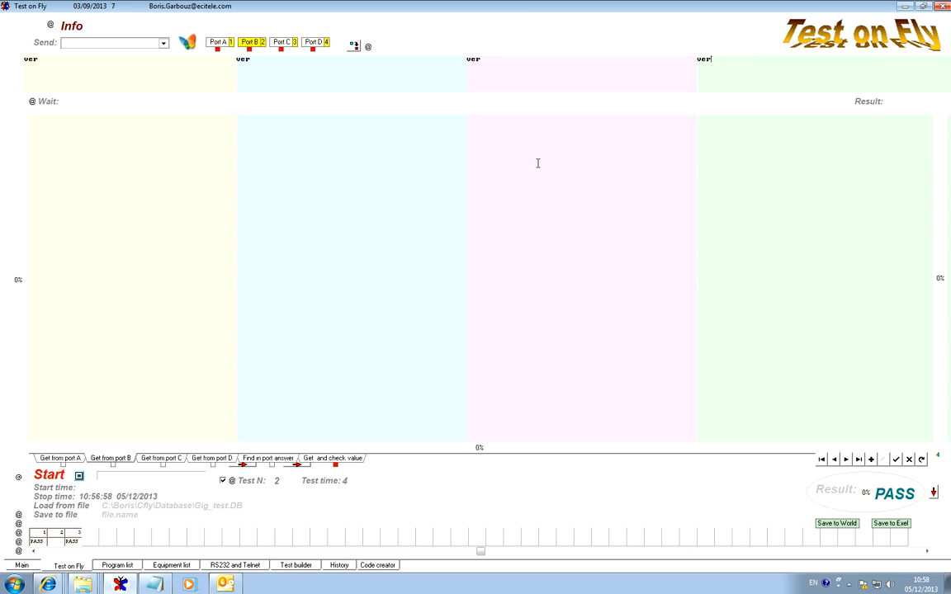
left_click(45, 43)
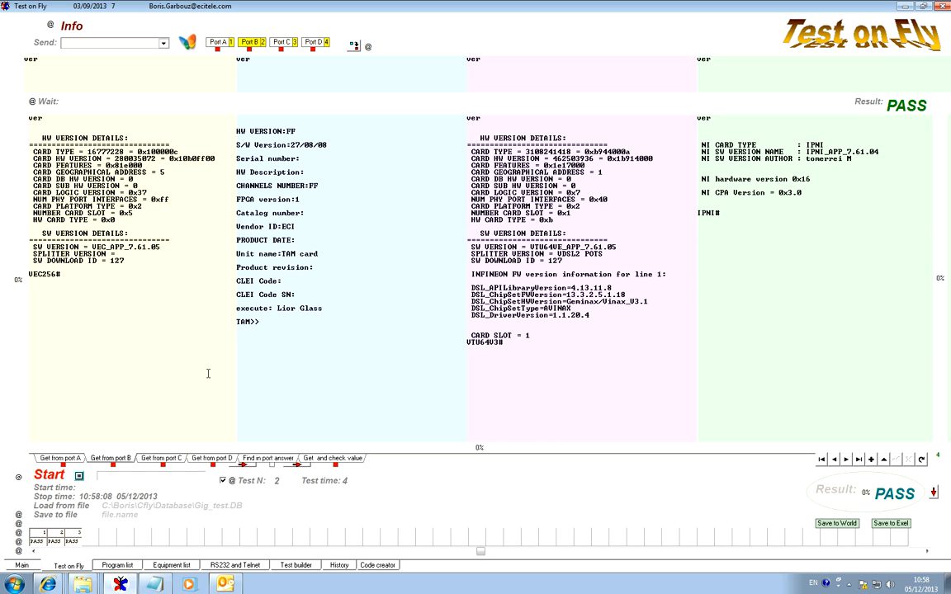
Add a check row for the port A answer with "CARD TYPE =" copied from the answer as the Find_after text.
left_click(332, 460)
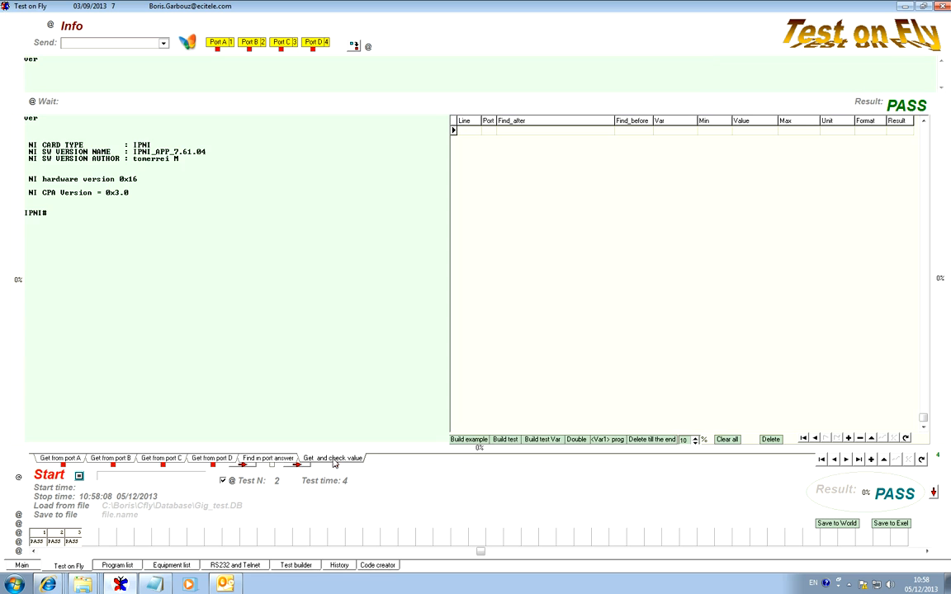
left_click(61, 460)
left_click(338, 459)
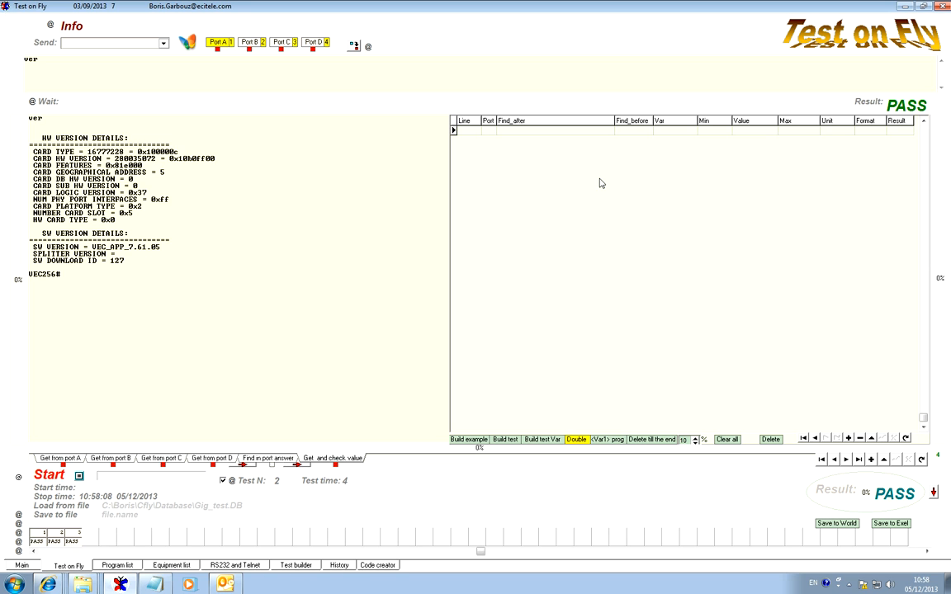
left_click_drag(81, 152, 35, 152)
key("ctrl+c")
left_click(524, 132)
key("ctrl+v")
Set the port of the CARD TYPE check row to A and evaluate the result.
left_click(488, 132)
left_click(489, 131)
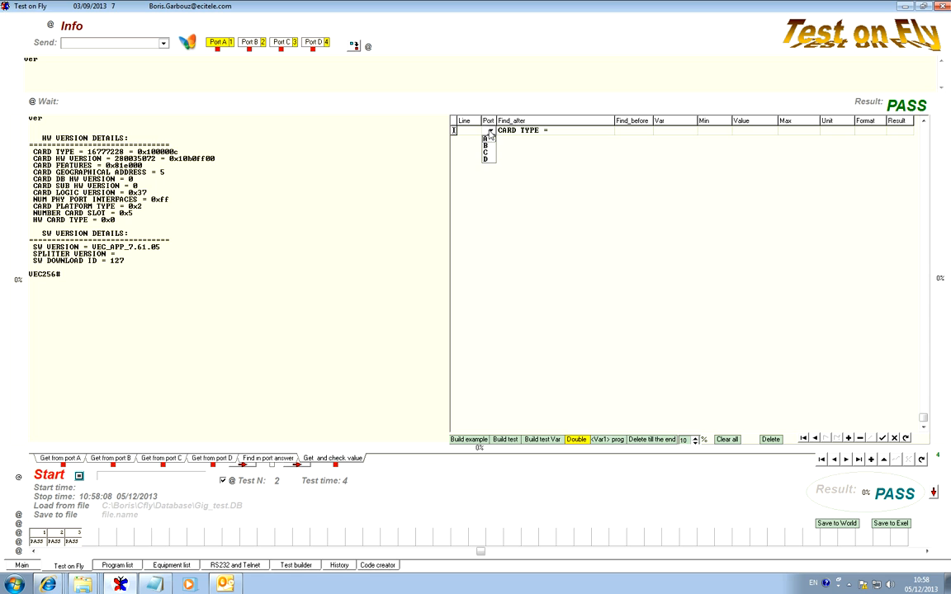
left_click(487, 138)
left_click(527, 133)
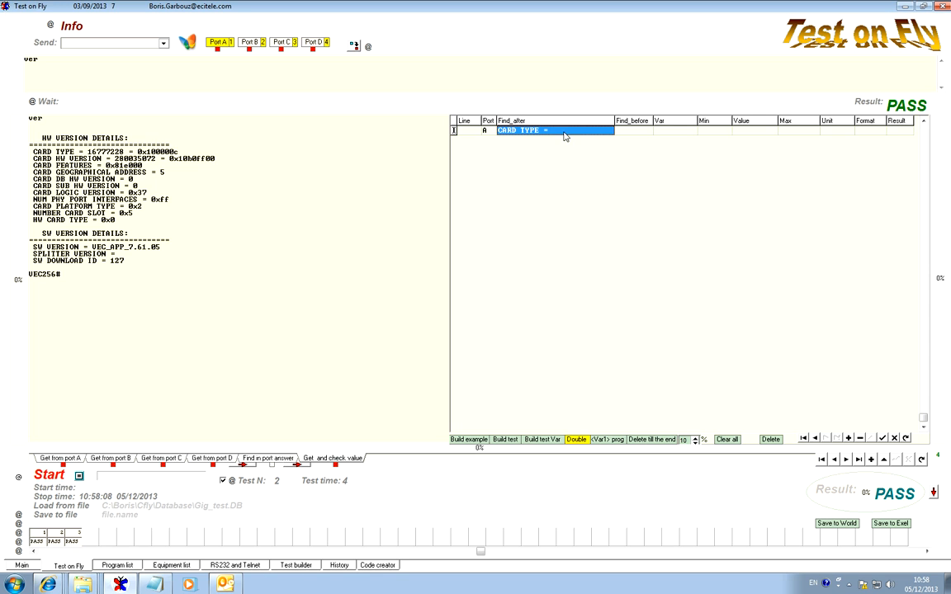
left_click(870, 104)
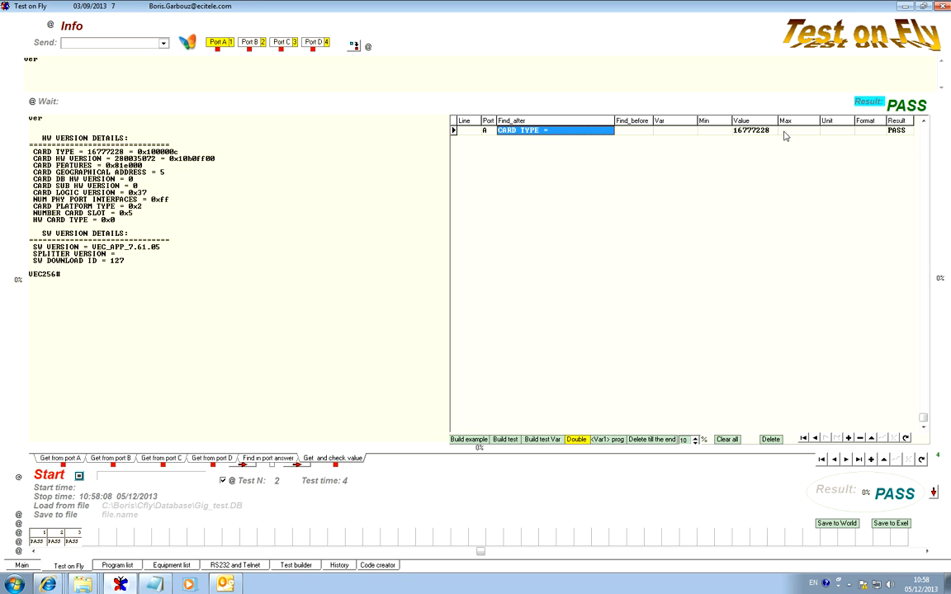
Highlight the card type values in the port A answer and widen the Value column of the check table.
left_click_drag(87, 151, 180, 152)
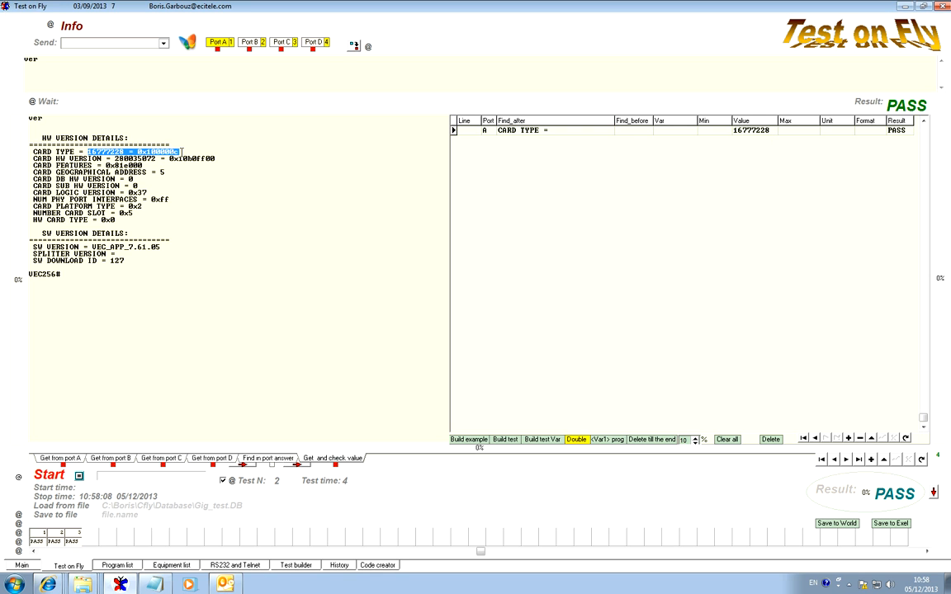
left_click_drag(776, 120, 790, 121)
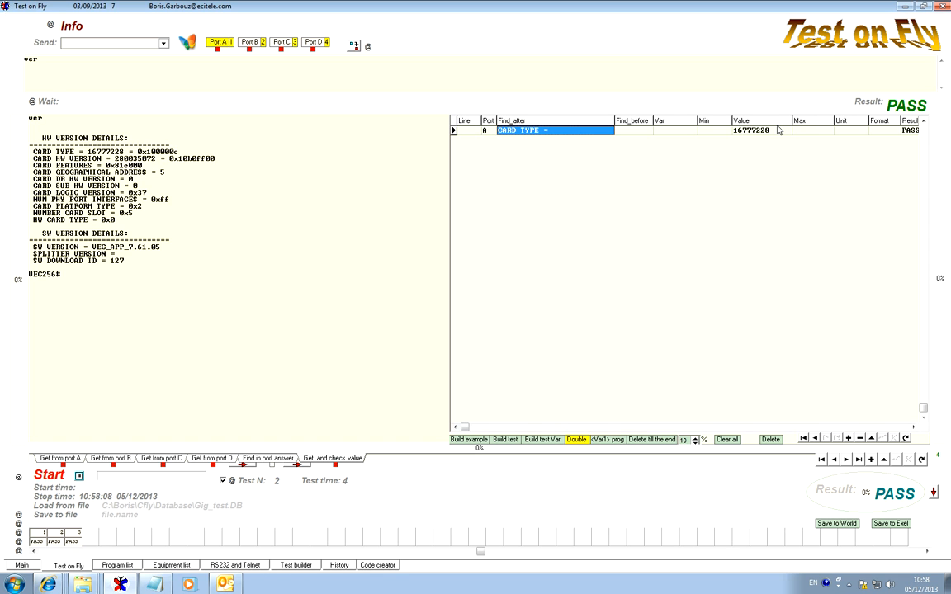
left_click(851, 133)
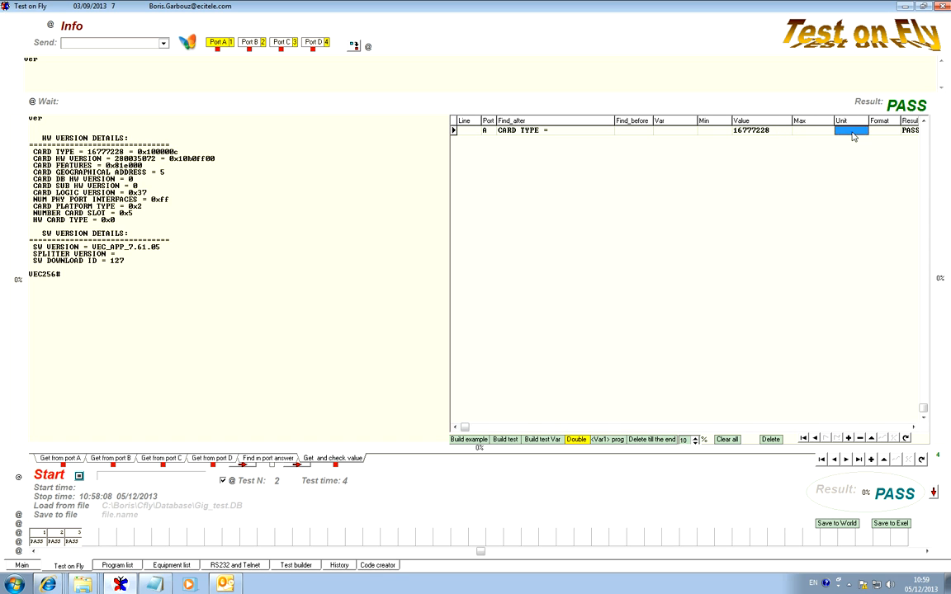
Set the Unit of the CARD TYPE check to 1, re-evaluate the result and widen the Value column.
left_click(848, 132)
type("1")
key("shift+Tab")
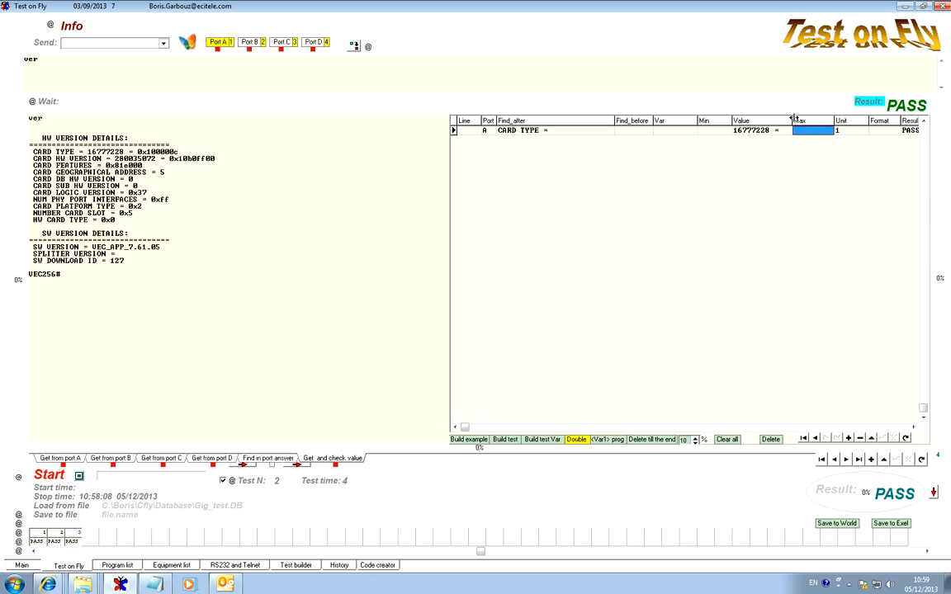
left_click_drag(793, 120, 809, 121)
left_click(764, 132)
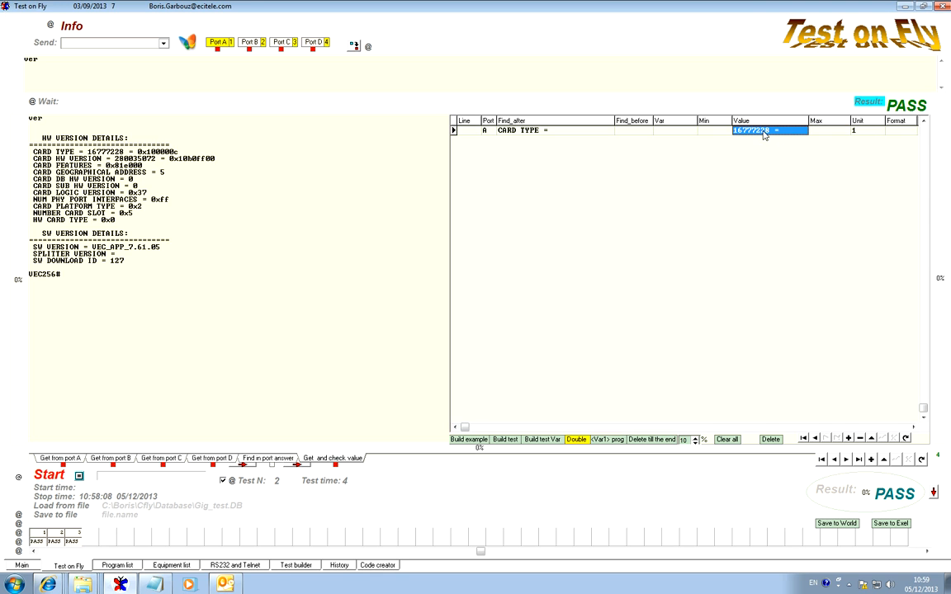
Set the Unit of the CARD TYPE check to 2 and re-evaluate it, clearing the Unit once the longer value has been shown.
left_click(857, 130)
left_click(857, 130)
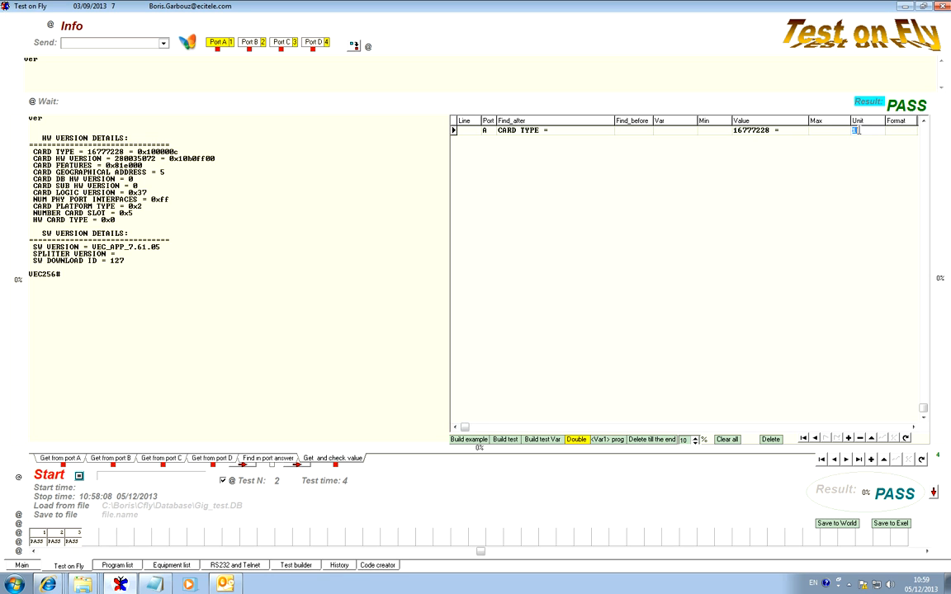
type("2")
left_click_drag(805, 119, 838, 121)
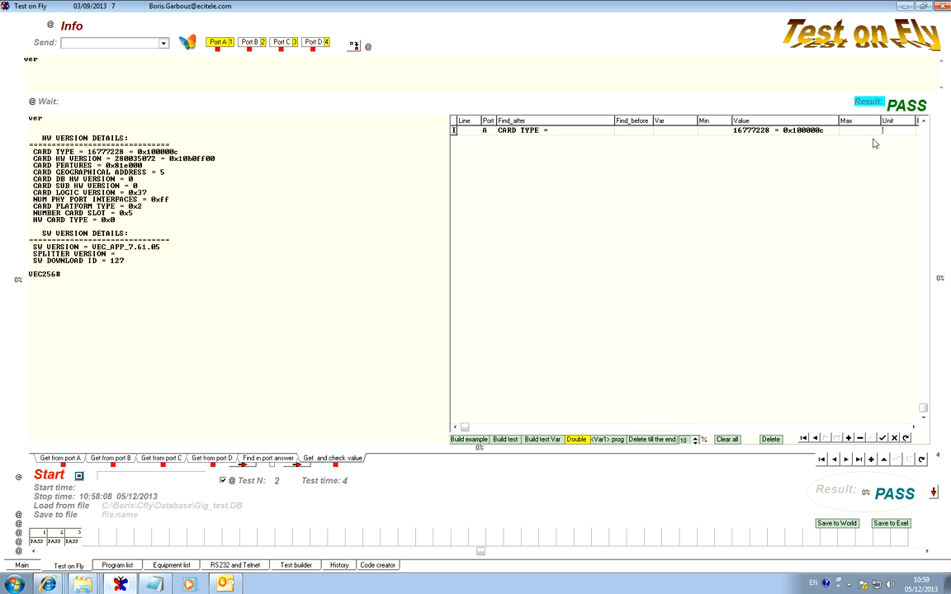
key("BackSpace")
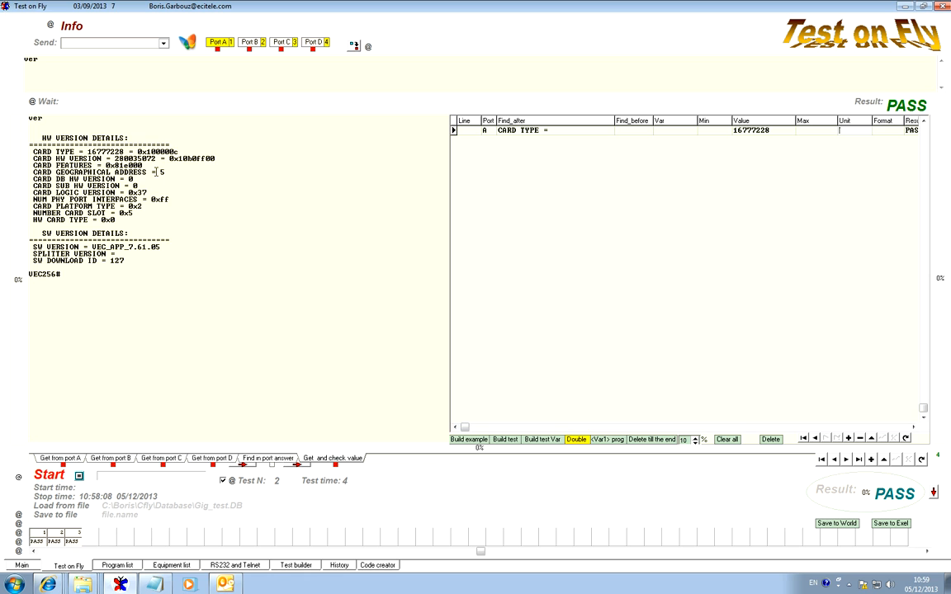
Add a port A check row with "CARD GEOGRAPHICAL ADDRESS =" copied from the answer as the Find_after text and evaluate the result.
left_click_drag(156, 171, 7, 171)
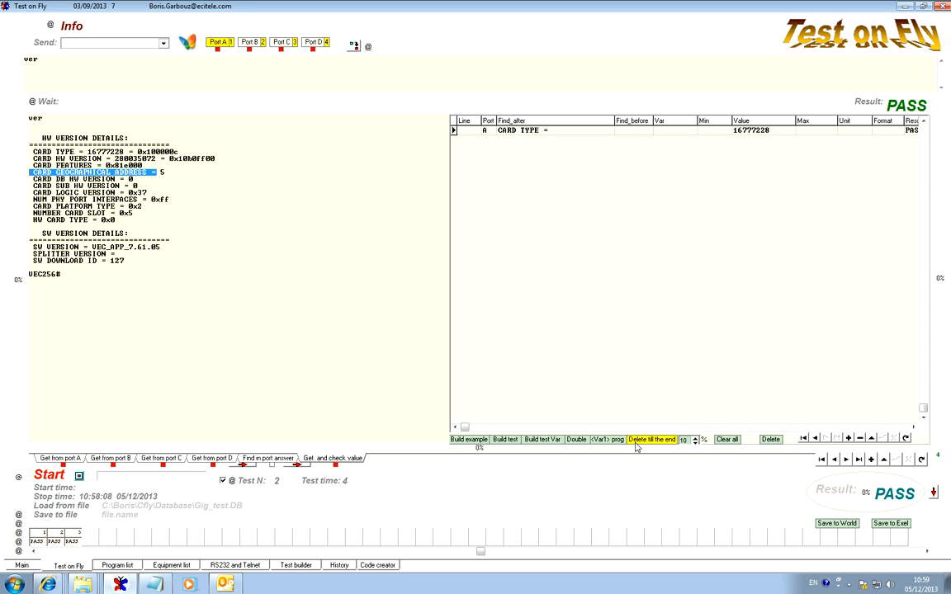
left_click(848, 440)
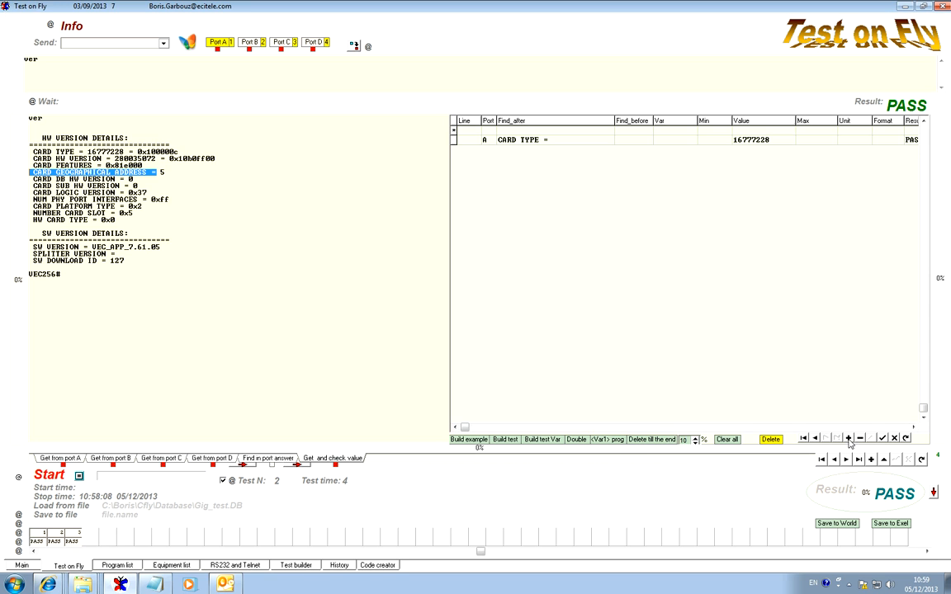
left_click(510, 130)
type("CARD GEOGRAPHICAL ADDRESS")
left_click(487, 131)
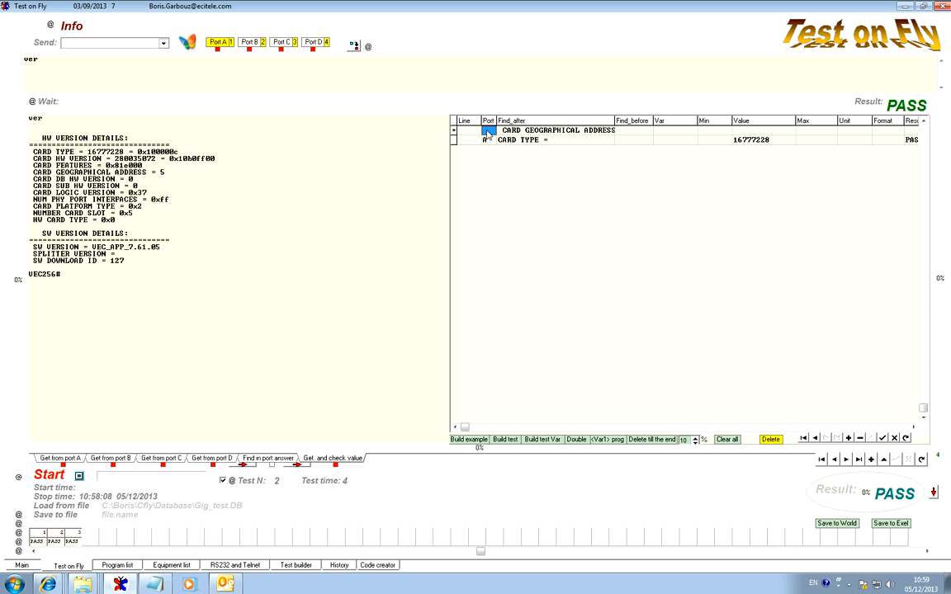
type("A")
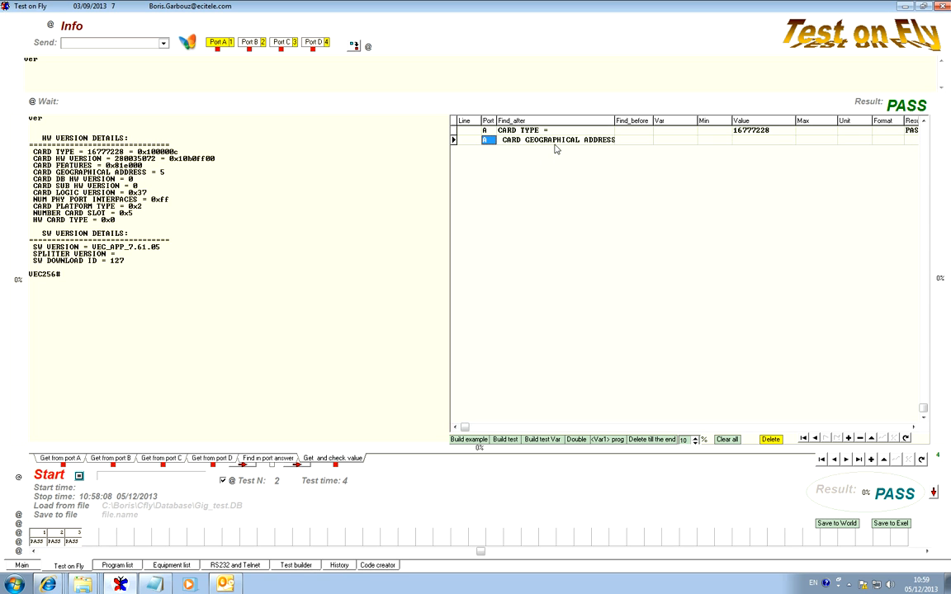
left_click(868, 103)
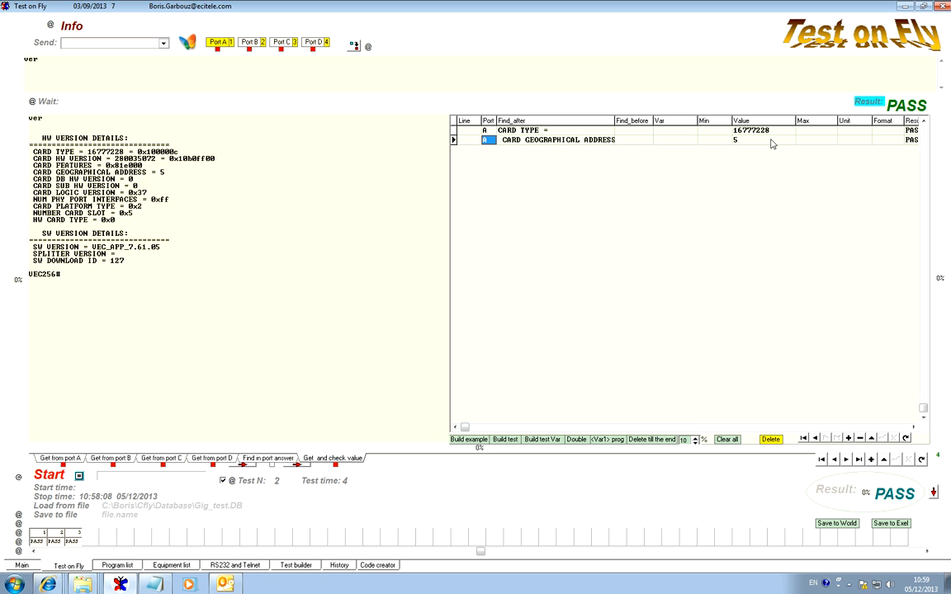
Add a port A check row with "CARD LOGIC VERSION =" copied from the answer as the Find_after text.
left_click_drag(124, 192, 11, 196)
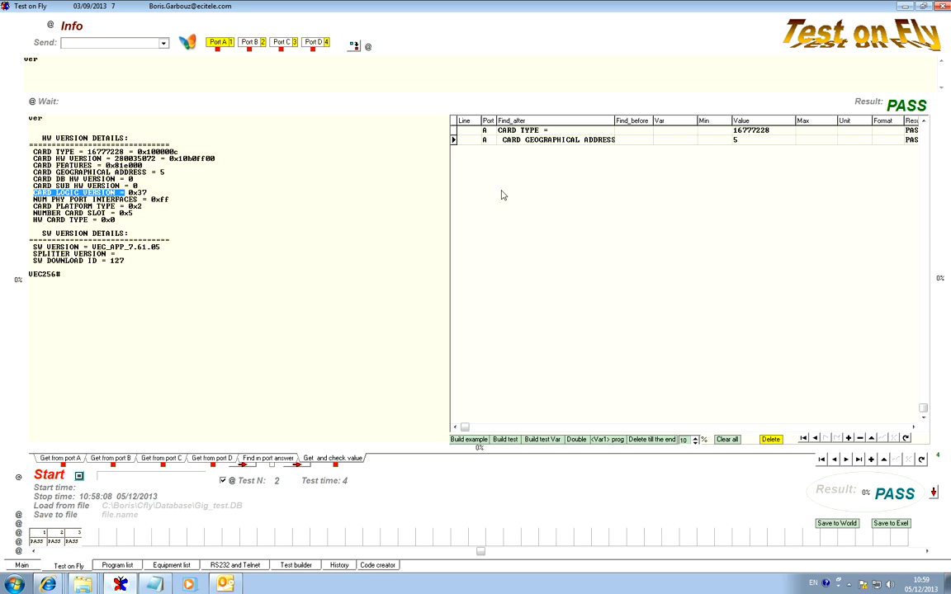
left_click(847, 437)
left_click(505, 139)
left_click(486, 139)
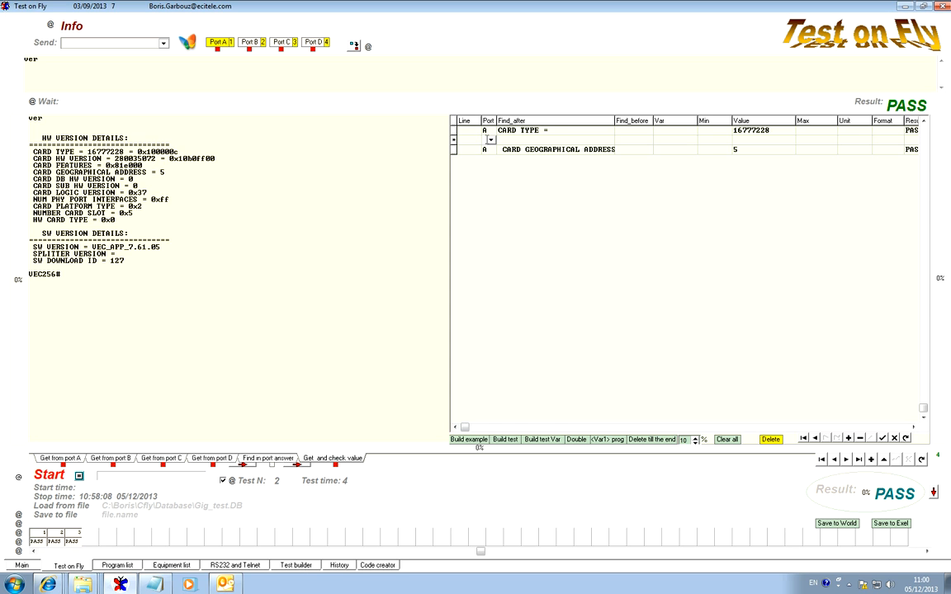
left_click(553, 141)
left_click(795, 397)
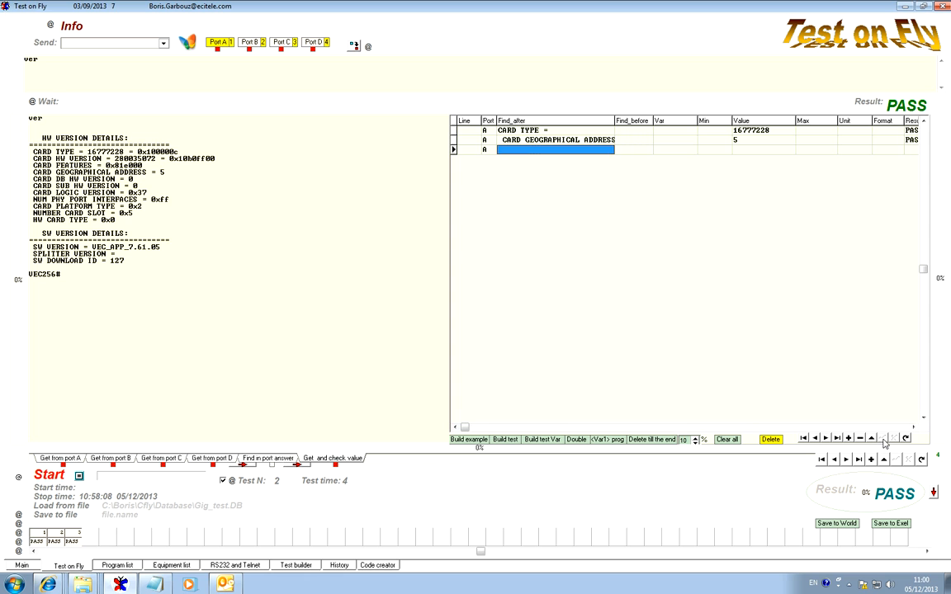
left_click(526, 148)
type("CARD LOGIC VERSION =")
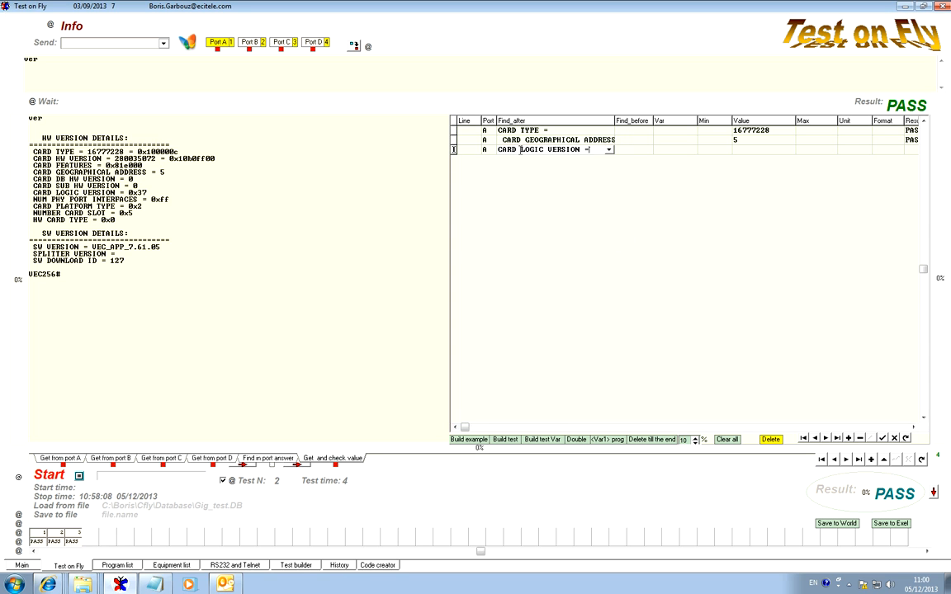
Try to remove the leading space from the Find_after text of the CARD GEOGRAPHICAL ADDRESS check and re-evaluate the result.
left_click(505, 140)
left_click(505, 140)
left_click(505, 140)
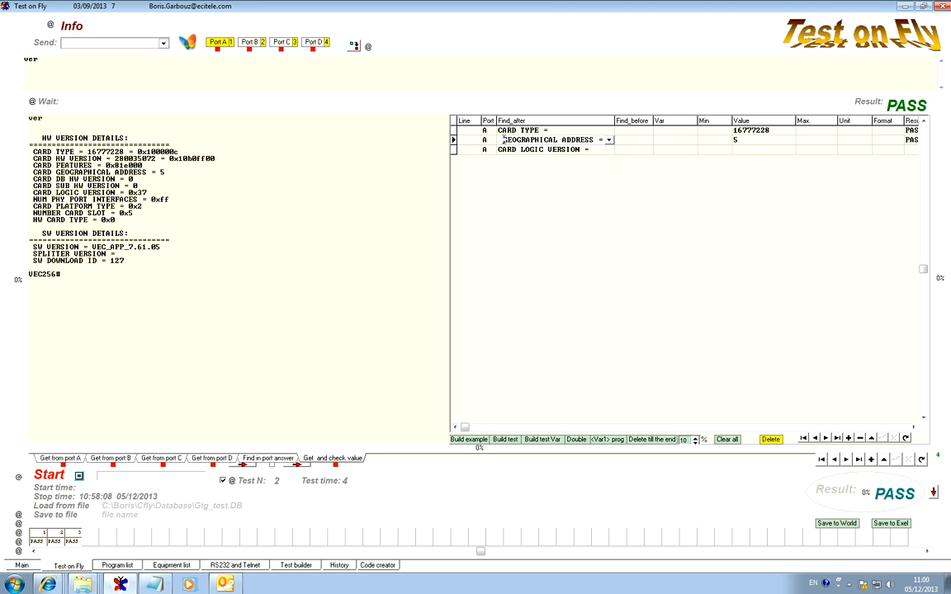
type("CARD")
key("Up")
key("Down")
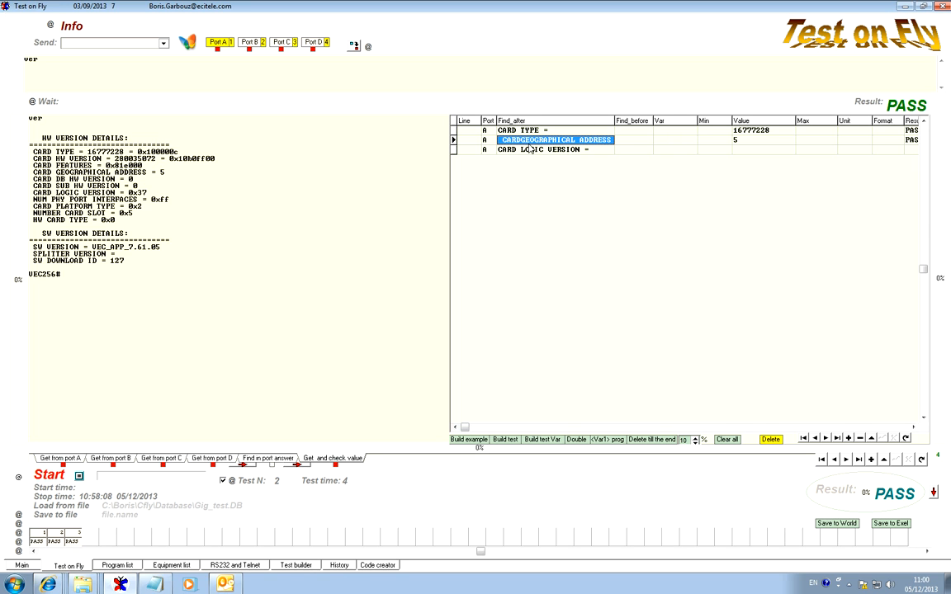
left_click(499, 140)
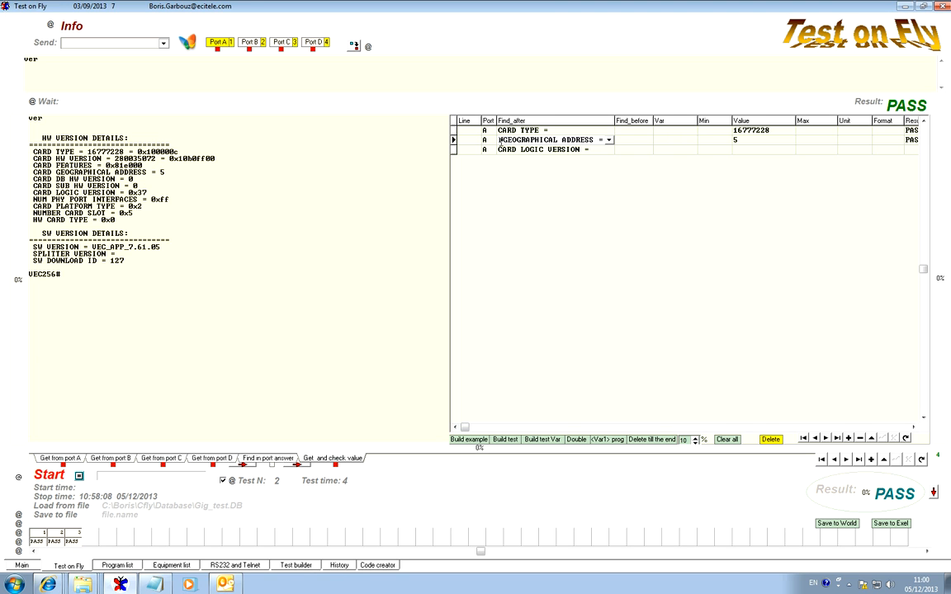
key("Home")
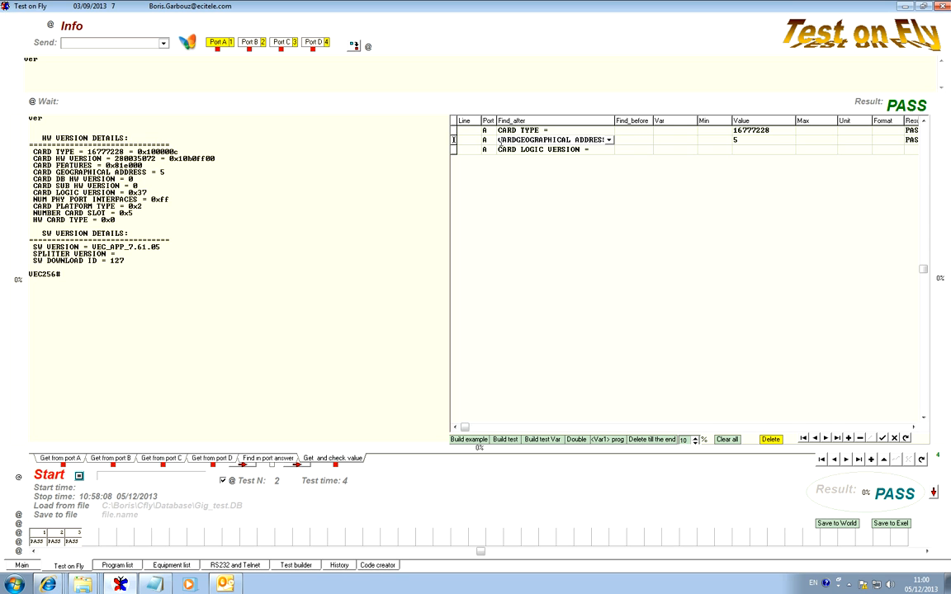
left_click(522, 132)
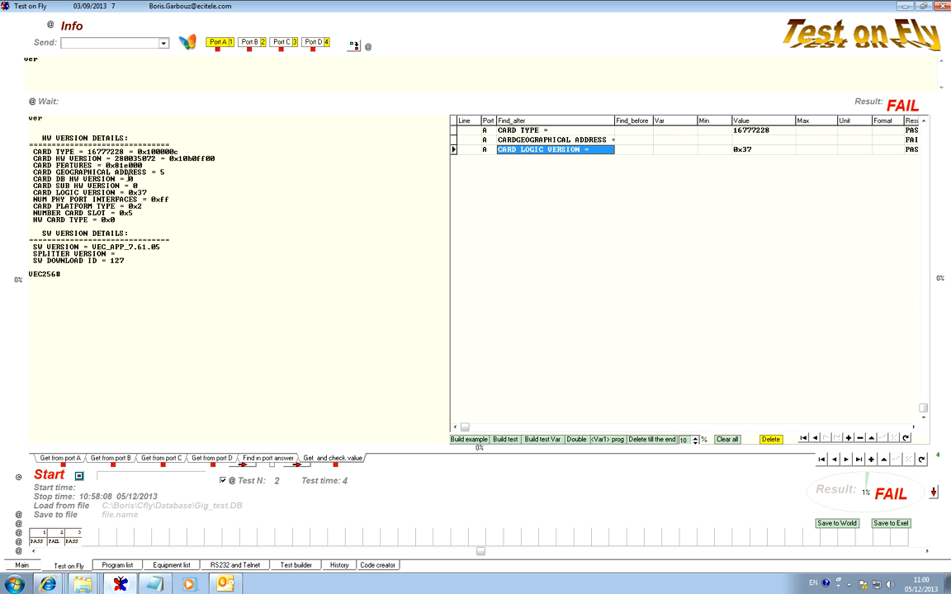
Replace the second check row's Find_after text with "CARD GEOGRAPHICAL ADDRESS =" copied from the port A answer and re-evaluate the result.
left_click_drag(154, 172, 33, 172)
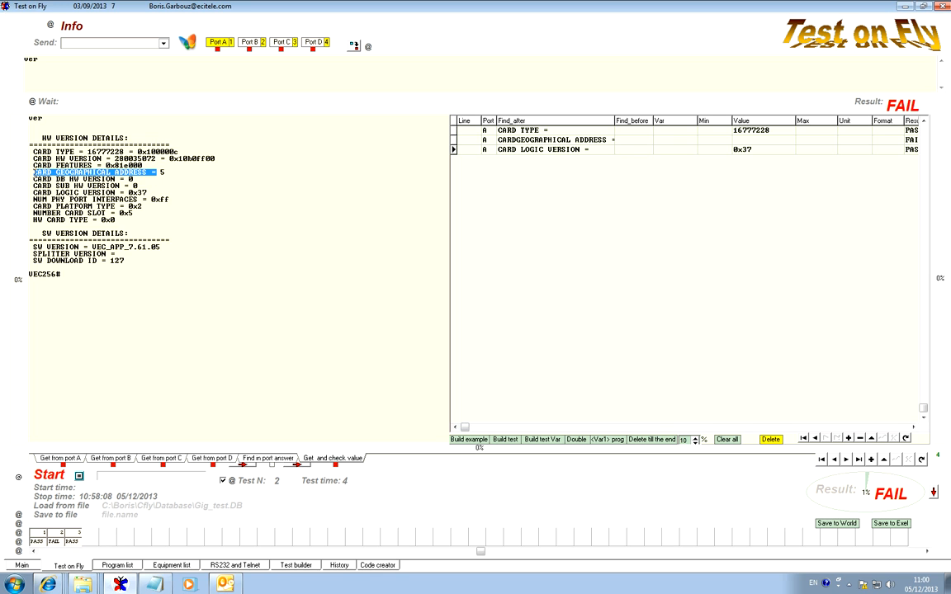
left_click(522, 137)
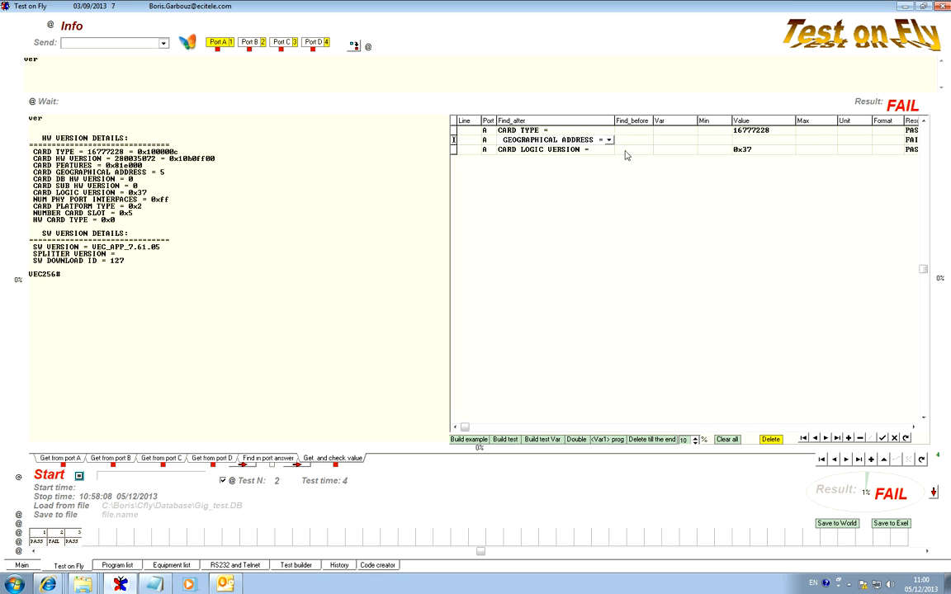
key("Return")
left_click(856, 104)
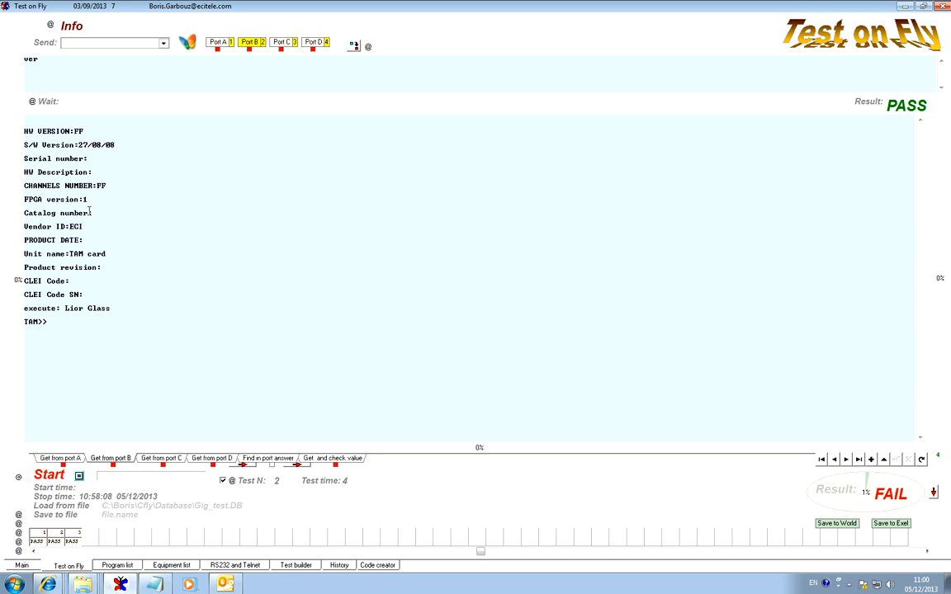
Add a port B check row with "Unit name:" copied from the port B answer as the Find_after text and evaluate the result.
left_click_drag(70, 256, 9, 255)
key("ctrl+c")
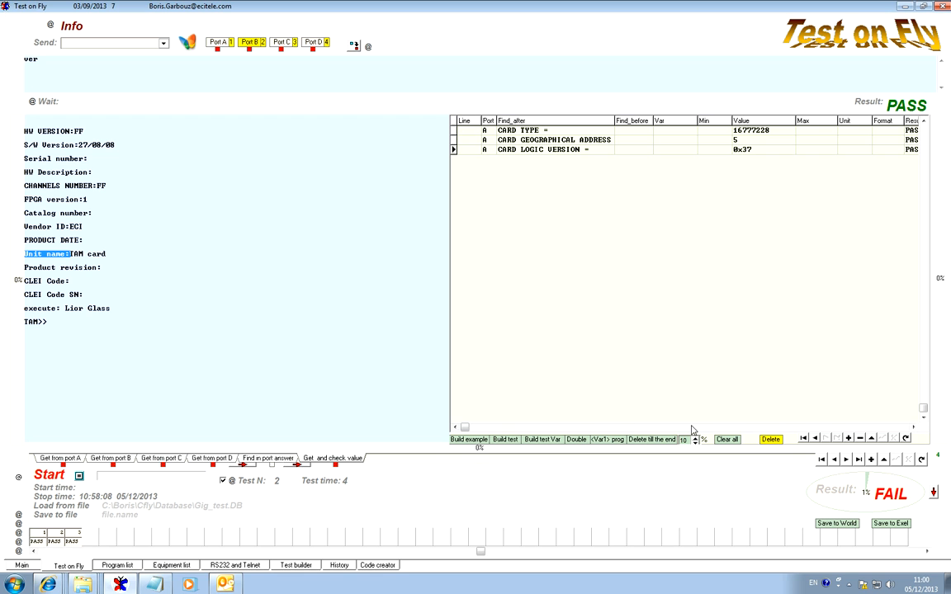
left_click(847, 439)
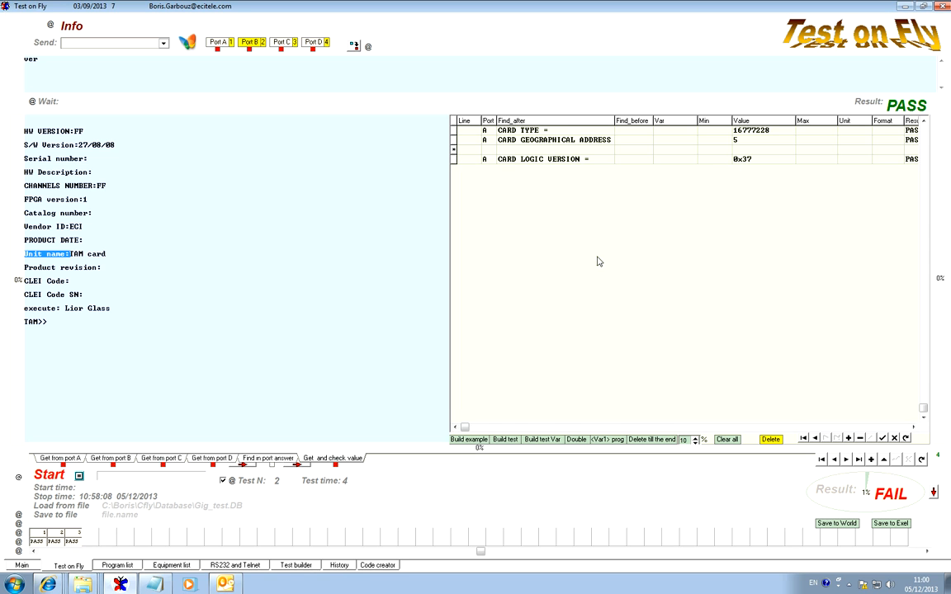
left_click(488, 160)
type("B")
left_click(514, 162)
left_click(513, 159)
key("ctrl+v")
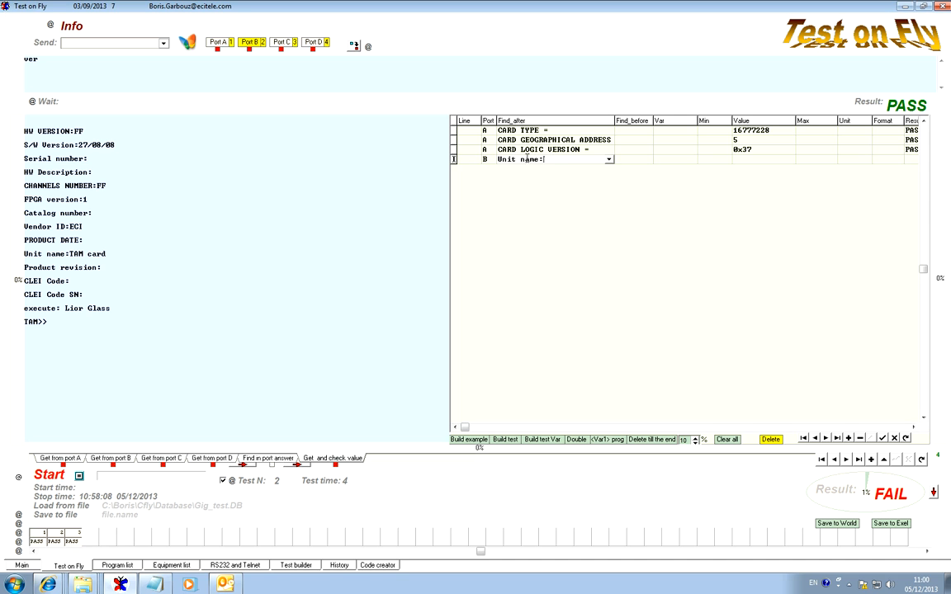
left_click(569, 151)
left_click(868, 103)
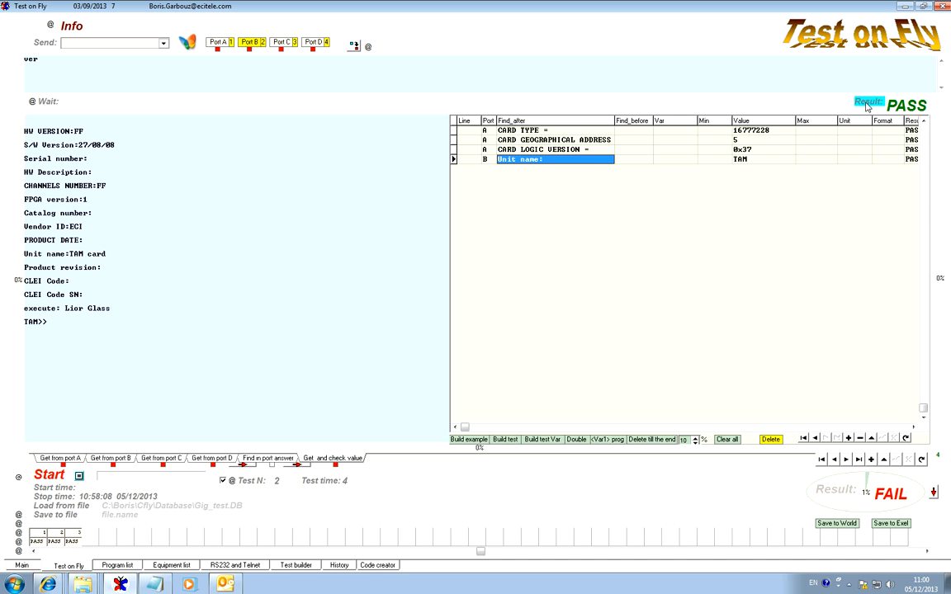
Copy "S/W Version:" from the port B answer and append seven check rows with their port set to B.
left_click_drag(79, 144, 25, 146)
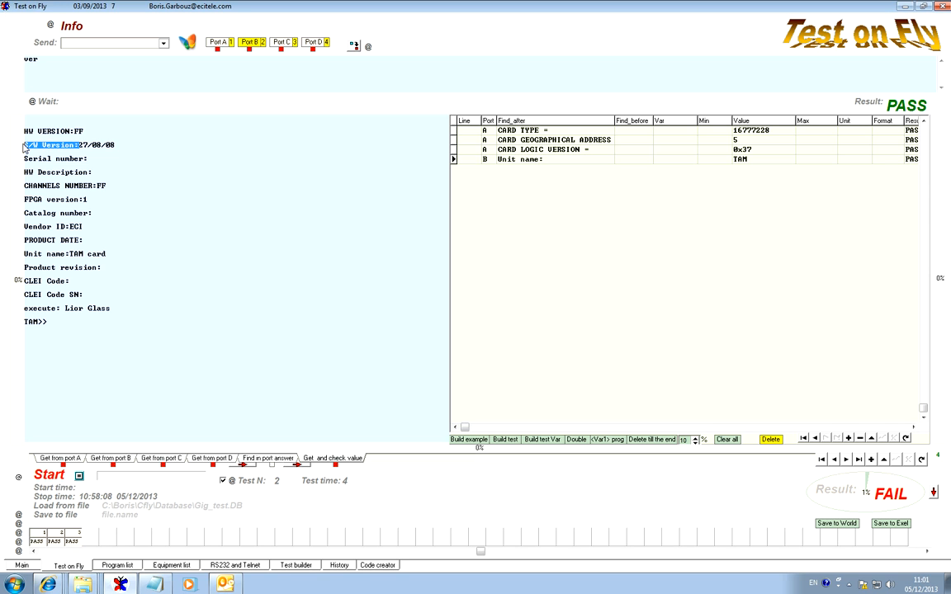
left_click(478, 162)
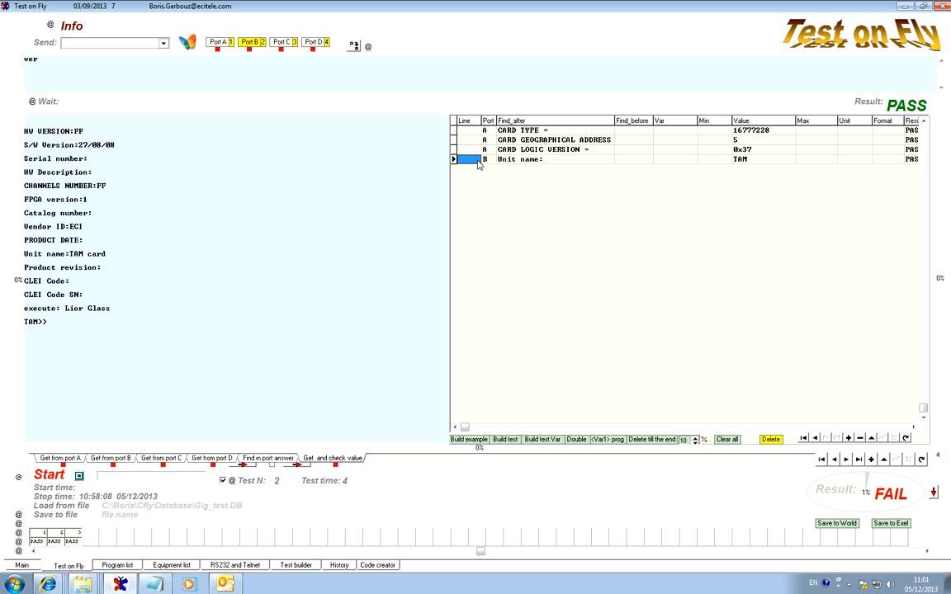
key("Tab")
key("Down")
type("B")
key("Down")
type("B")
key("Down")
type("B")
key("Down")
type("B")
key("Down")
key("shift+b")
key("Down")
key("shift+b")
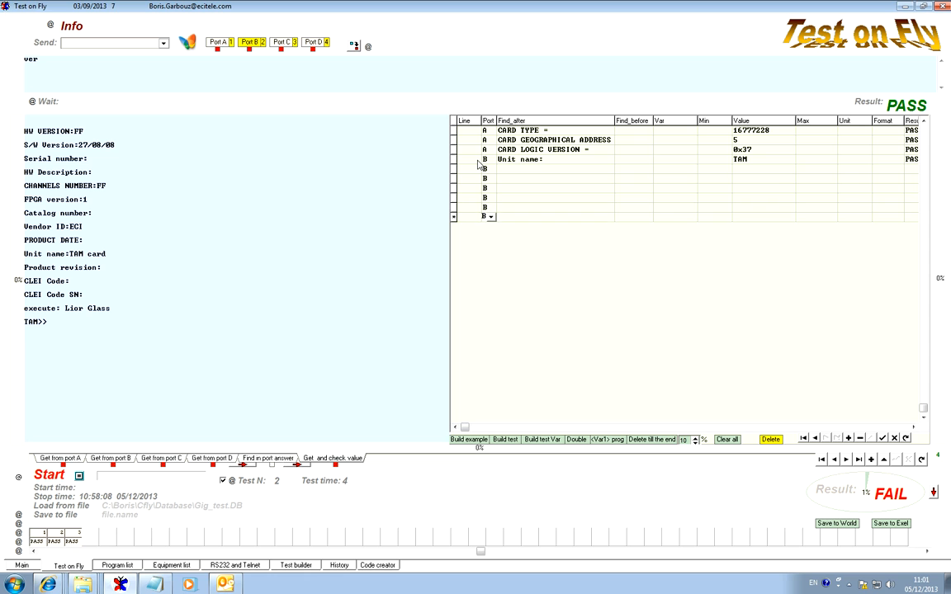
Enter "S/W Version:" as the Find_after text of the first empty port B row and evaluate the result.
left_click(490, 170)
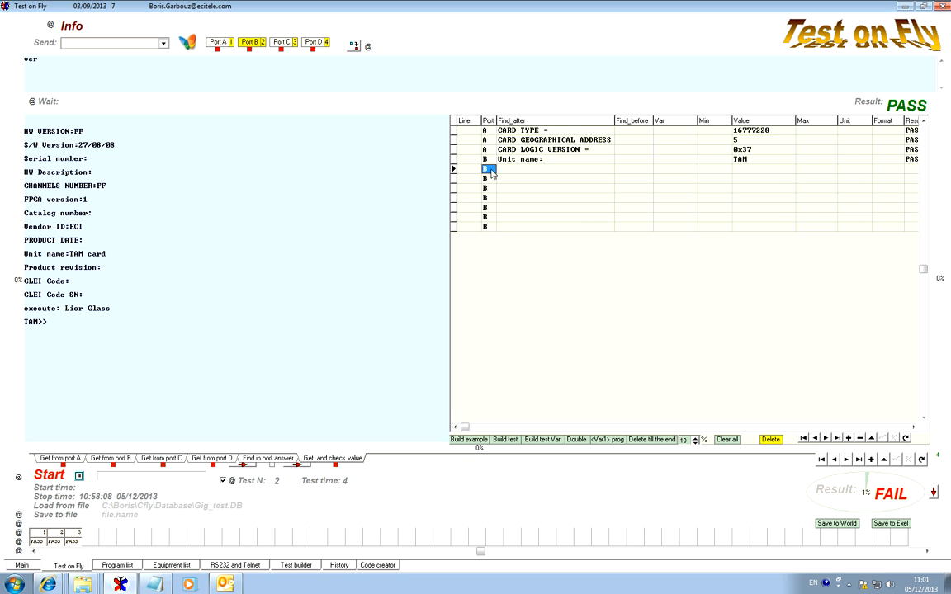
left_click(517, 172)
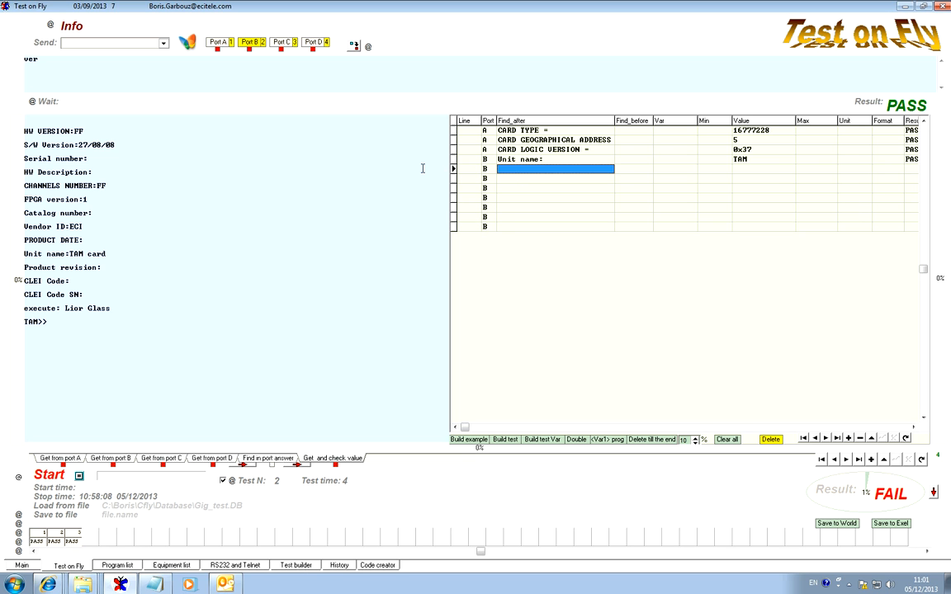
left_click(511, 169)
type("S/W Version:")
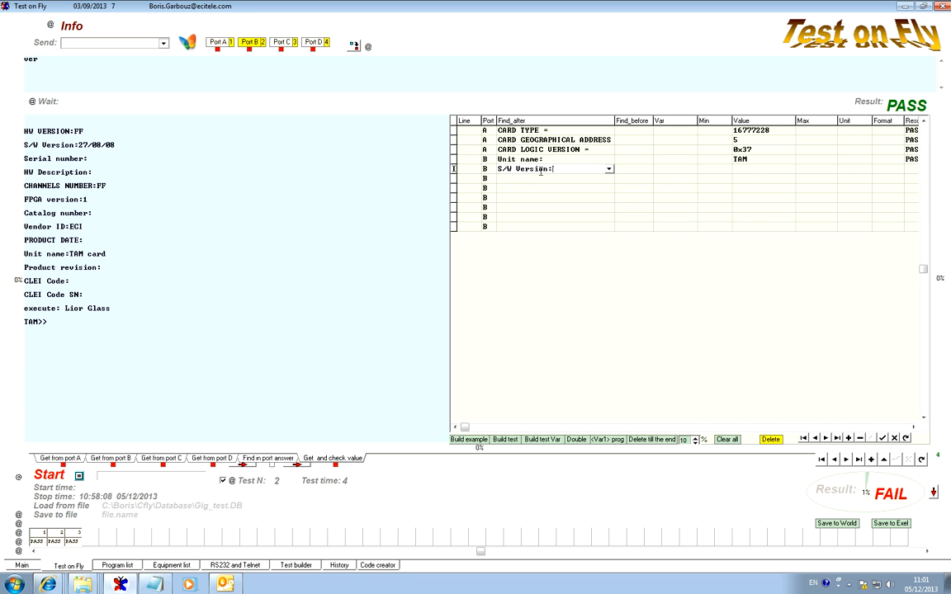
left_click(535, 180)
left_click(859, 105)
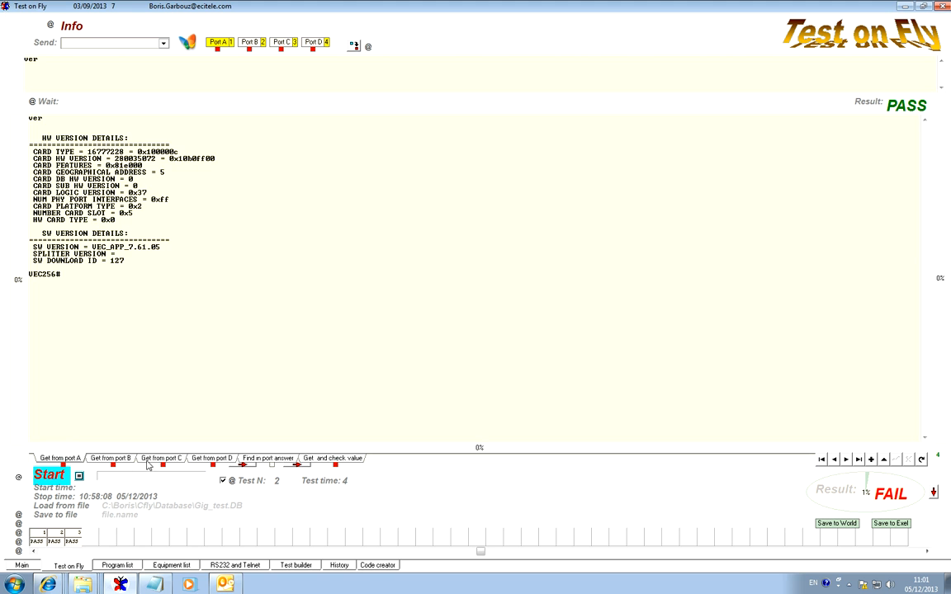
Copy "NUM PHY PORT INTERFACES =" from the port C answer into Find_after of the first empty check row.
left_click_drag(149, 171, 29, 167)
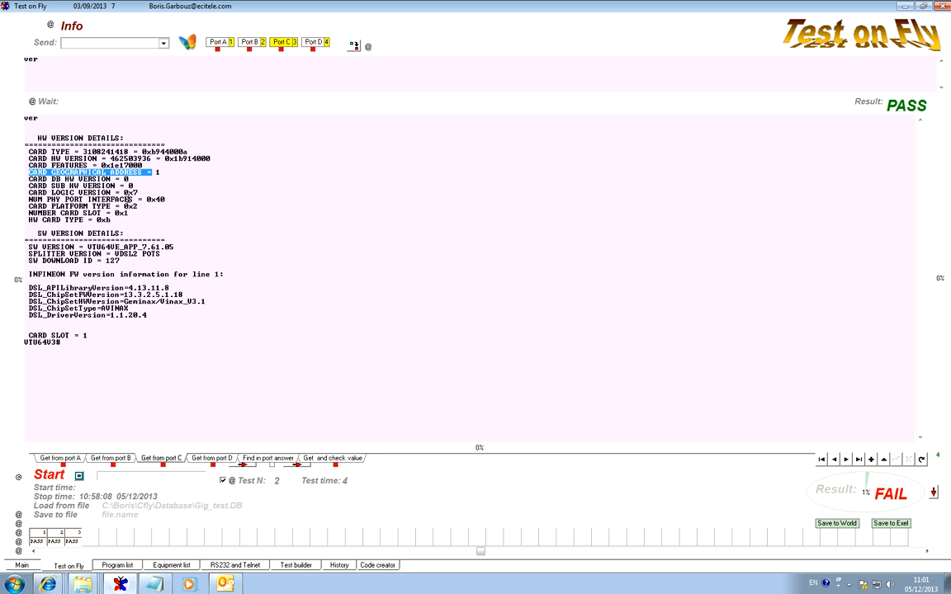
left_click_drag(143, 199, 29, 200)
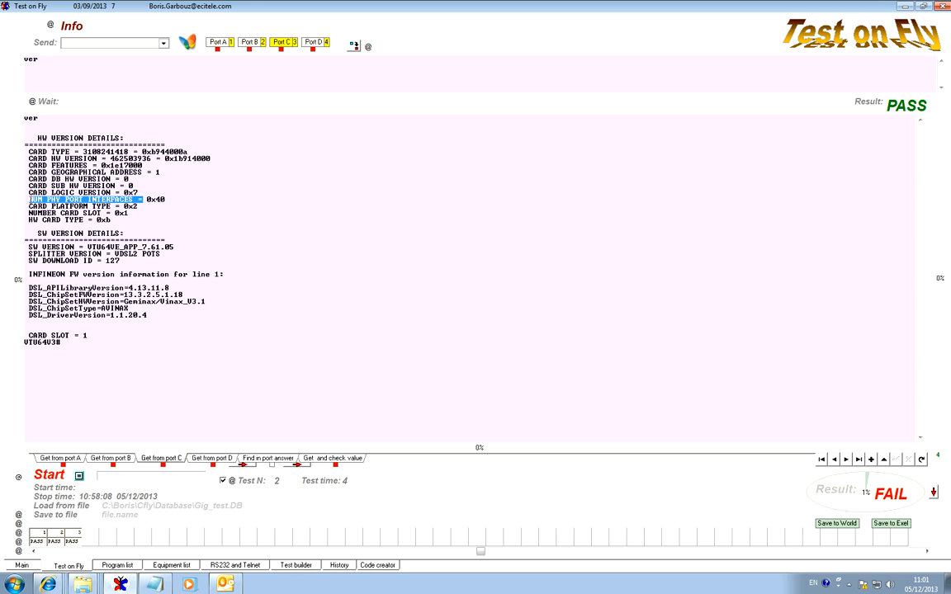
left_click(333, 458)
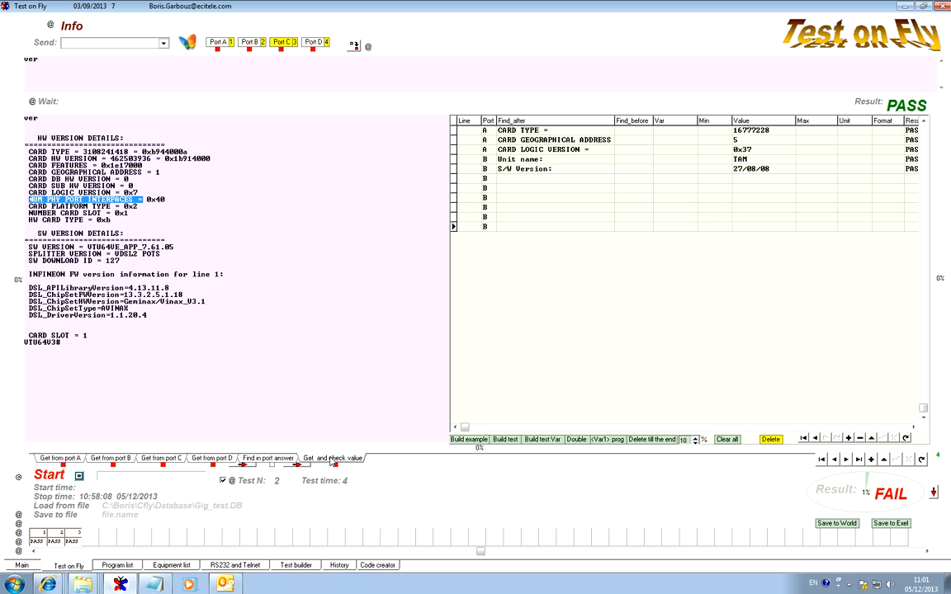
left_click(542, 179)
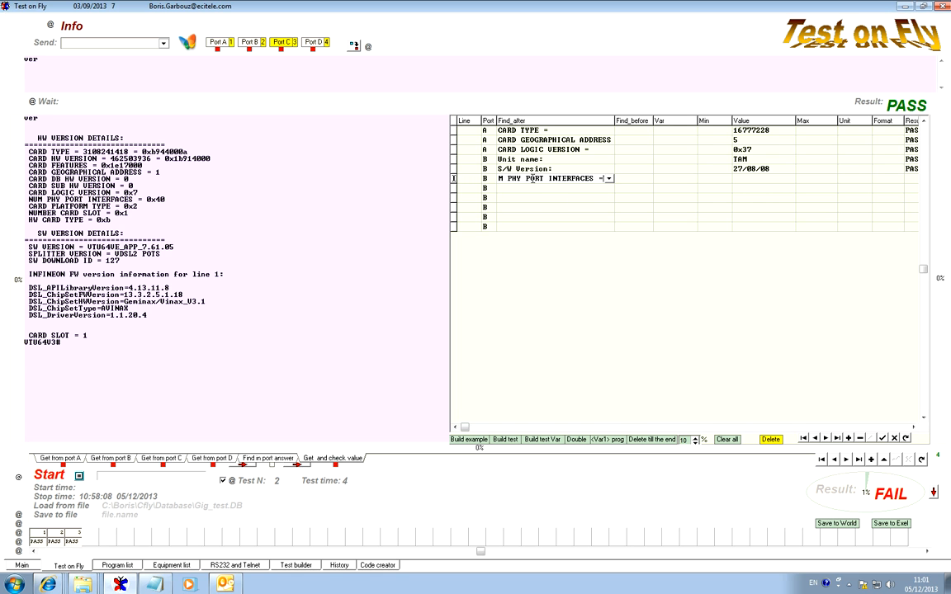
left_click(532, 189)
Copy "DSL_APILibraryVersion=" from the port C answer into Find_after of the next empty check row.
left_click_drag(126, 288, 33, 288)
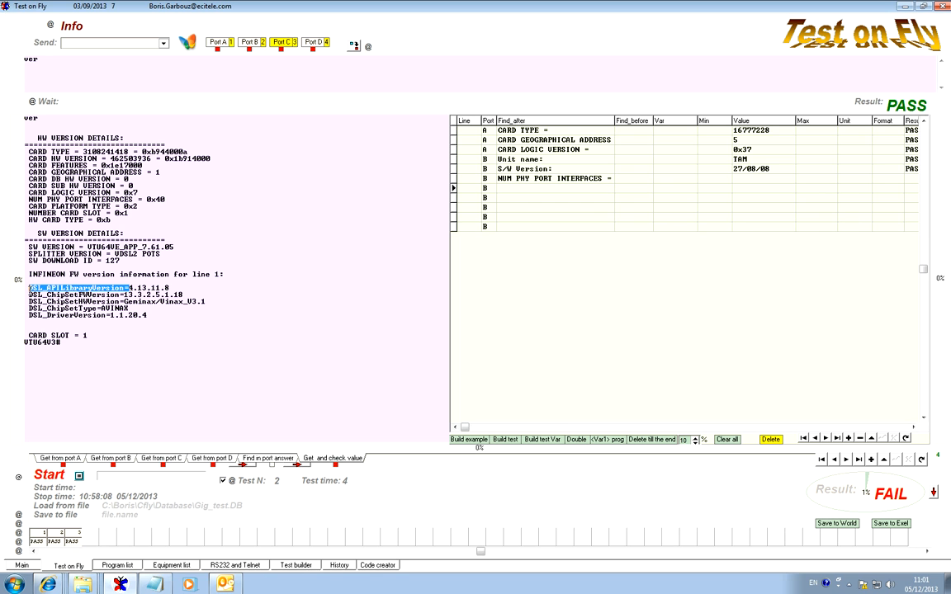
left_click(533, 189)
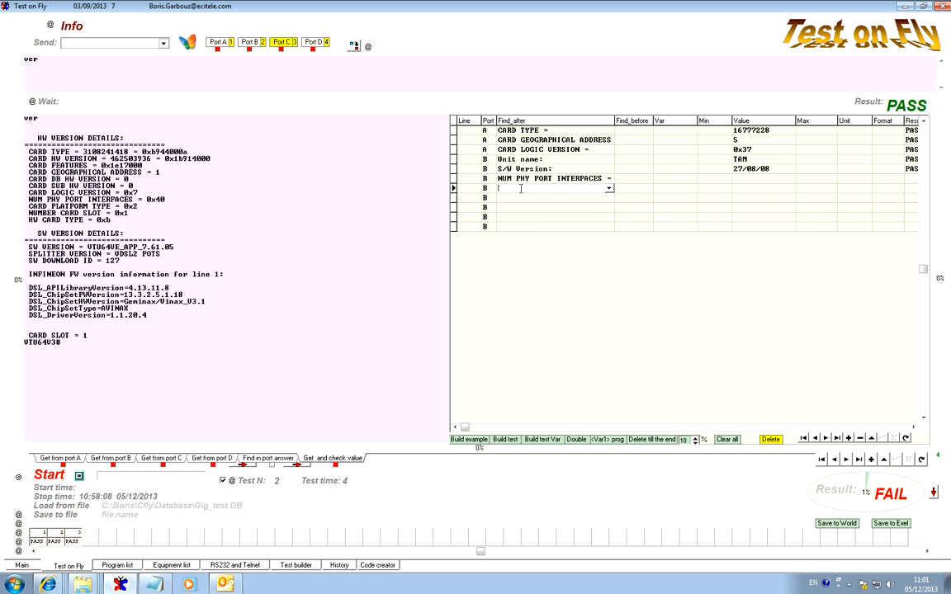
left_click(555, 199)
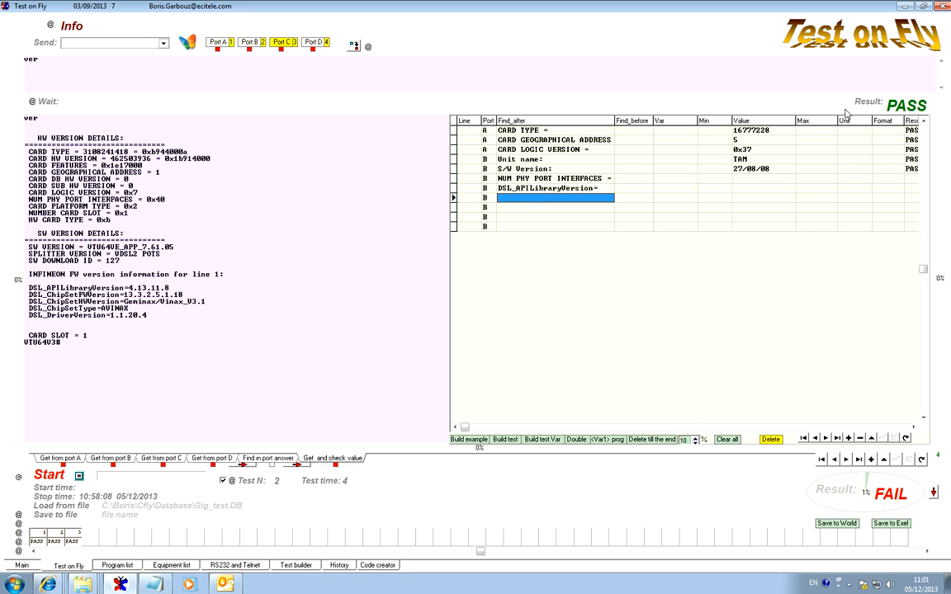
Set the port of the NUM PHY PORT INTERFACES and DSL_APILibraryVersion rows to C and evaluate the result.
left_click(488, 180)
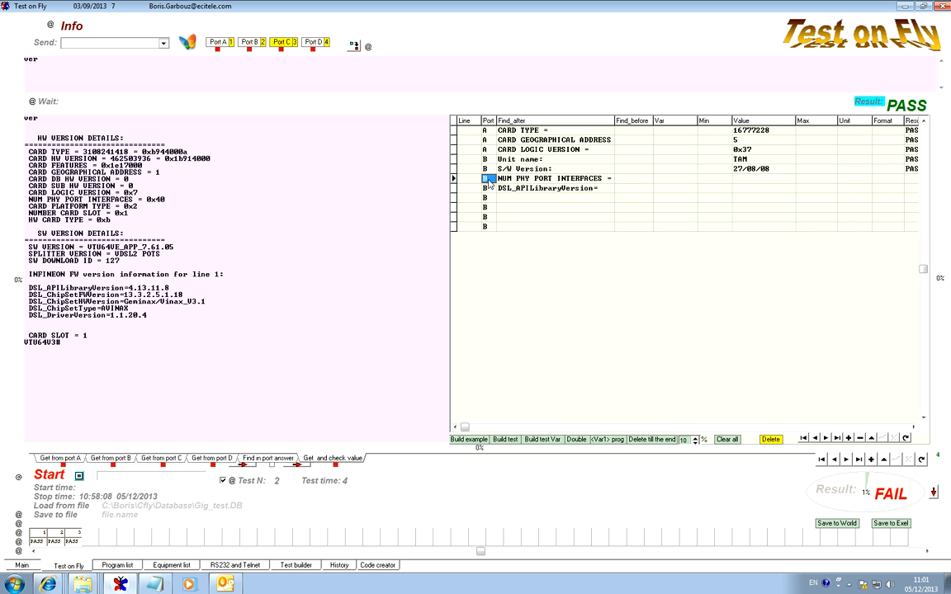
type("c")
left_click(489, 189)
type("c")
key("Up")
left_click(863, 101)
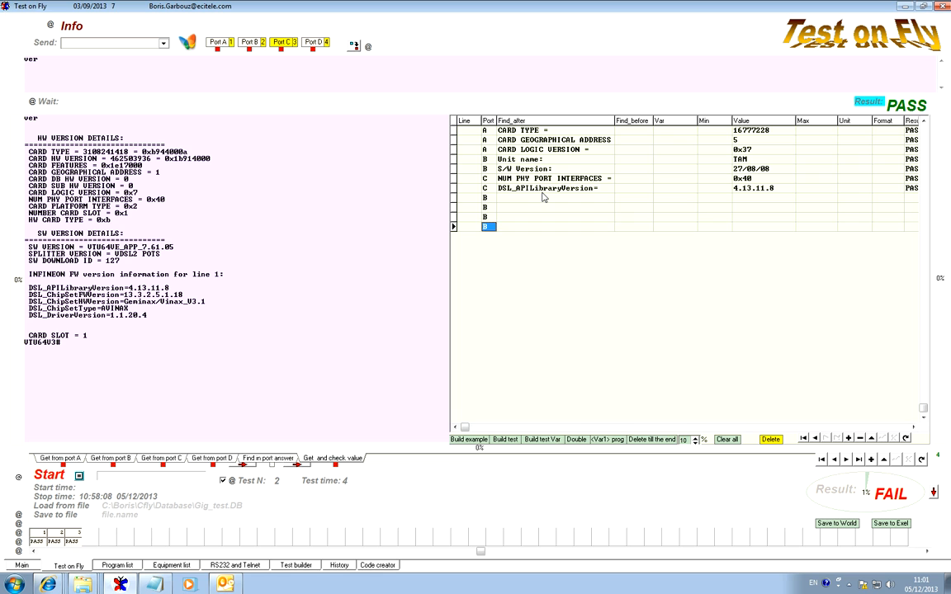
Copy "NI CARD TYPE :" with its original spacing from the port D answer into Find_after of the first empty check row.
left_click(252, 413)
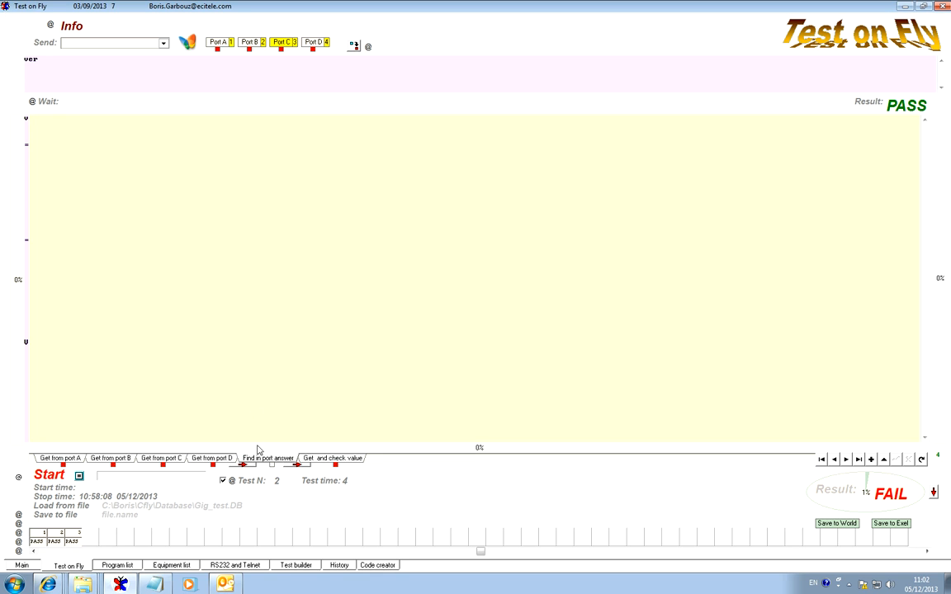
left_click_drag(129, 145, 28, 145)
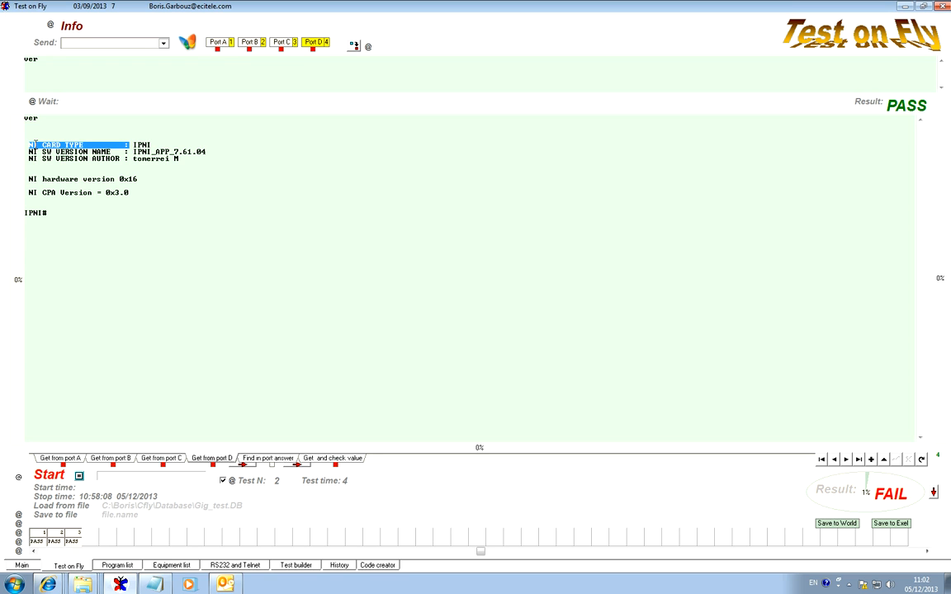
left_click(330, 458)
left_click(558, 198)
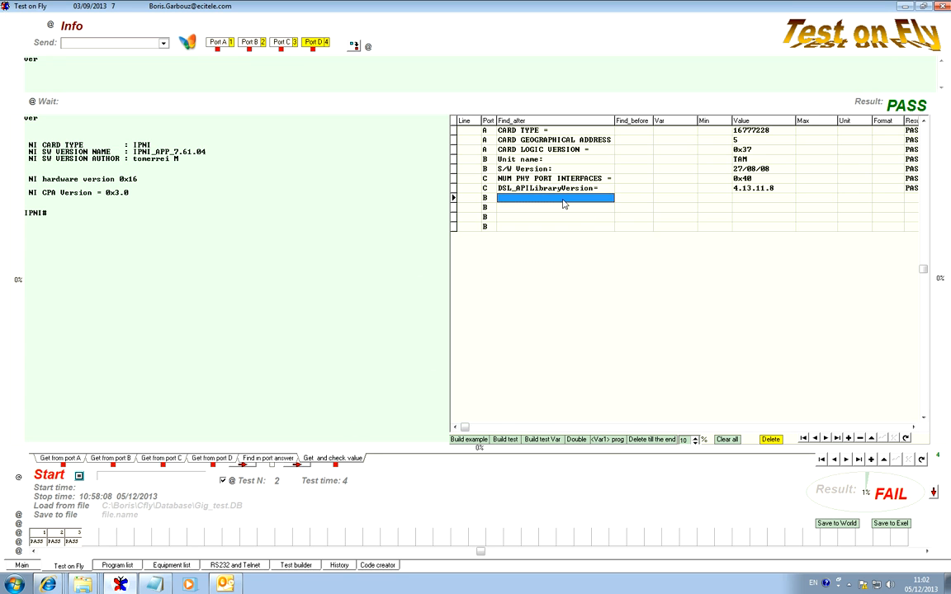
type("NI CARD TYPE         :")
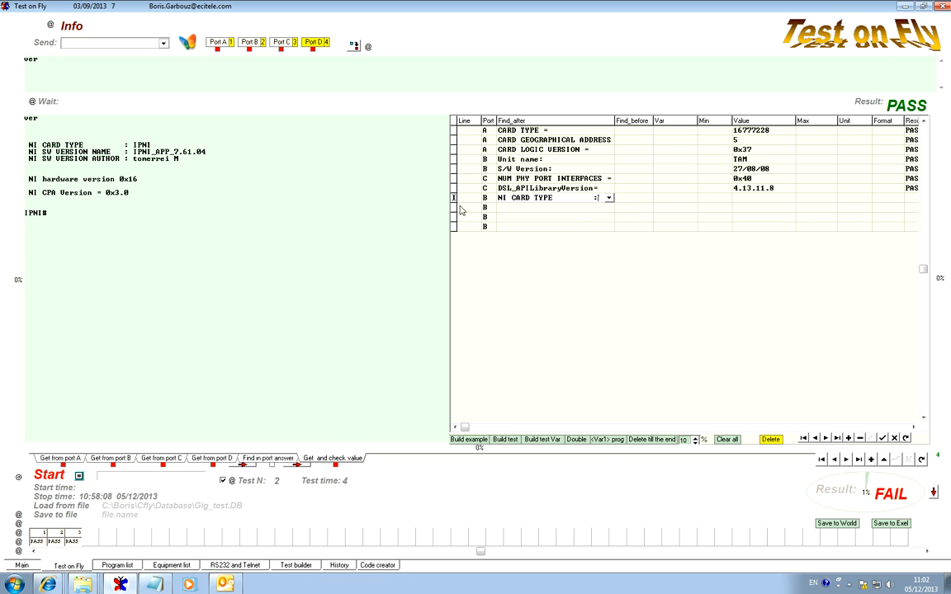
Copy "NI SW VERSION NAME :" and "NI SW VERSION AUTHOR :" from the port D answer into Find_after of the next two check rows.
left_click_drag(129, 152, 29, 152)
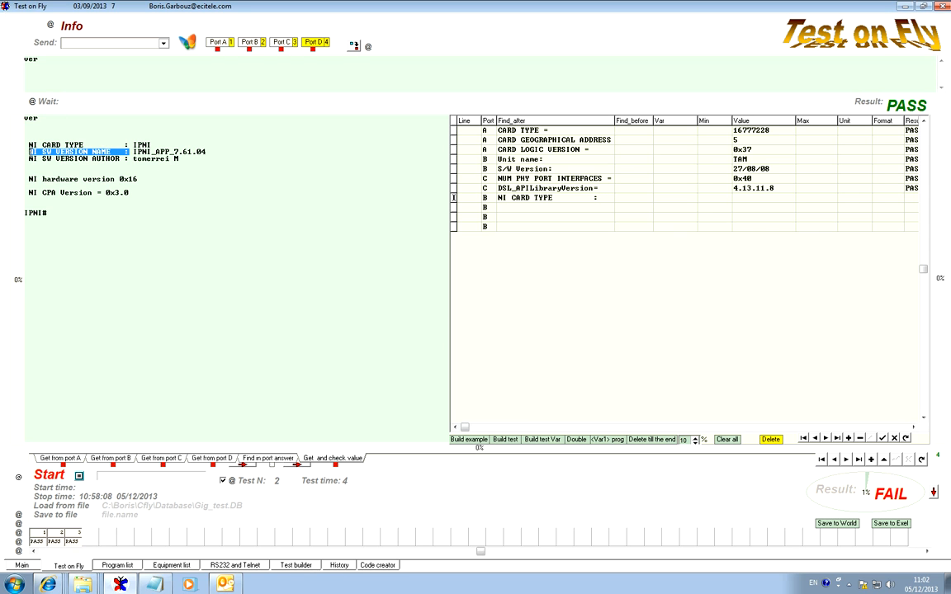
left_click(535, 208)
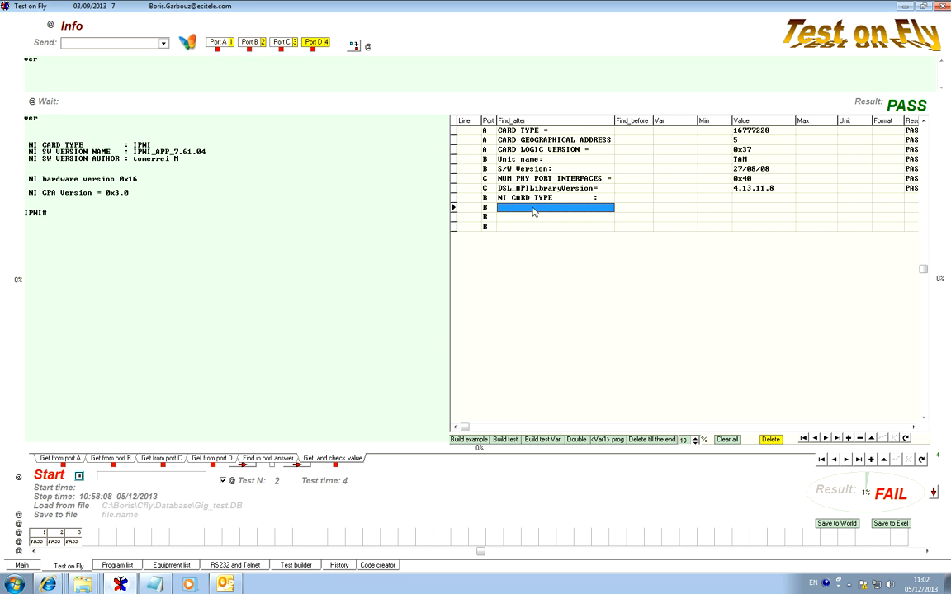
type("NI SW VERSION NAME   :")
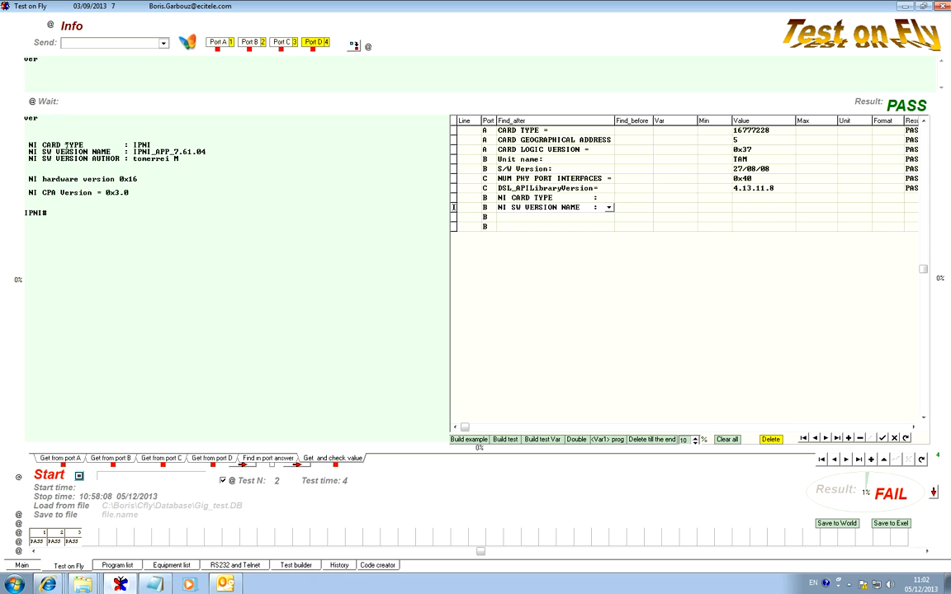
left_click_drag(127, 158, 29, 158)
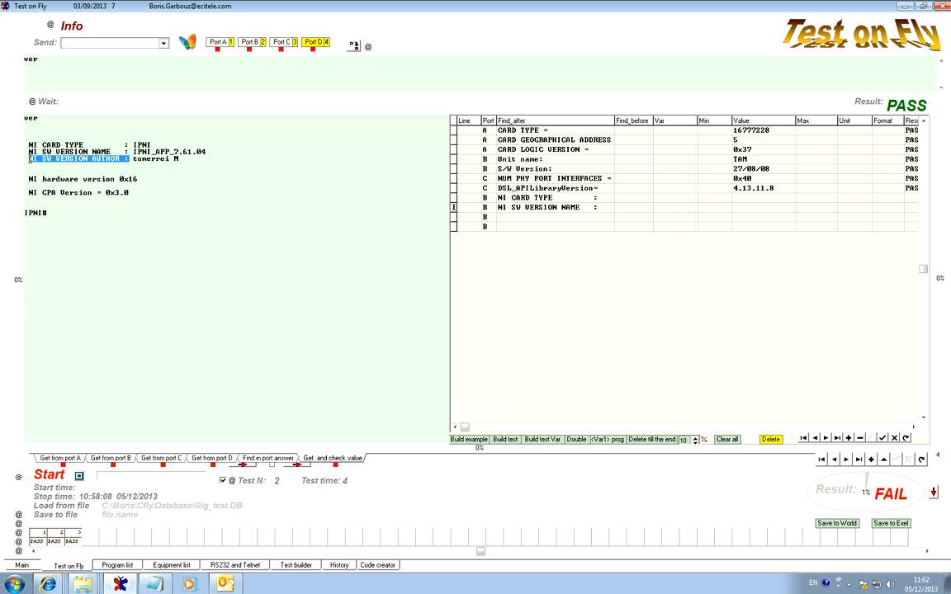
left_click(537, 218)
type("NI SW VERSION AUTHOR :")
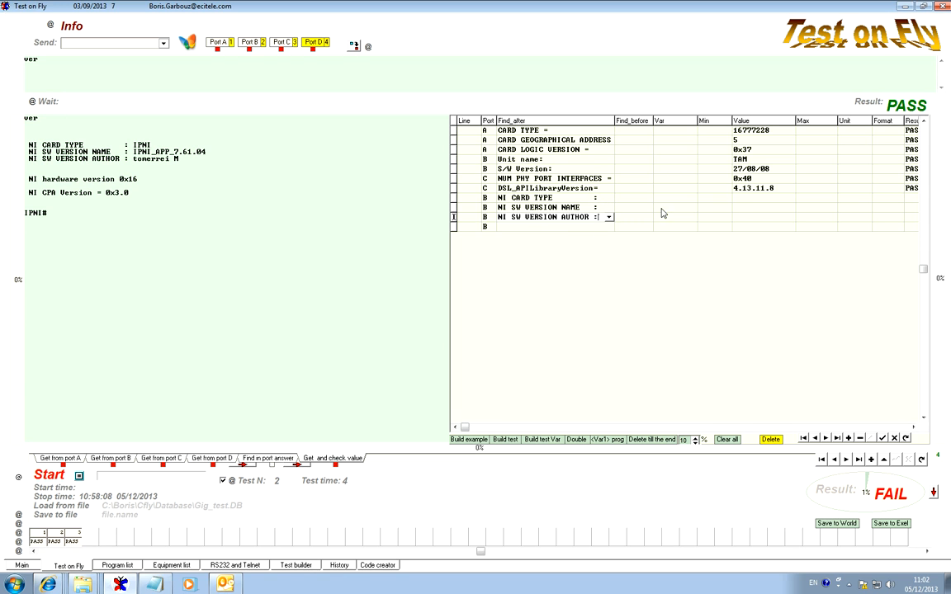
Set the port of the last four check rows to D.
left_click(487, 206)
left_click(488, 198)
type("D")
key("Down")
type("D")
key("Down")
type("D")
key("Down")
Copy "NI CPA Version =" from the port D answer into Find_after of the last check row and evaluate the result.
mouse_move(25, 192)
left_mouse_down()
mouse_move(101, 193)
mouse_move(28, 195)
left_mouse_up()
left_click(532, 228)
type("NI CPA Version =")
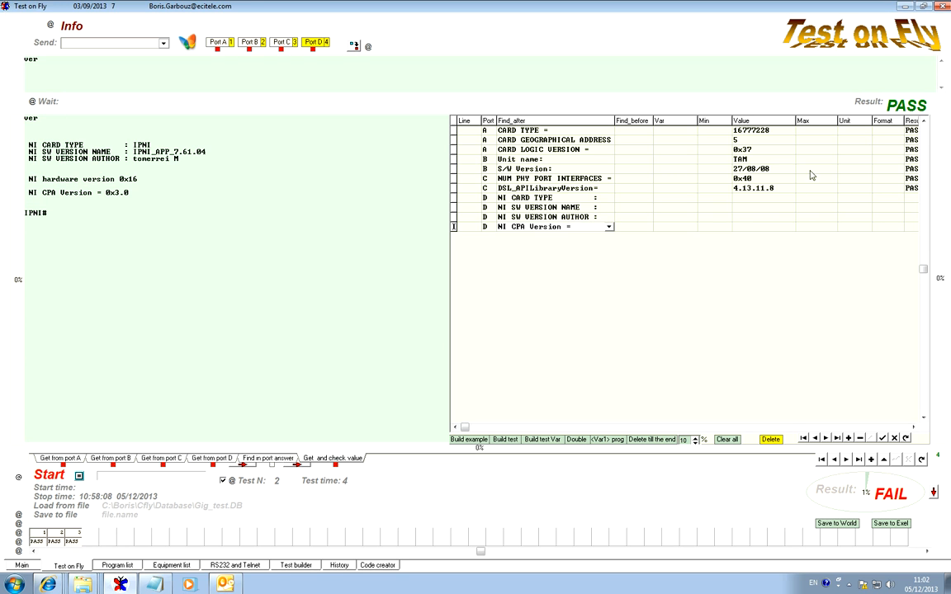
left_click(868, 103)
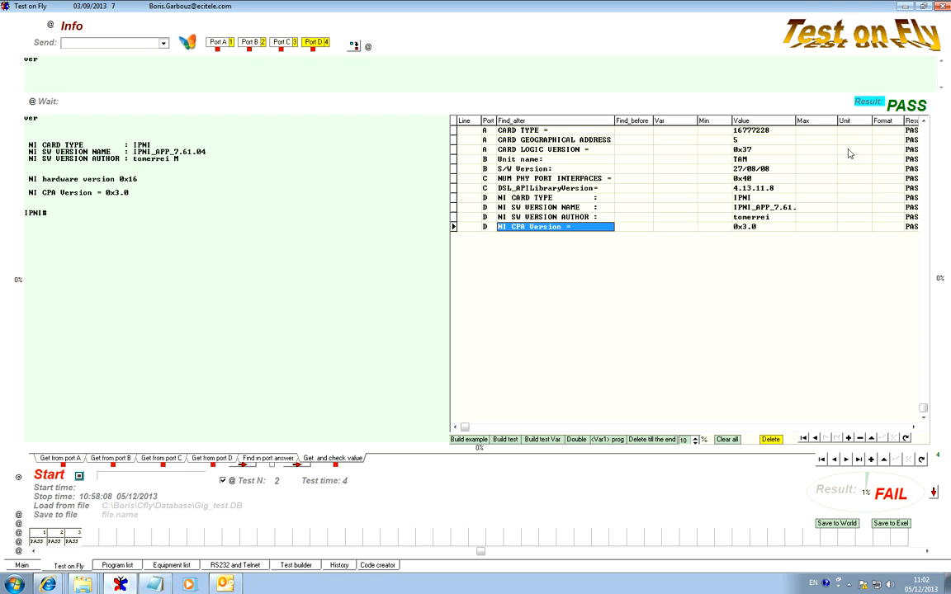
Narrow the Max column and adjust the Result column so the full results fit in the check table.
left_click_drag(838, 121, 813, 122)
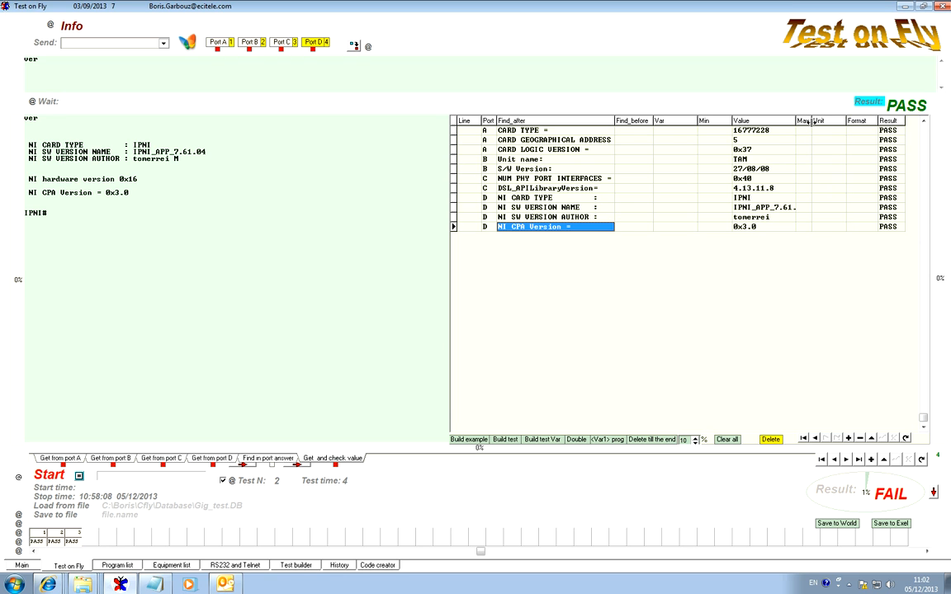
left_click_drag(905, 121, 898, 160)
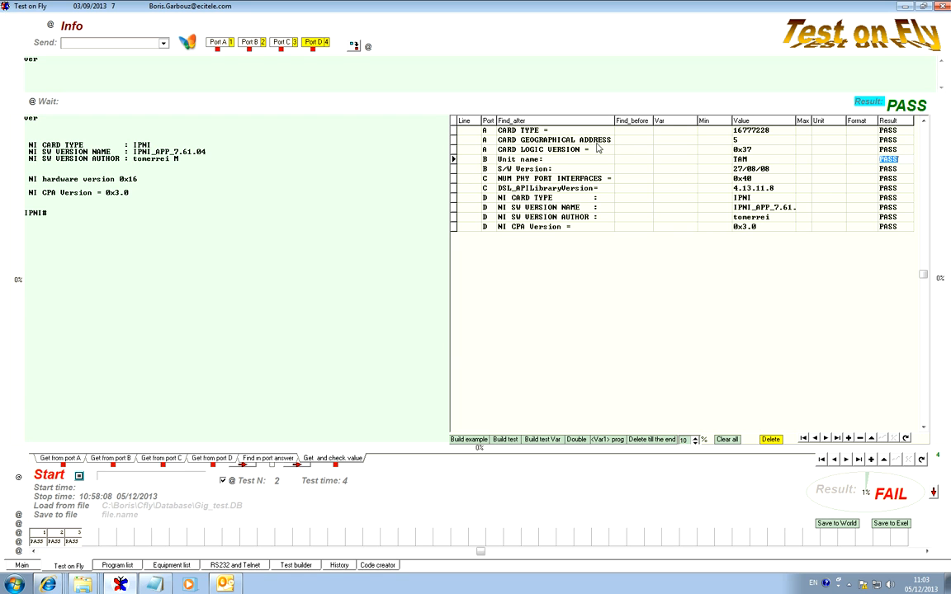
left_click(253, 142)
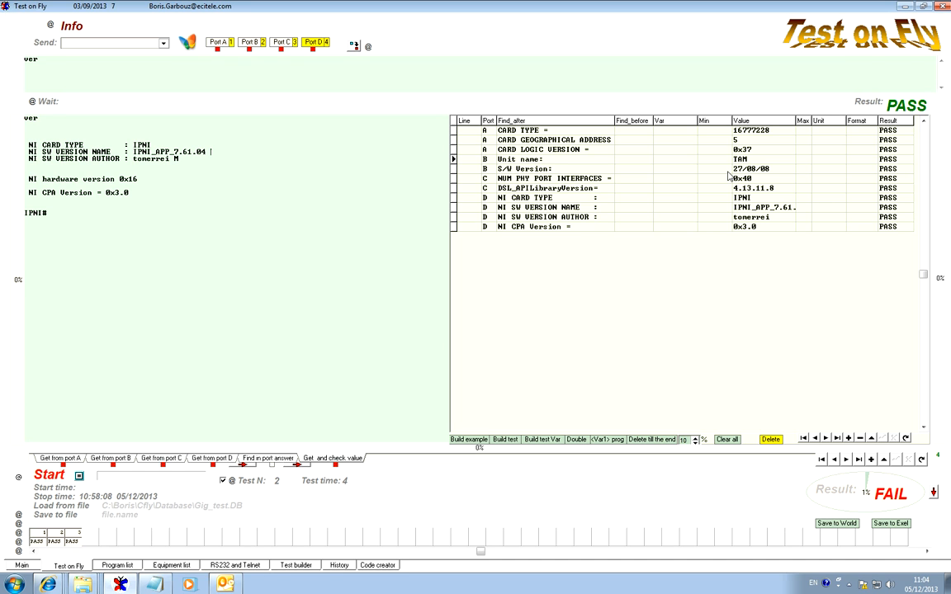
Set the tolerance to 0 % and fill Min and Max of the NI SW VERSION NAME row from its value.
left_click(751, 130)
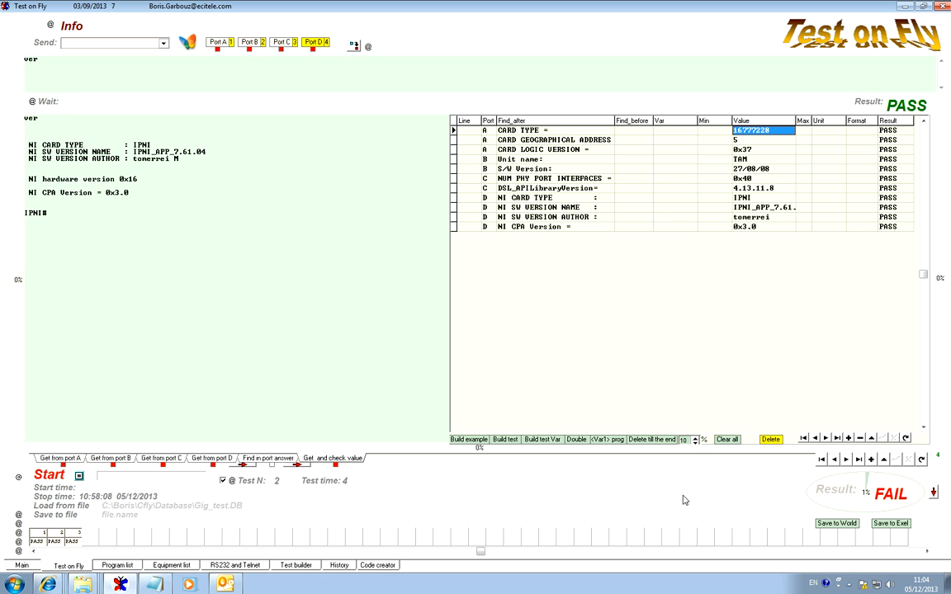
left_click(695, 442)
double_click(684, 440)
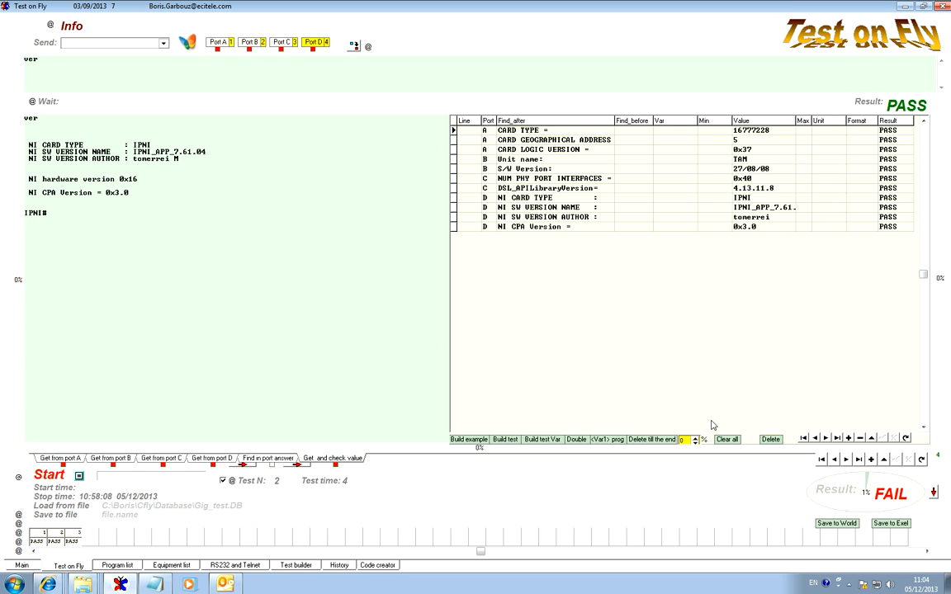
left_click(712, 132)
left_click(712, 208)
key("ctrl+v")
Narrow the Var column and widen the Min and Max columns of the check table.
left_click_drag(653, 120, 636, 121)
left_click_drag(709, 121, 730, 120)
left_click_drag(810, 120, 850, 124)
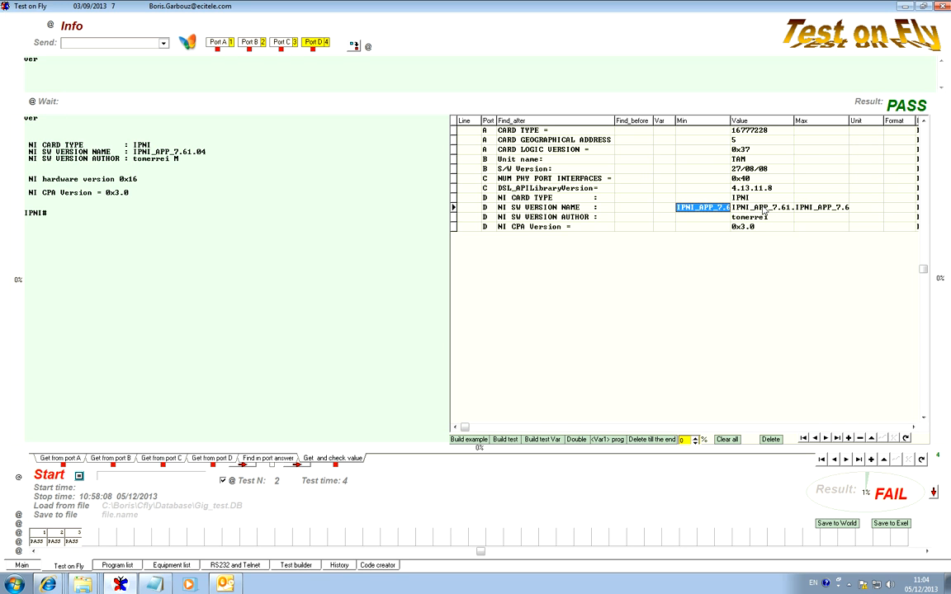
Set the tolerance to 10 % and fill Min and Max of the CARD GEOGRAPHICAL ADDRESS row from its value.
left_click(730, 142)
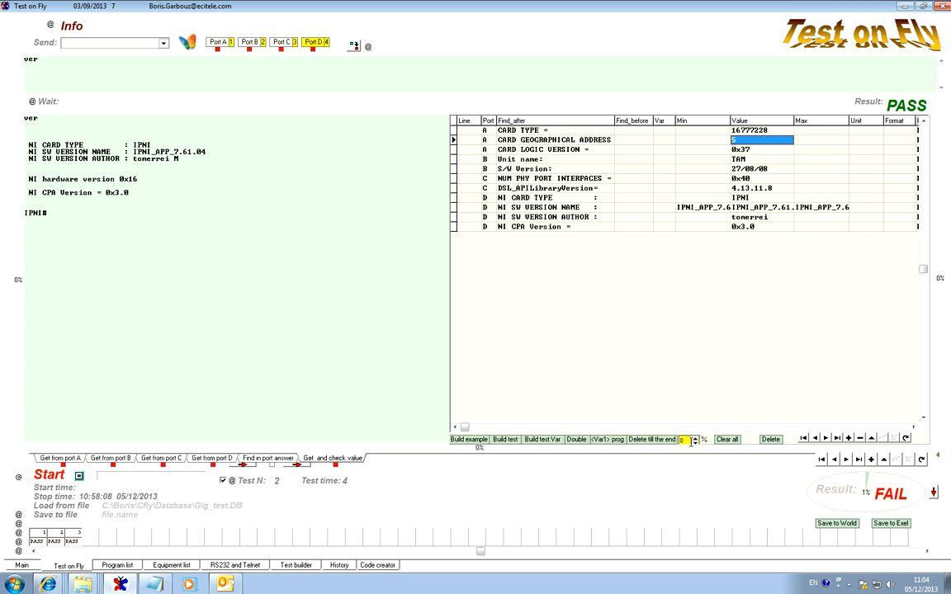
left_click(695, 440)
left_click(685, 439)
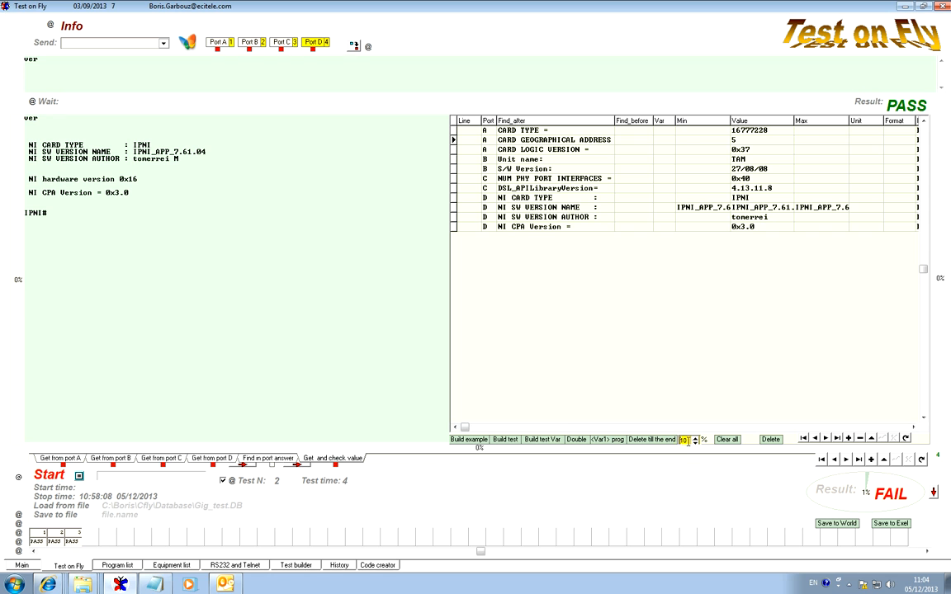
key("Return")
Fill Min and Max of the CARD TYPE row from its value with a 25 % tolerance and evaluate the result.
left_click(675, 129)
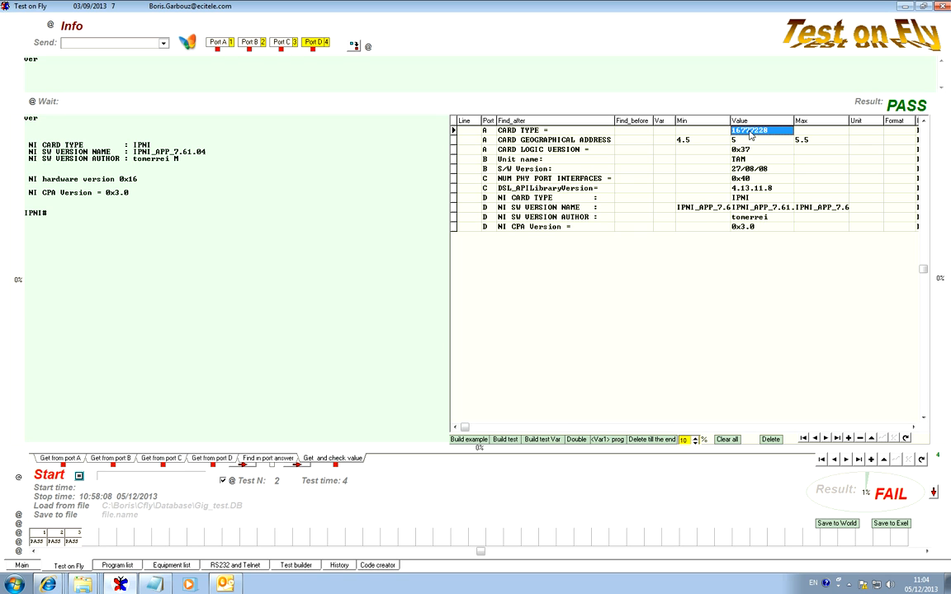
left_click(685, 440)
type("25")
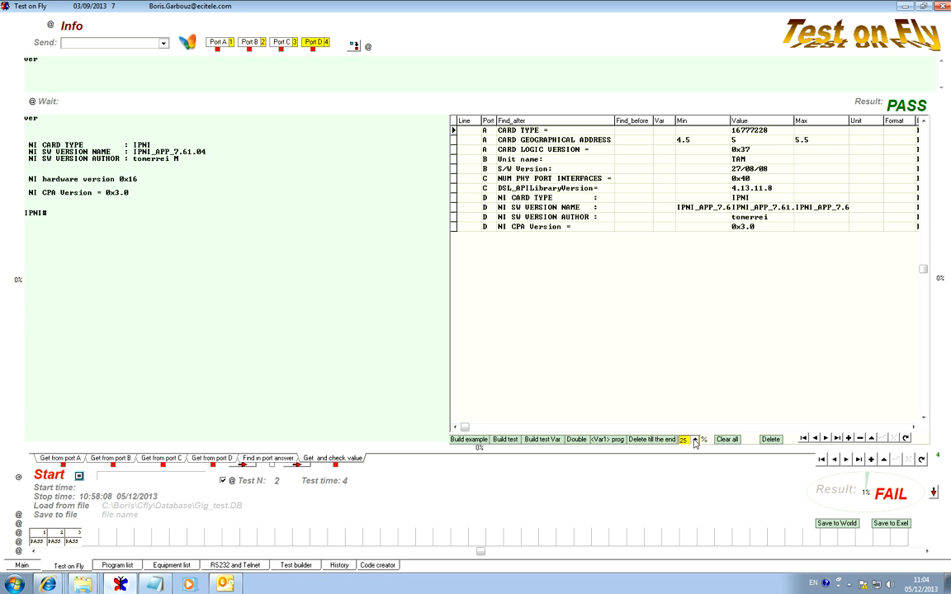
key("Return")
key("Return")
left_click(866, 103)
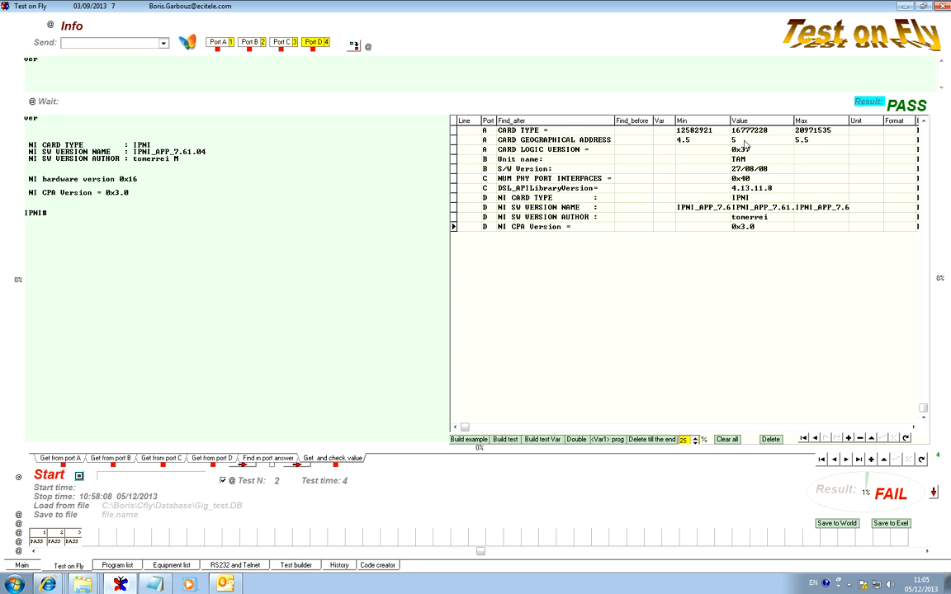
Show the port A answer beside the check rows and narrow the Unit and Format columns to fit the Result column.
left_click(50, 474)
left_click(309, 459)
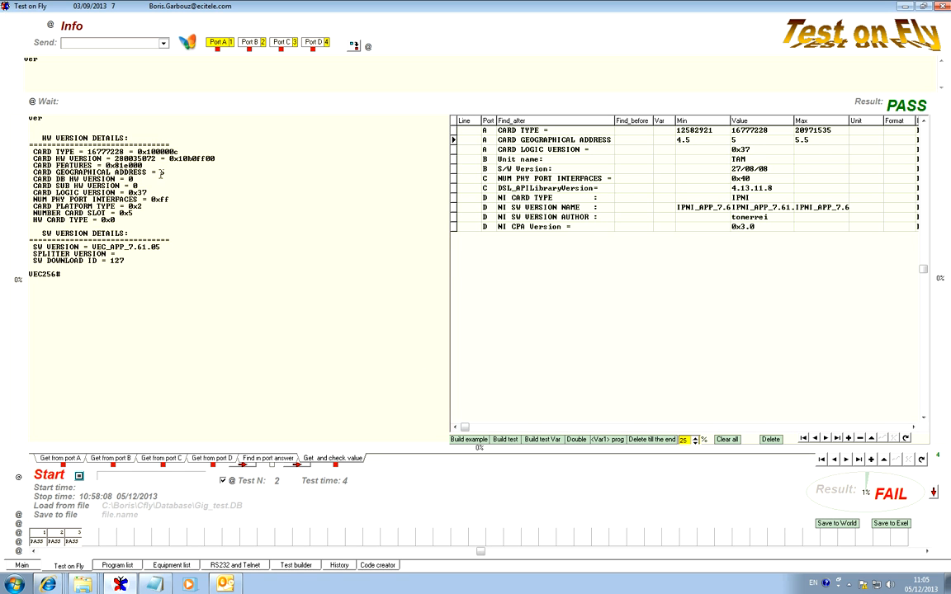
left_click_drag(909, 121, 878, 121)
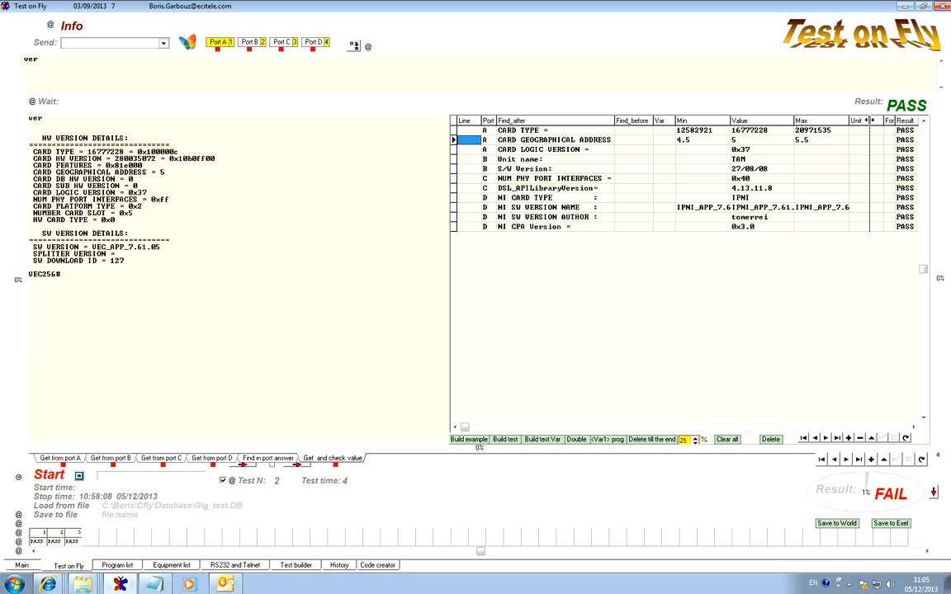
Change the CARD GEOGRAPHICAL ADDRESS in the port A answer to 7 and evaluate the result again.
left_click(756, 142)
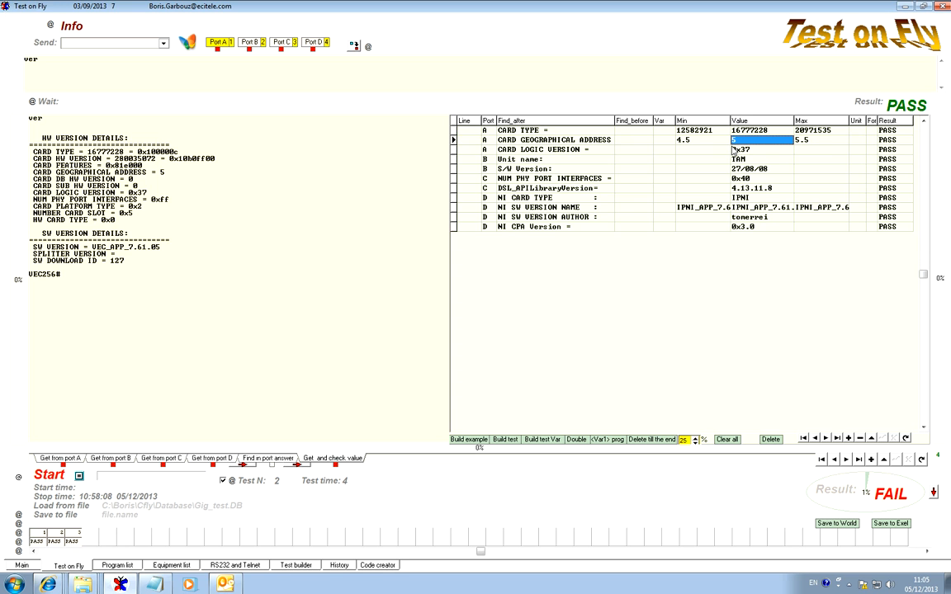
left_click(158, 172)
double_click(162, 173)
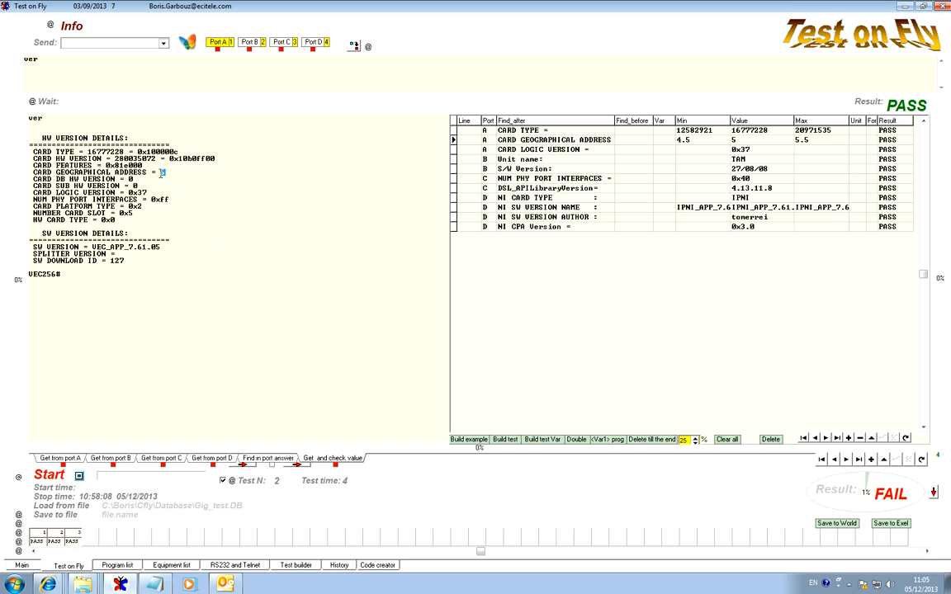
type("7")
left_click(864, 106)
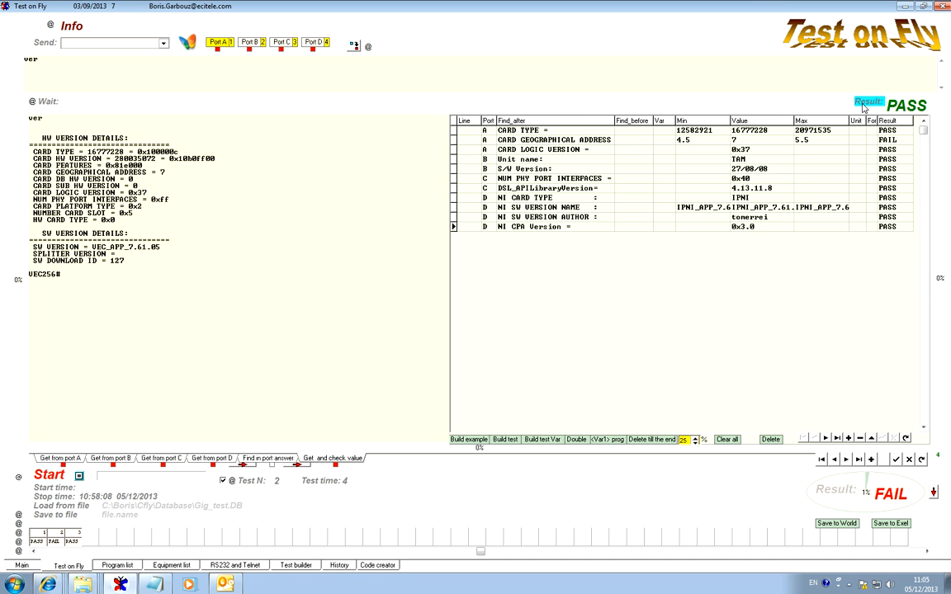
left_click(897, 141)
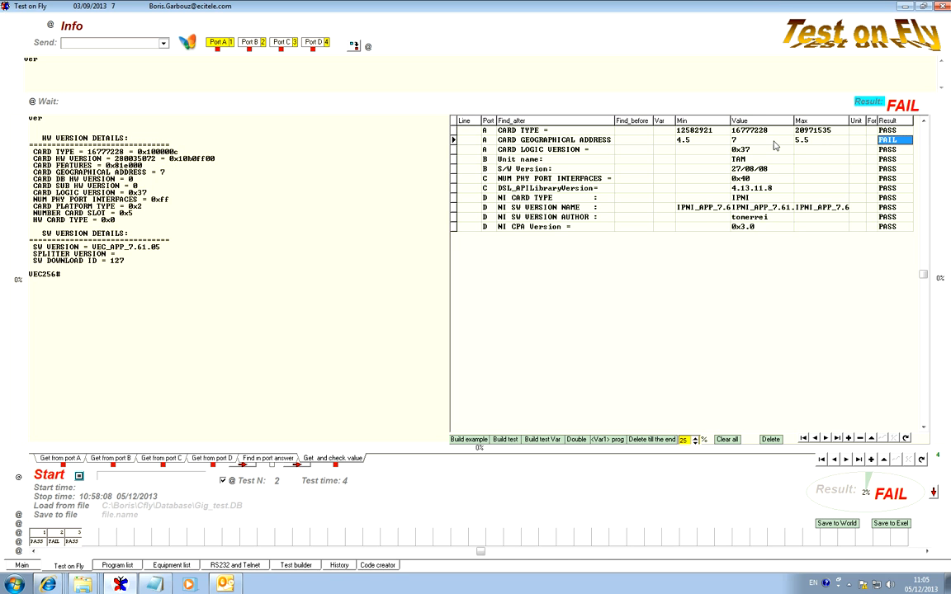
left_click(745, 141)
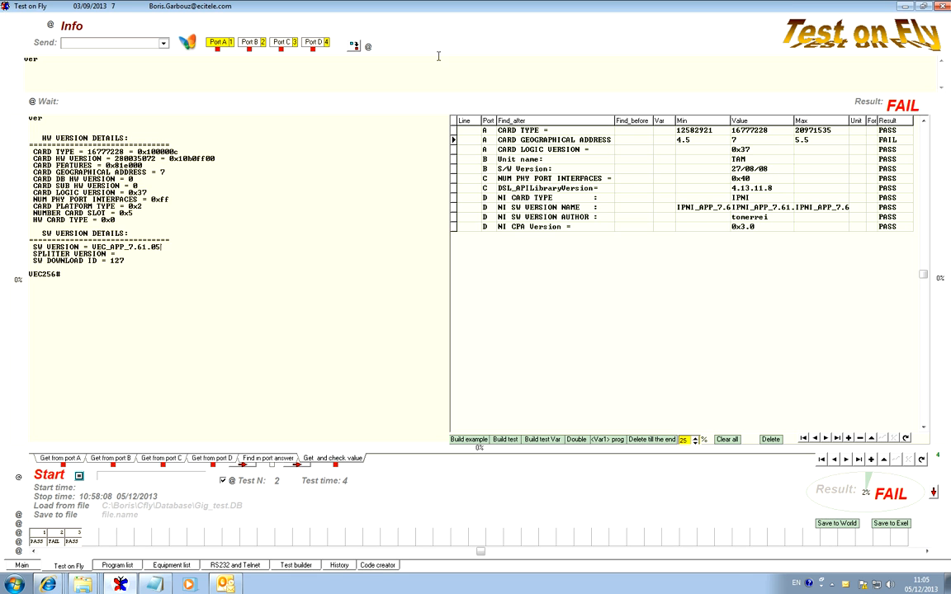
left_click(422, 79)
left_click(174, 283)
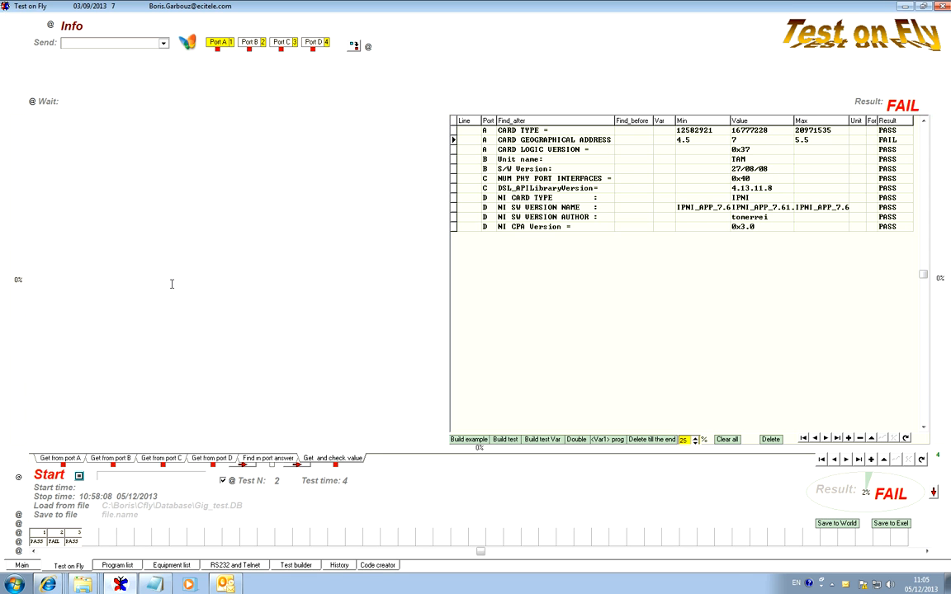
left_click(493, 76)
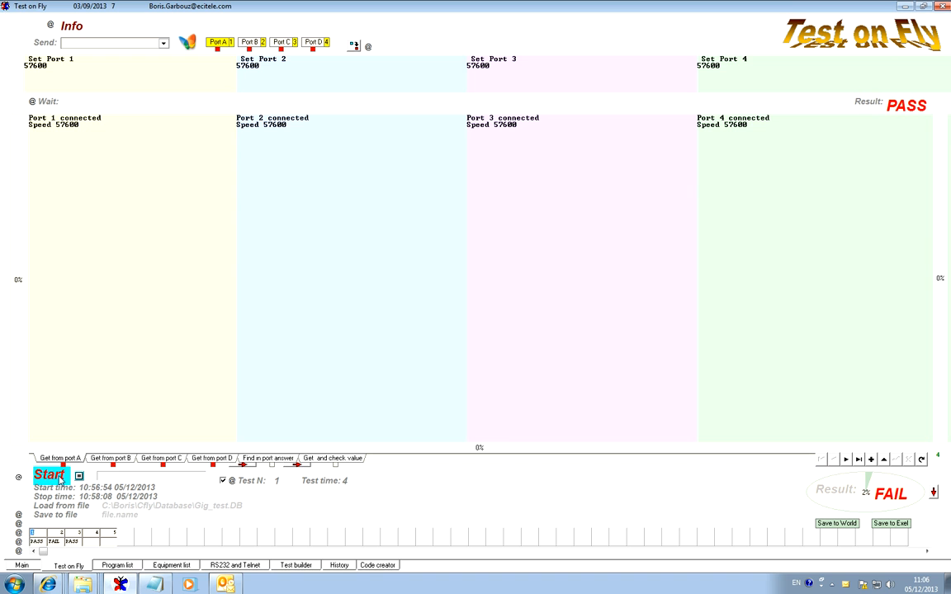
Clear all rows from the Test builder's Buffer Table and return to the Test on Fly page.
left_click(295, 565)
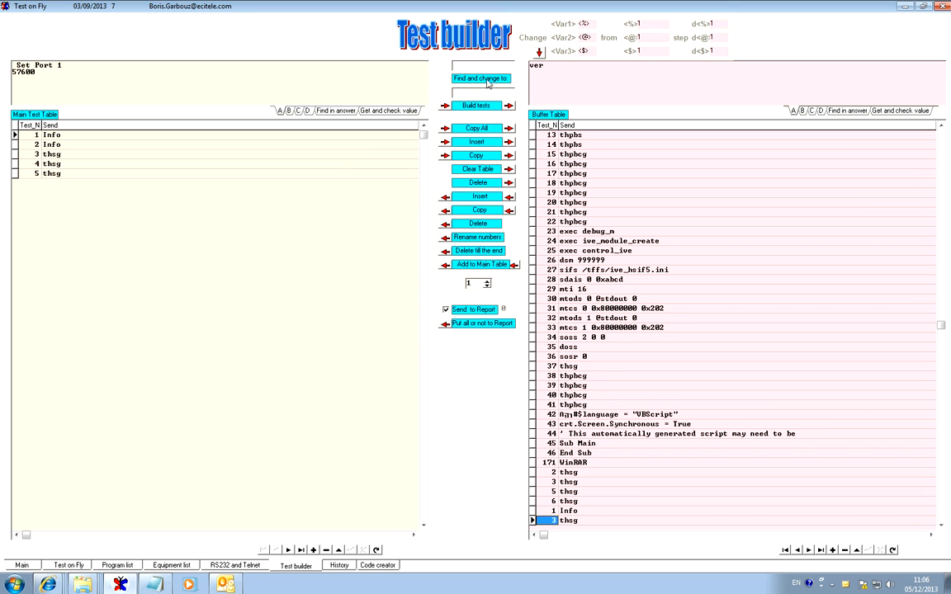
left_click(477, 170)
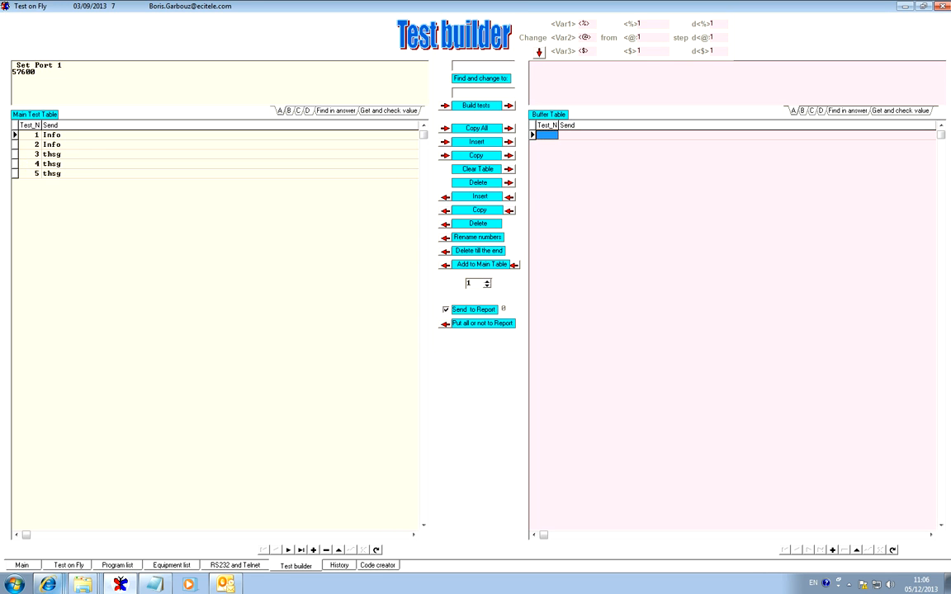
left_click(70, 565)
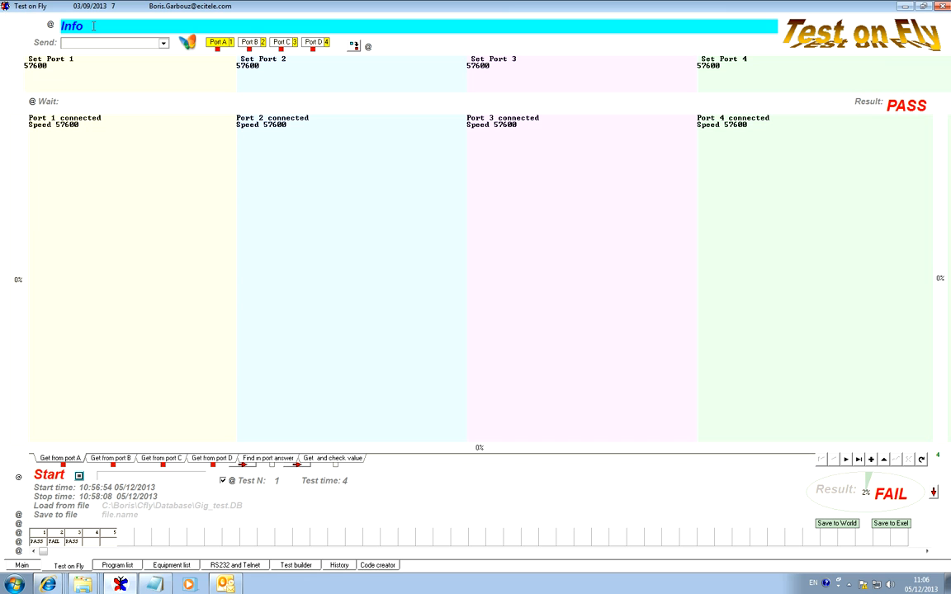
Rename the first test from Info by entering Test name as its title.
double_click(65, 26)
type("Test name")
key("Return")
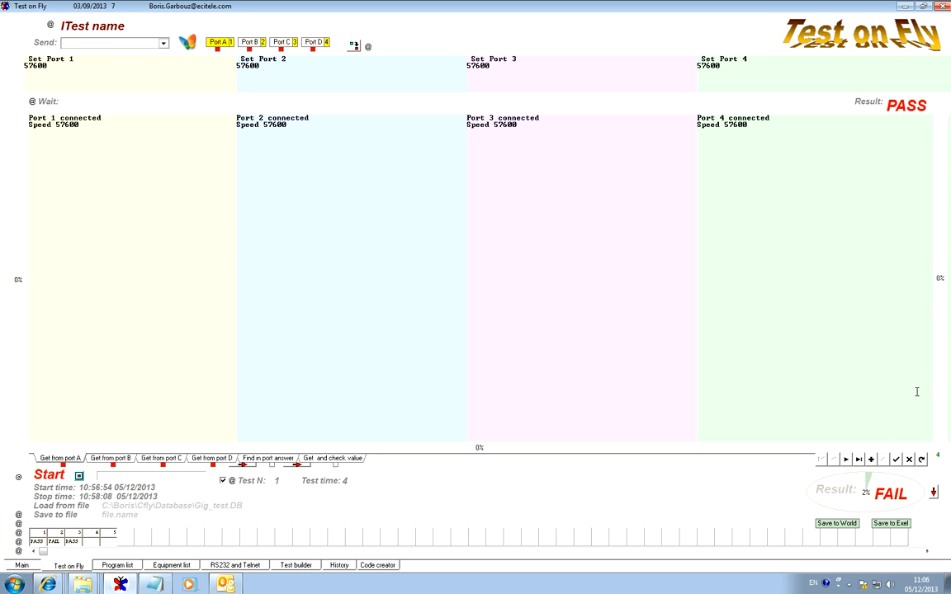
Name all tests automatically after the first line of their port A commands and step through them to the last one.
left_click_drag(81, 59, 16, 60)
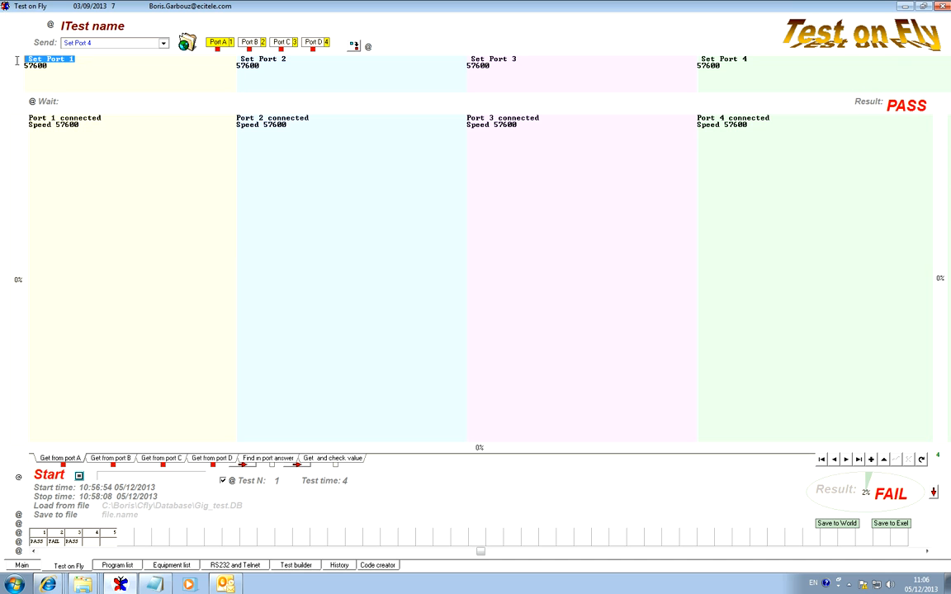
left_click(51, 27)
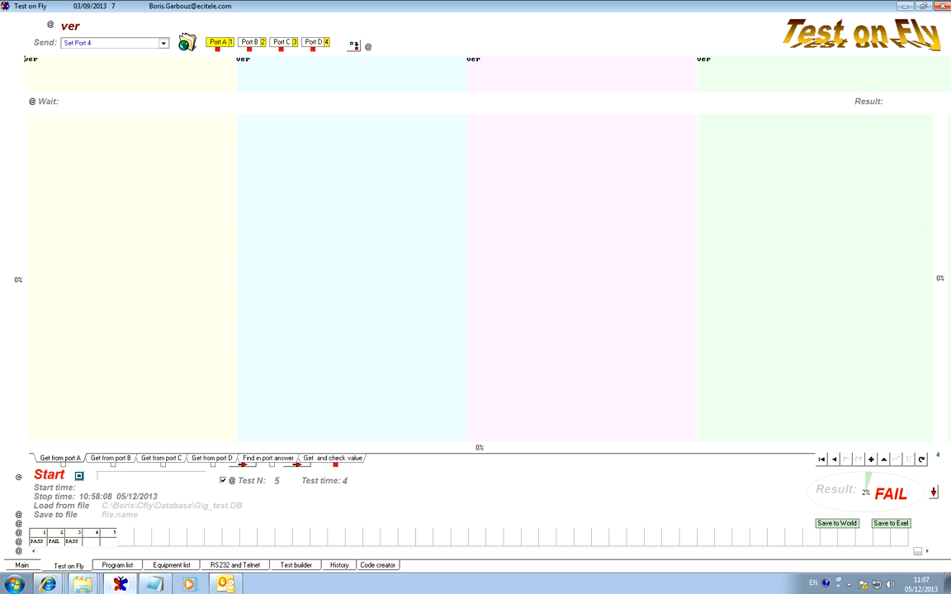
left_click(822, 459)
left_click(846, 459)
left_click(846, 459)
left_click(858, 459)
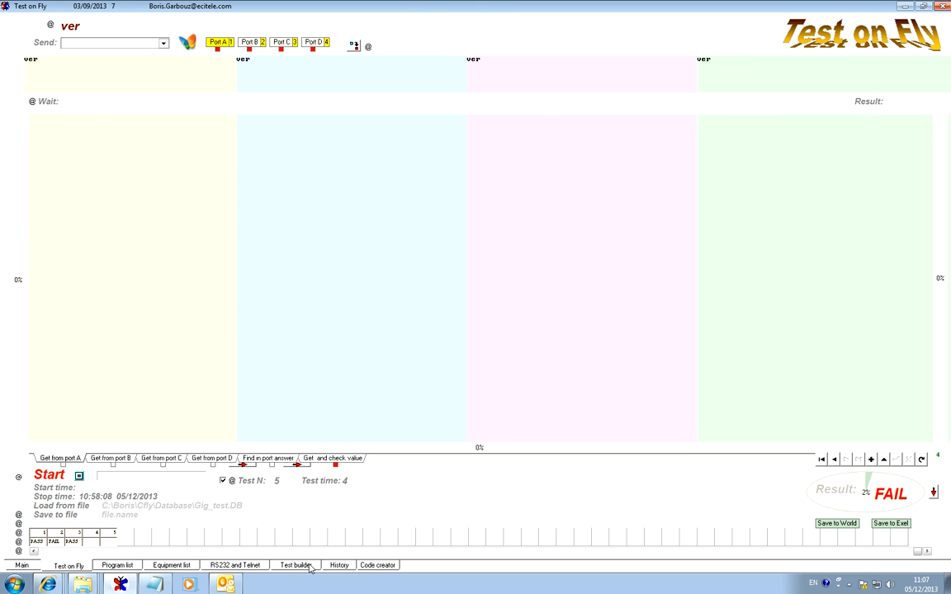
Review the renamed tests in the Main Test Table and insert test 5 into the empty Buffer Table.
left_click(295, 565)
left_click(37, 136)
left_click(32, 155)
left_click(31, 173)
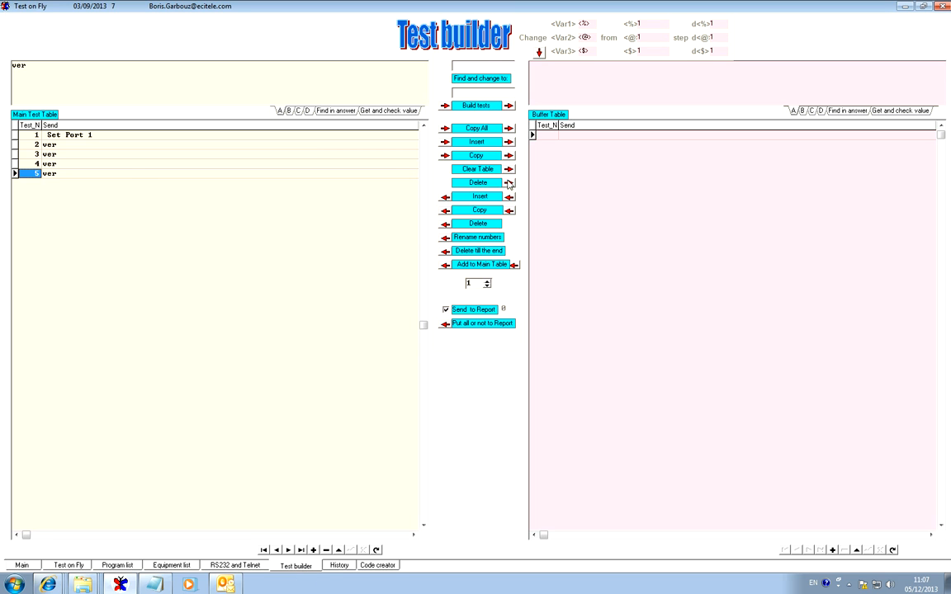
left_click(477, 155)
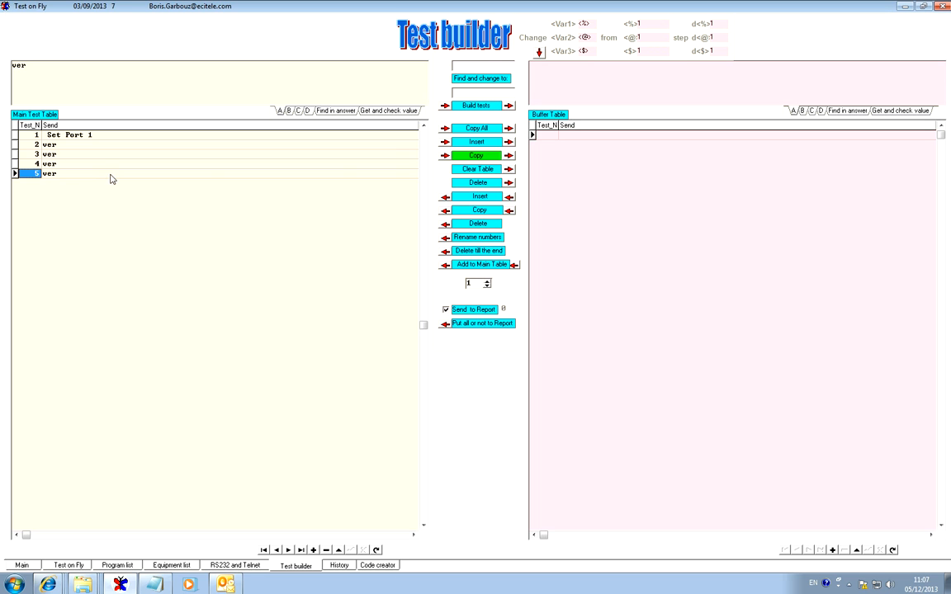
left_click(483, 143)
left_click(484, 144)
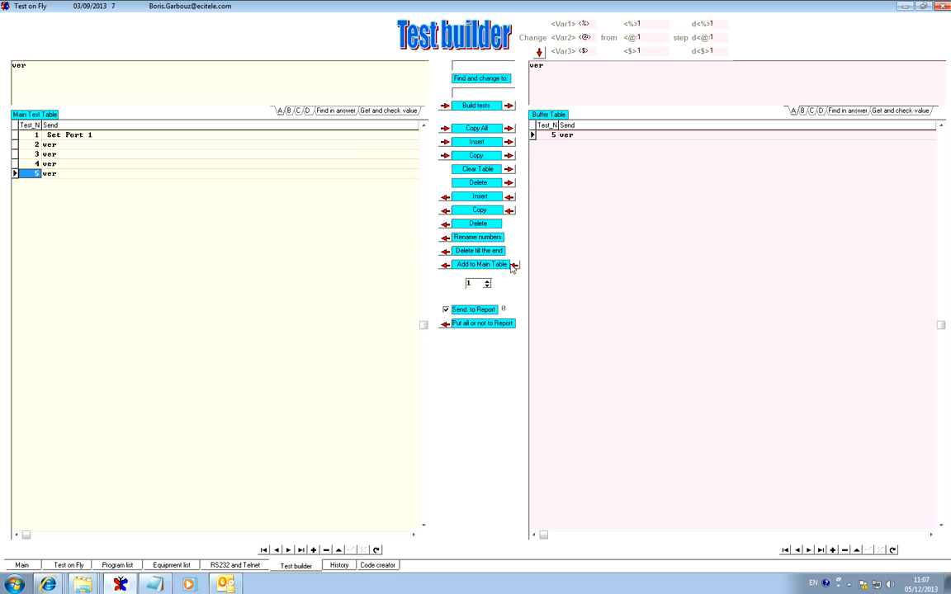
Rename the buffered test as ver 1 and add it to the Main Test Table 3 times.
left_click(474, 283)
type("3")
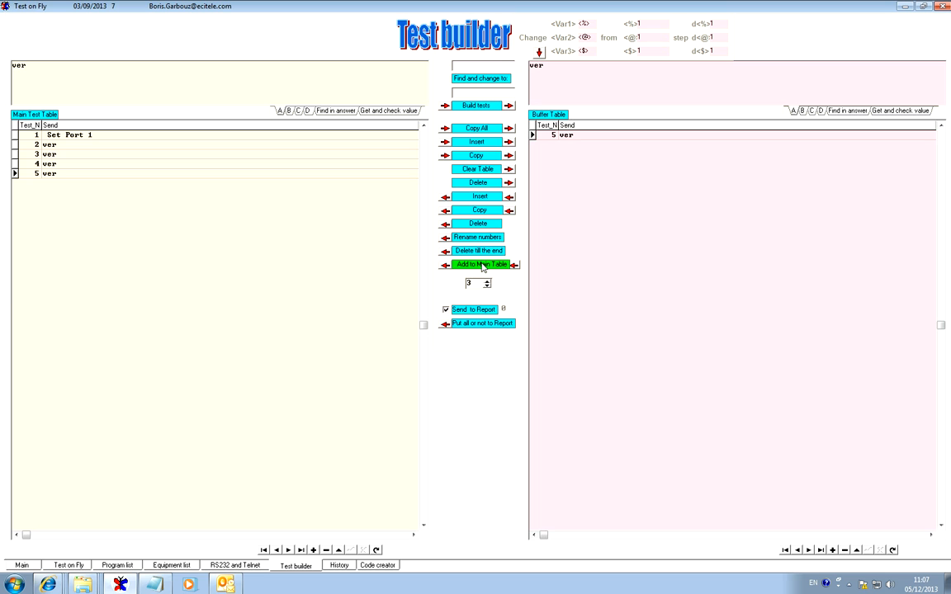
left_click(568, 136)
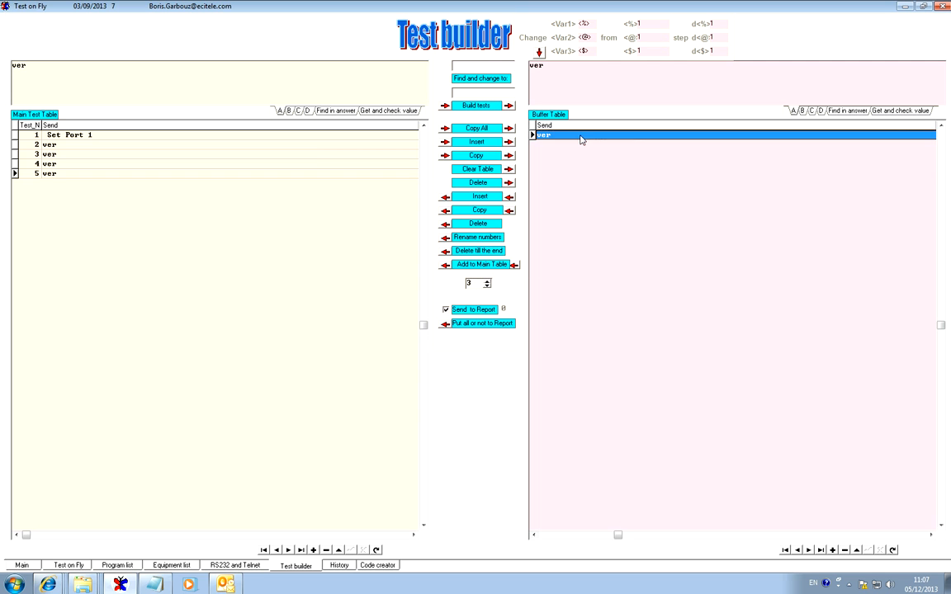
left_click(561, 137)
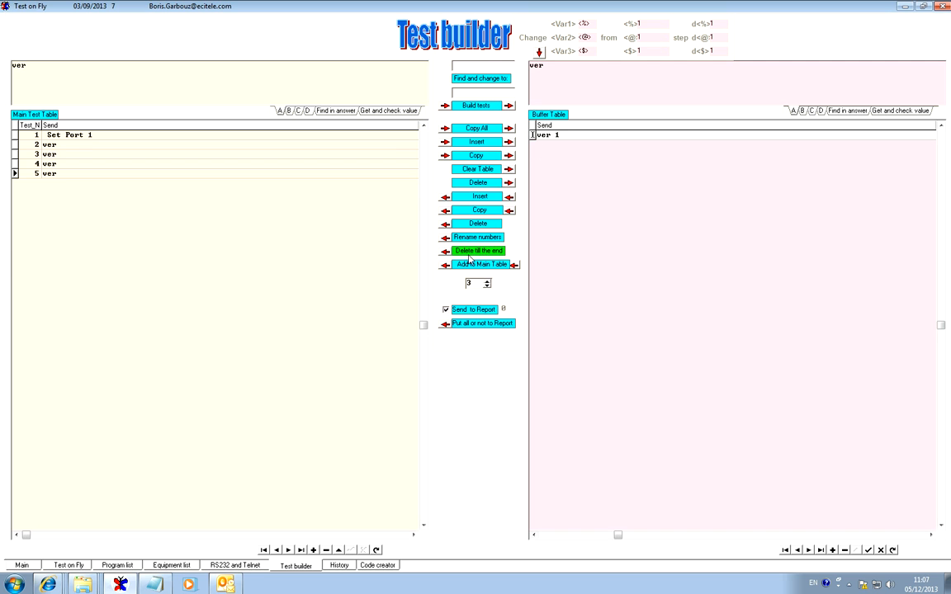
type("1")
left_click(868, 549)
left_click(494, 263)
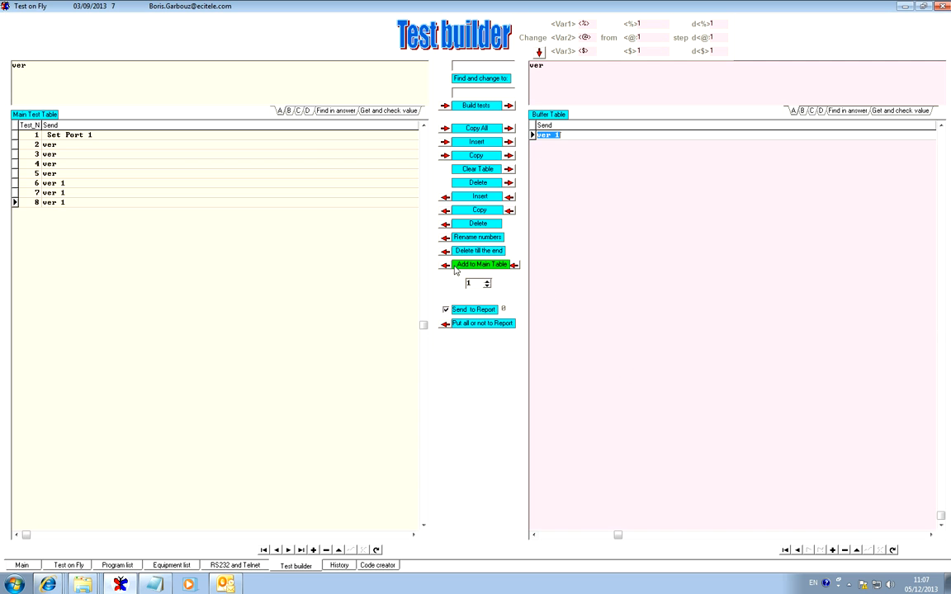
Select test 6 and return to Test on Fly, run the test sequence and renumber its tests.
left_click(30, 181)
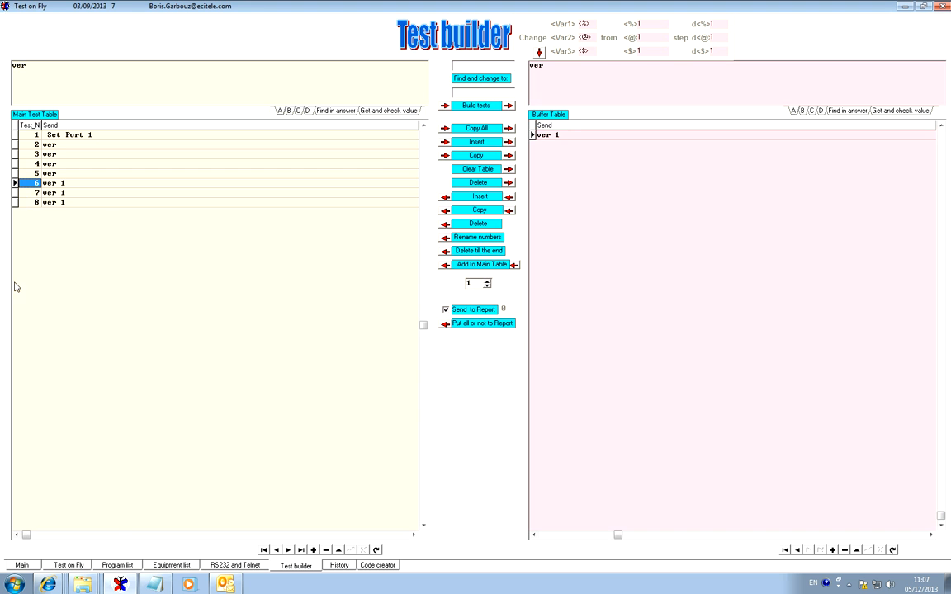
left_click(56, 566)
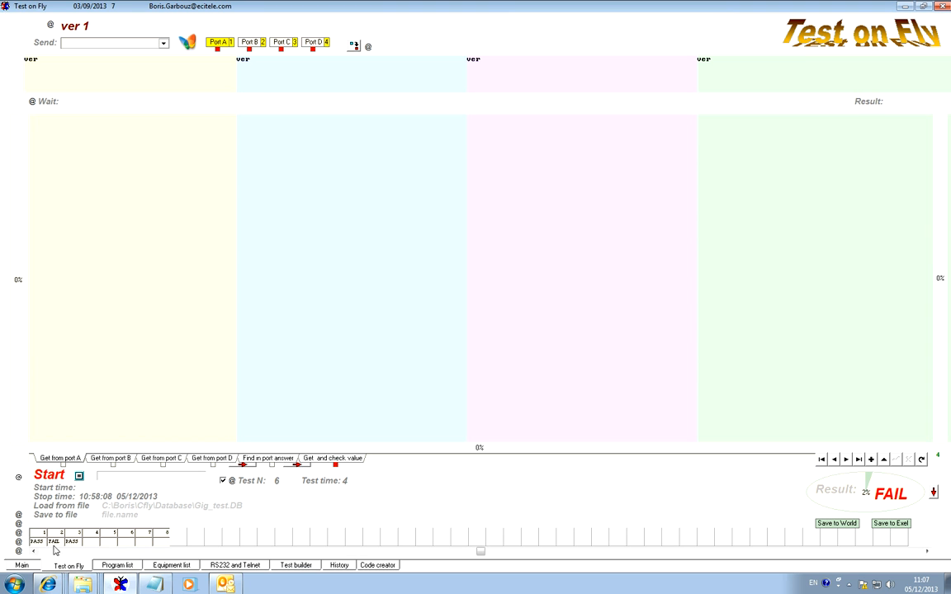
left_click(49, 476)
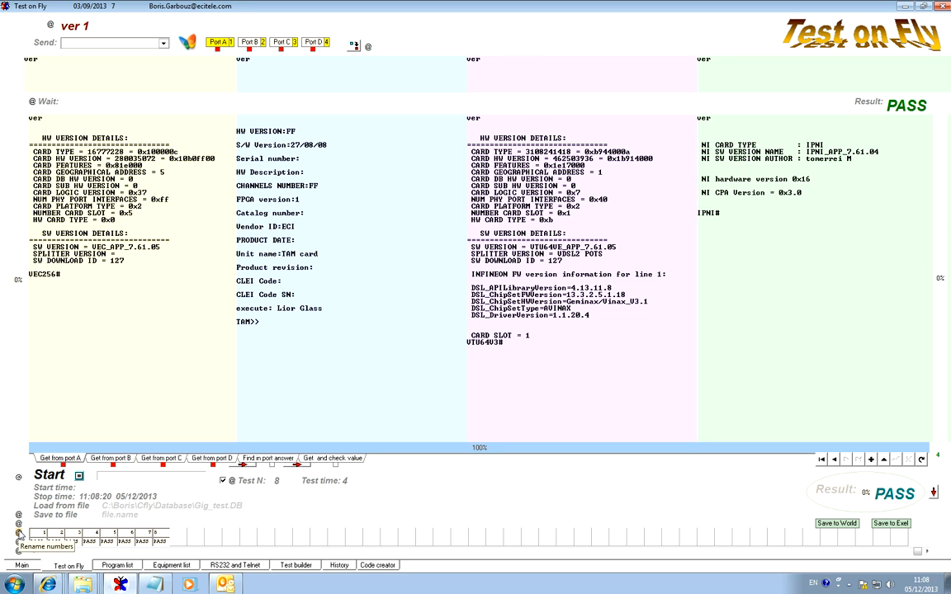
left_click(18, 532)
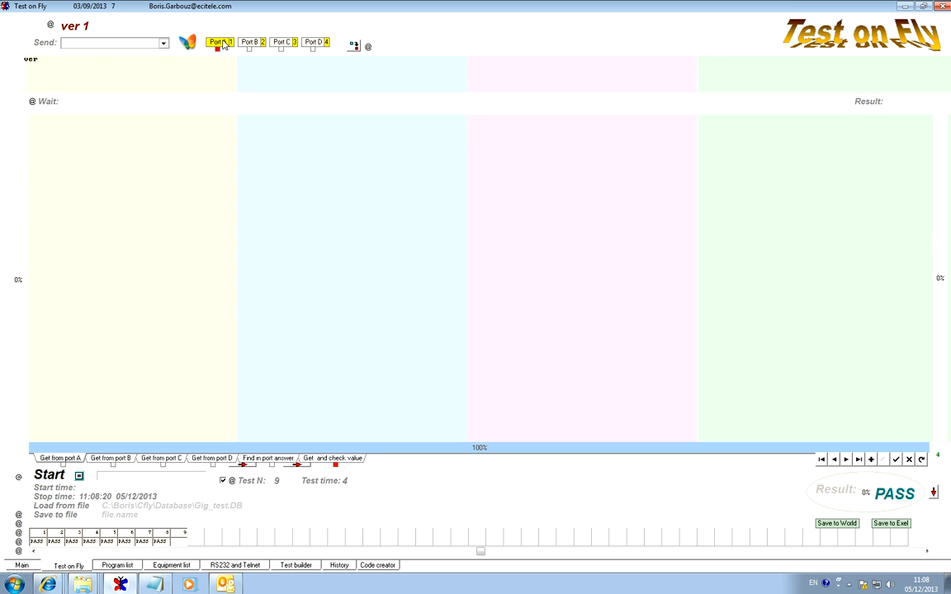
Choose the Save to Exel command as what test 9 sends on port A.
left_click(163, 43)
left_click_drag(165, 66, 167, 86)
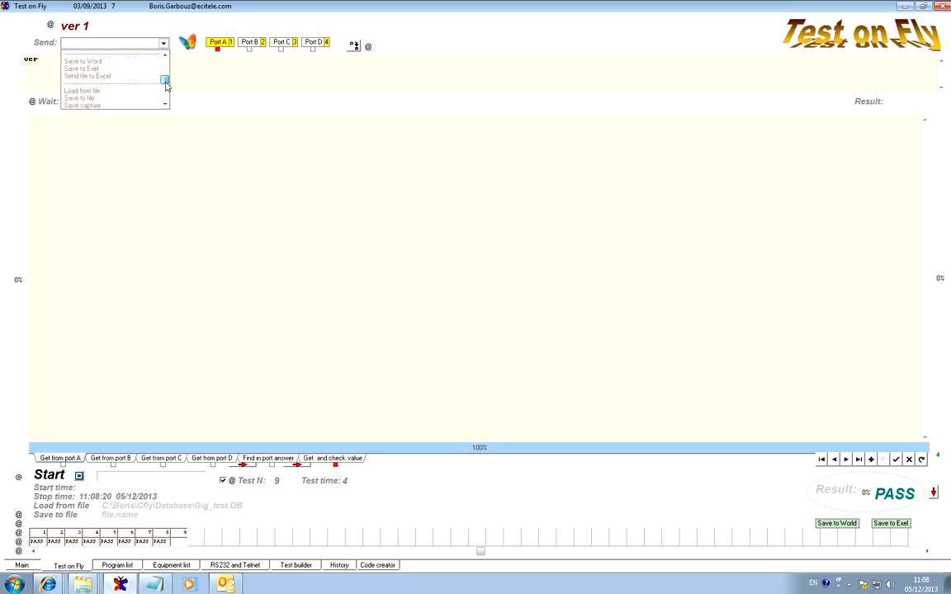
left_click(114, 69)
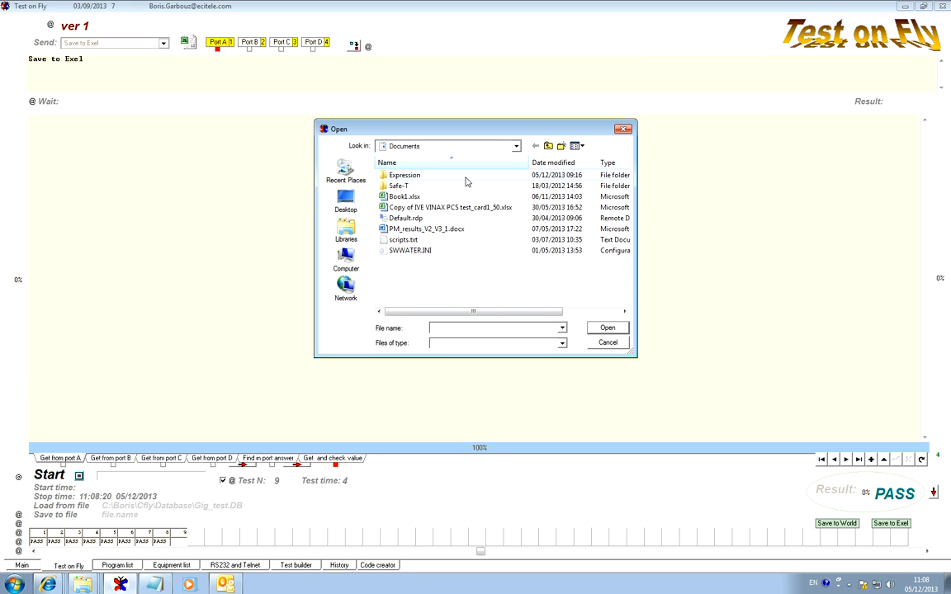
Browse to the personal folder on Local Disk (C:) and create a new folder named Test in it.
left_click(548, 147)
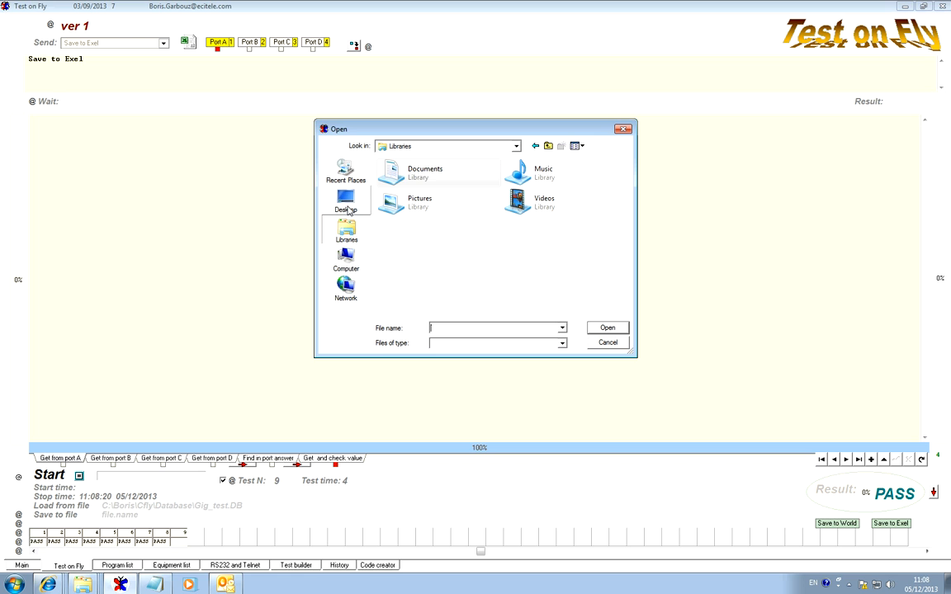
left_click(346, 262)
double_click(418, 184)
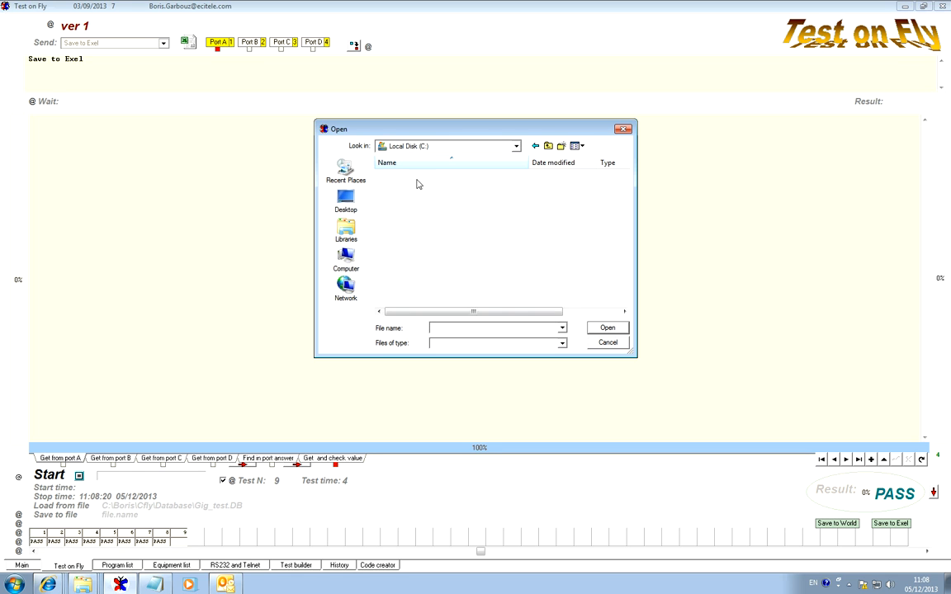
double_click(396, 175)
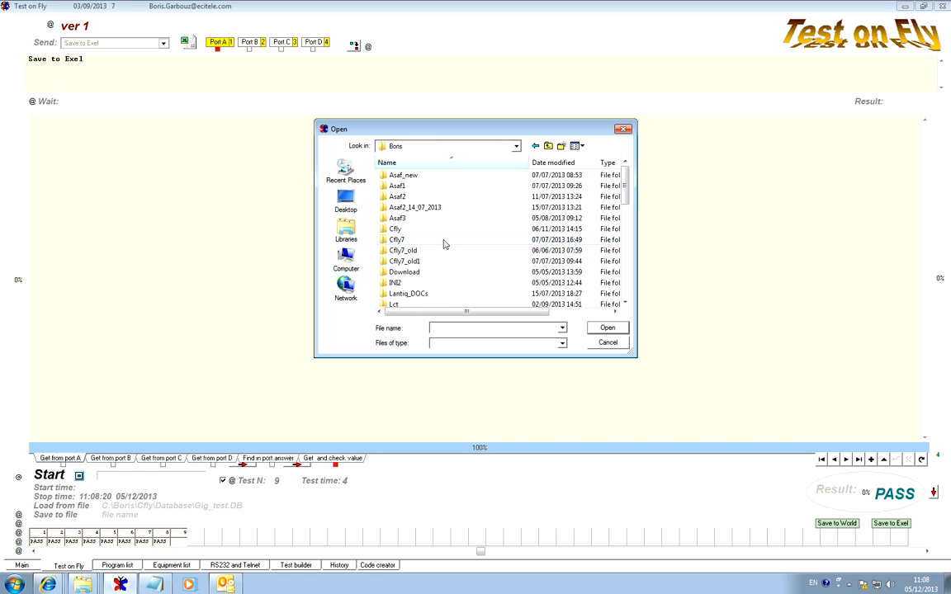
left_click_drag(625, 196, 626, 221)
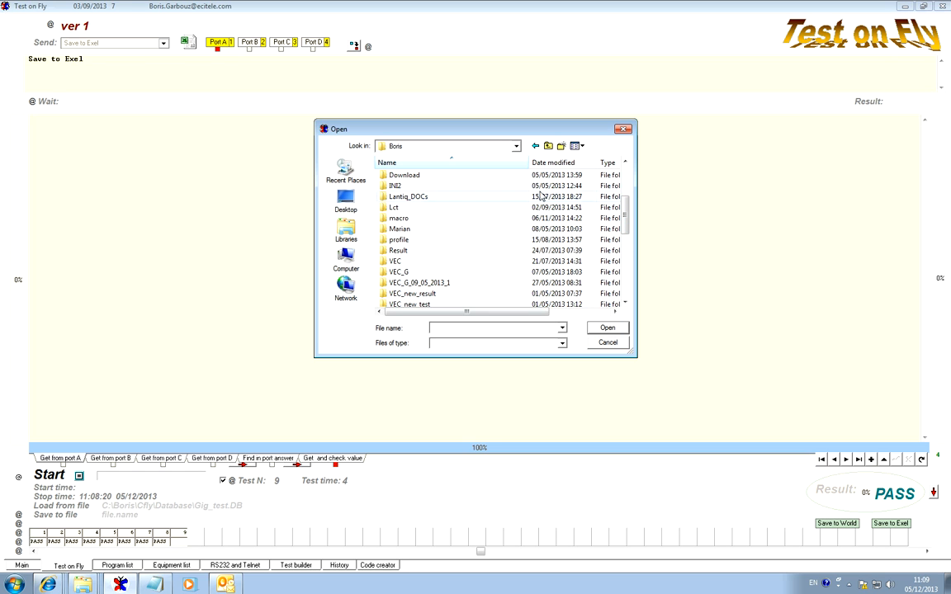
left_click(561, 147)
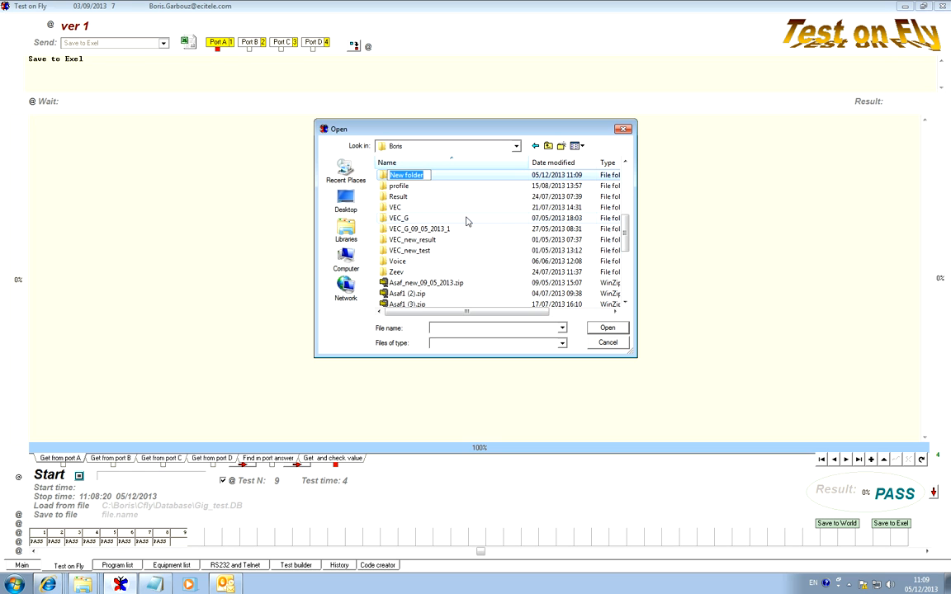
type("Test")
key("Return")
Open the Test folder and set test1.xlsx as the export file for the Save to Exel command.
double_click(385, 196)
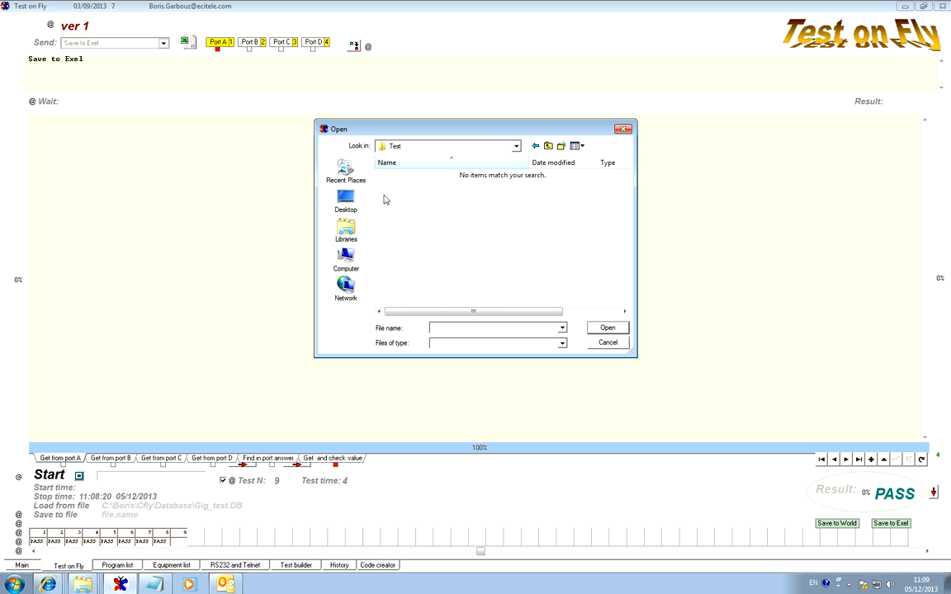
left_click(449, 328)
type("test1.xlsx")
left_click(606, 328)
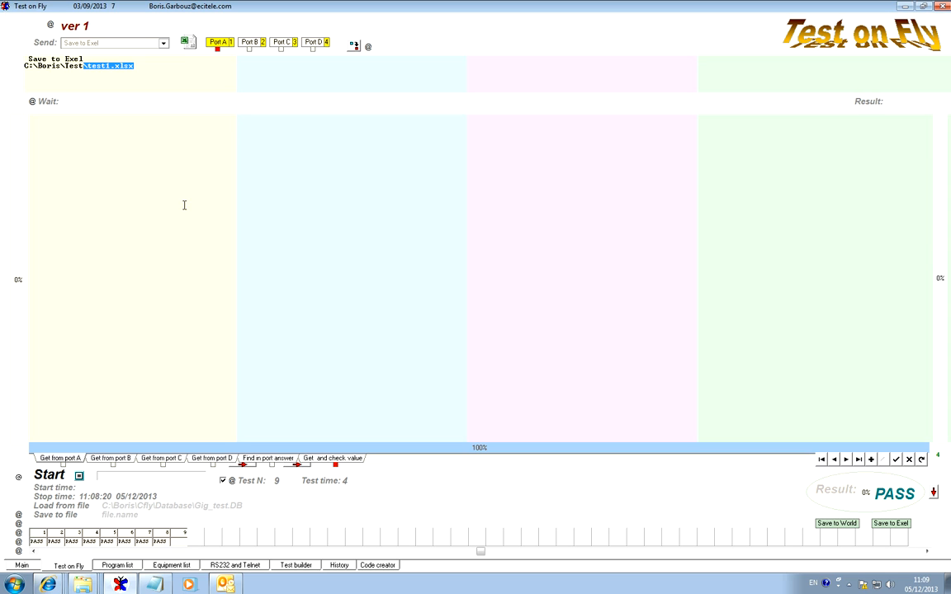
Insert the variable <Var1> after test1 in the export file name, before the .xlsx extension.
left_click(110, 66)
type("(")
type("Var1")
type(">")
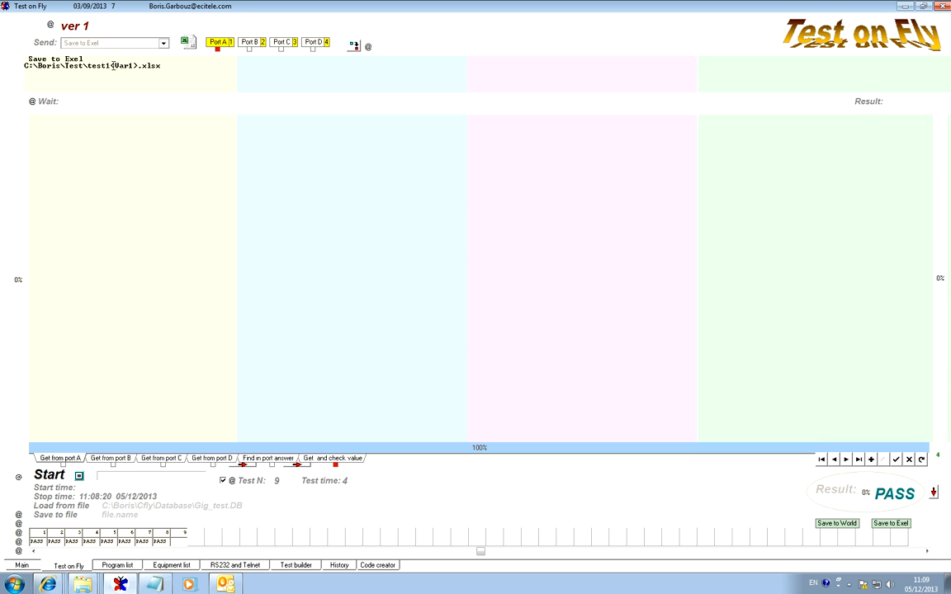
Examine the start value of variable <Var1> and the entry for test 9 in the Test builder.
left_click(302, 568)
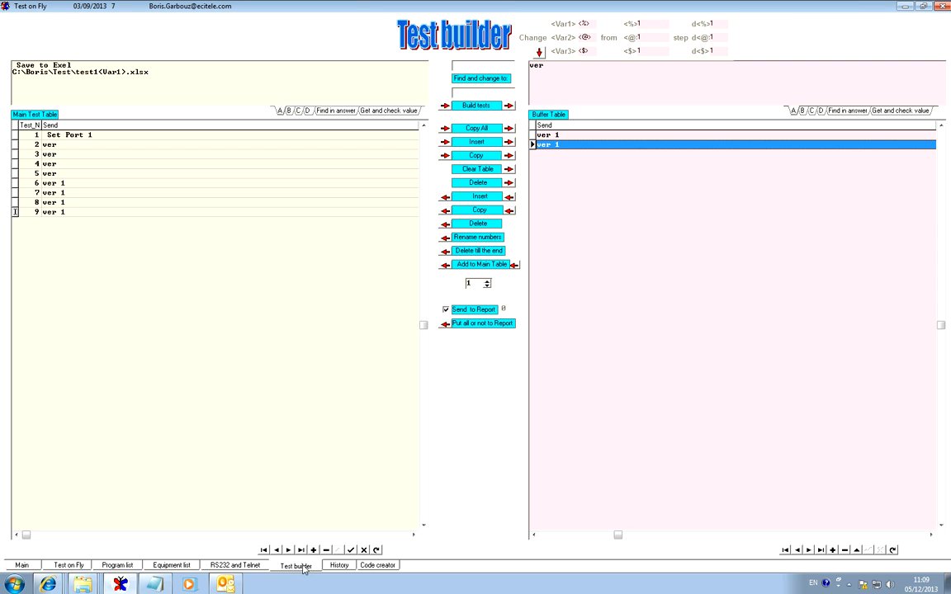
left_click(649, 22)
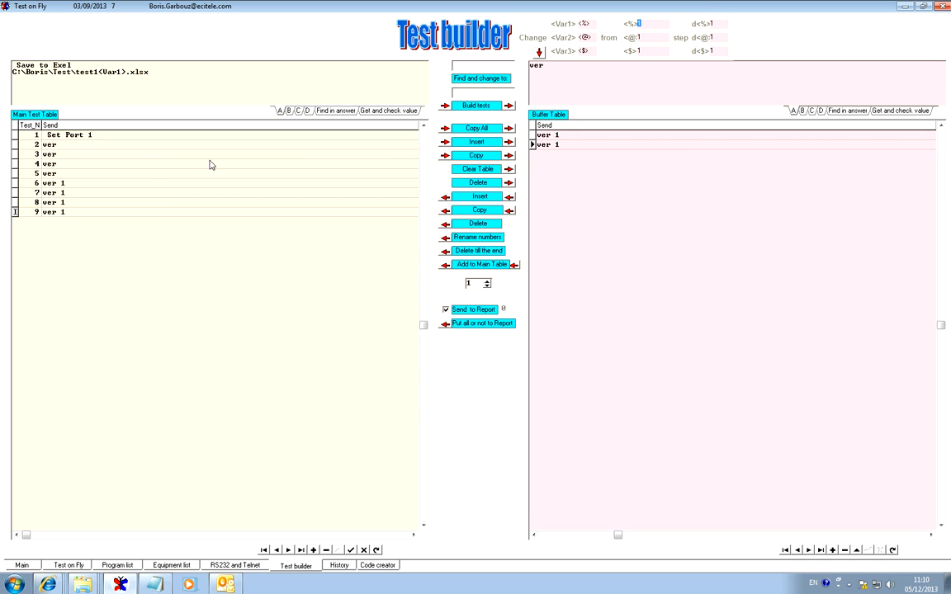
left_click(26, 203)
left_click(27, 212)
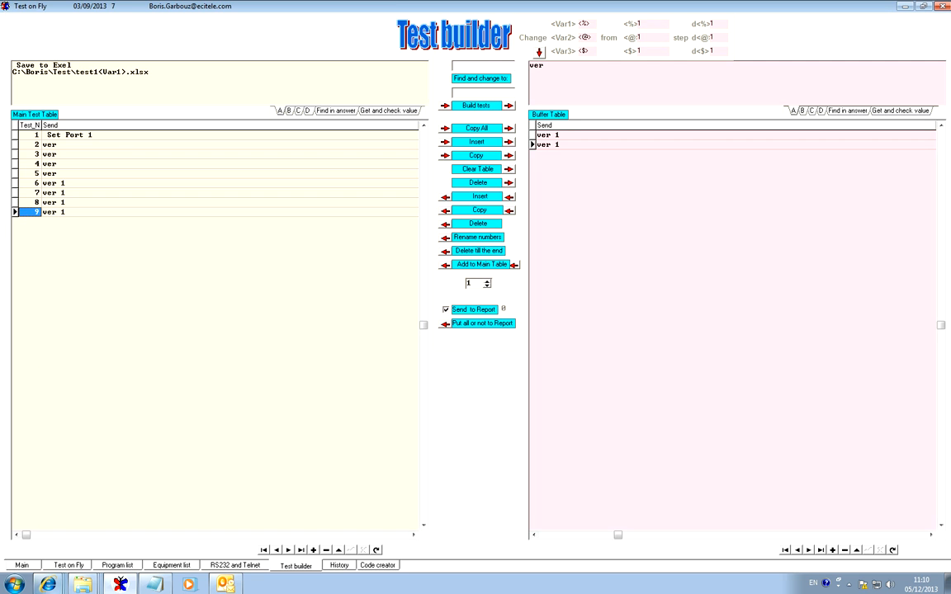
Send test 9's Save to Exel command from Test on Fly and bring up the Result folder window.
left_click(68, 565)
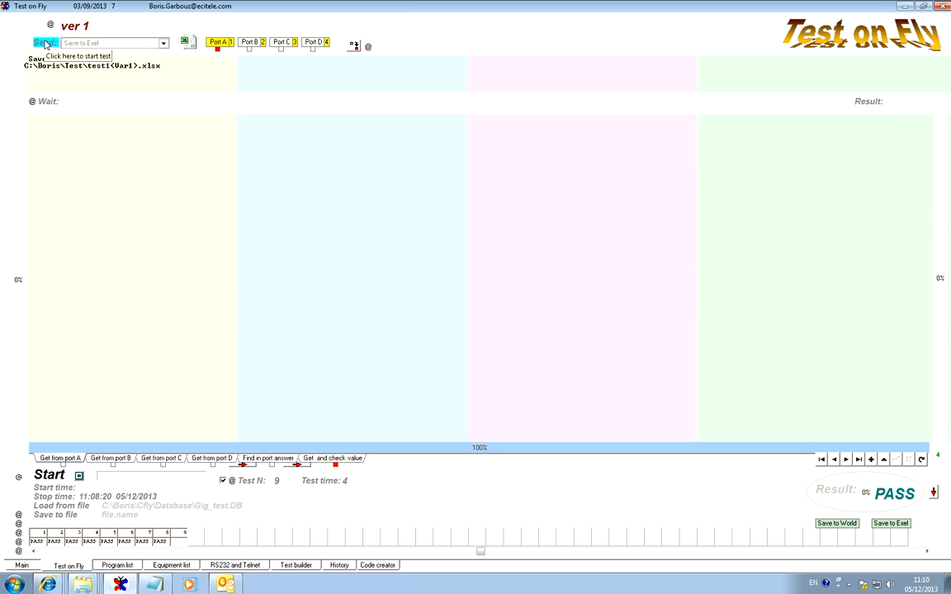
left_click(46, 43)
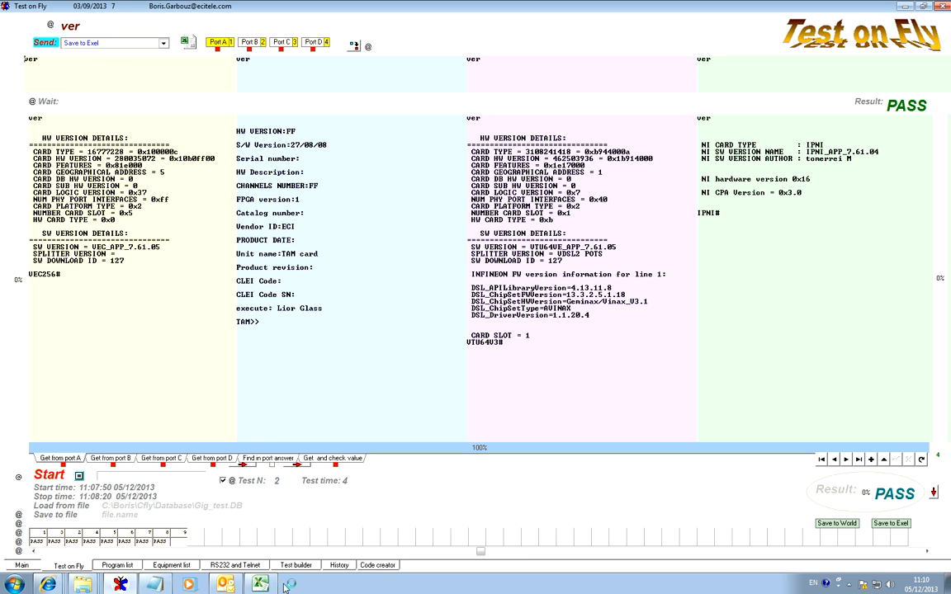
right_click(83, 585)
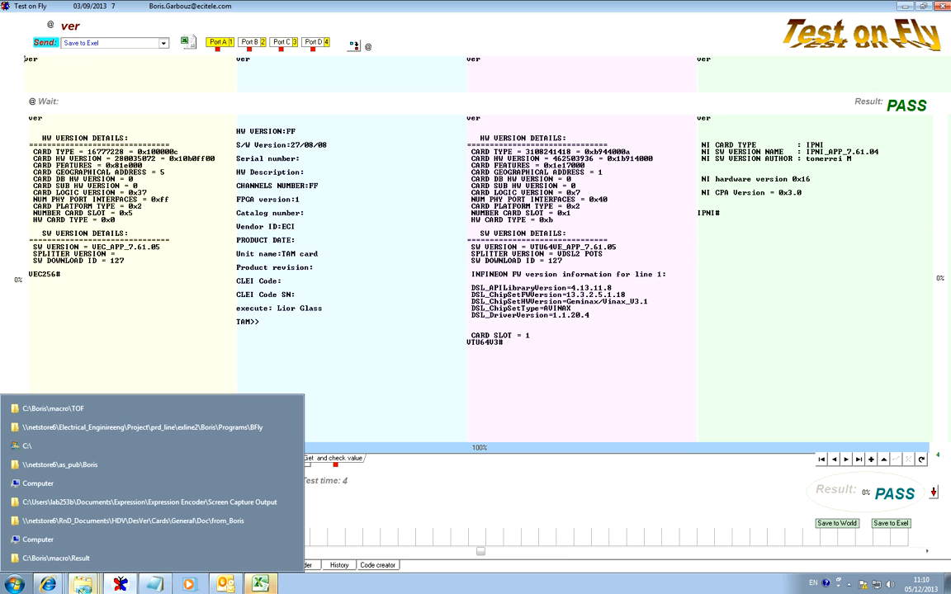
left_click(56, 558)
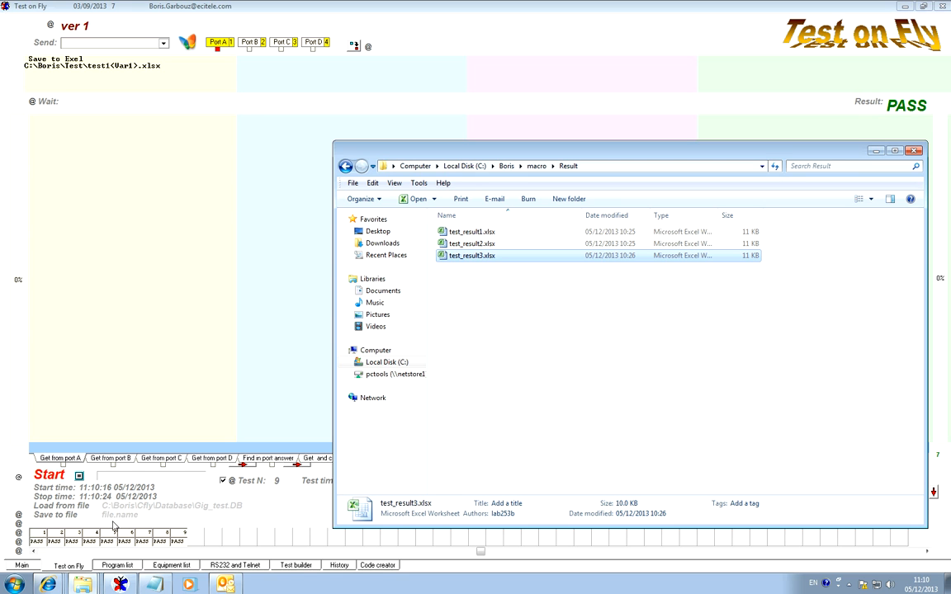
Copy the export folder path from test 9's command and open that Test folder in the file explorer.
right_click(83, 587)
left_click(117, 356)
left_click_drag(84, 65, 9, 59)
key("ctrl+c")
right_click(82, 584)
left_click(142, 463)
left_click(520, 166)
left_click(578, 166)
left_click(584, 167)
key("ctrl+v")
key("Return")
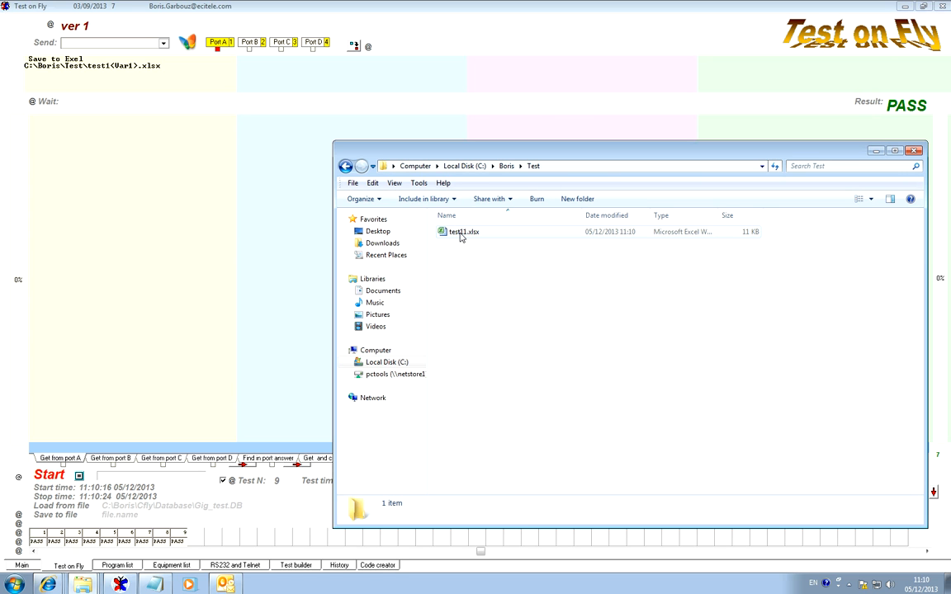
Send test 9's Save to Exel command again and check the Test folder for the exported workbook.
left_click(43, 43)
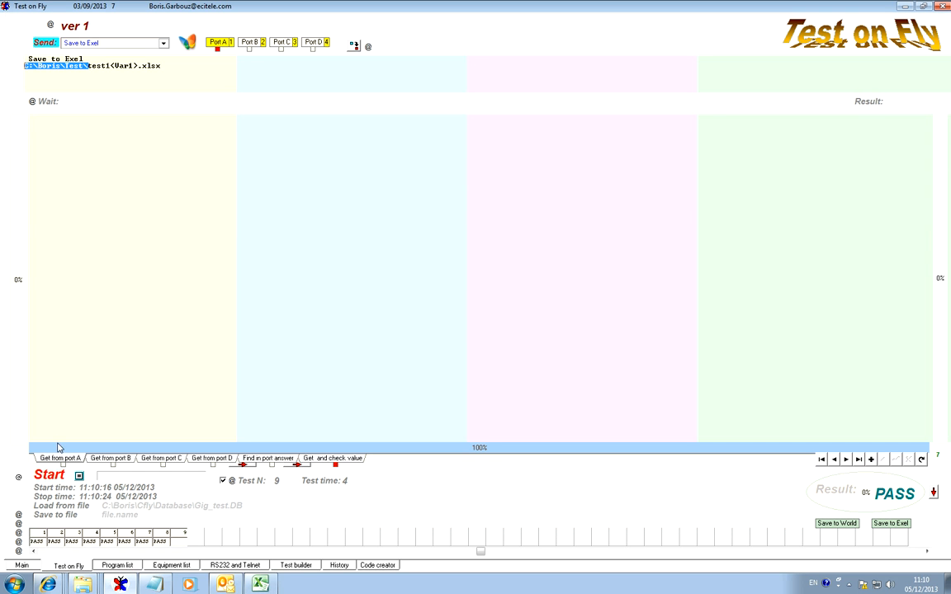
right_click(82, 584)
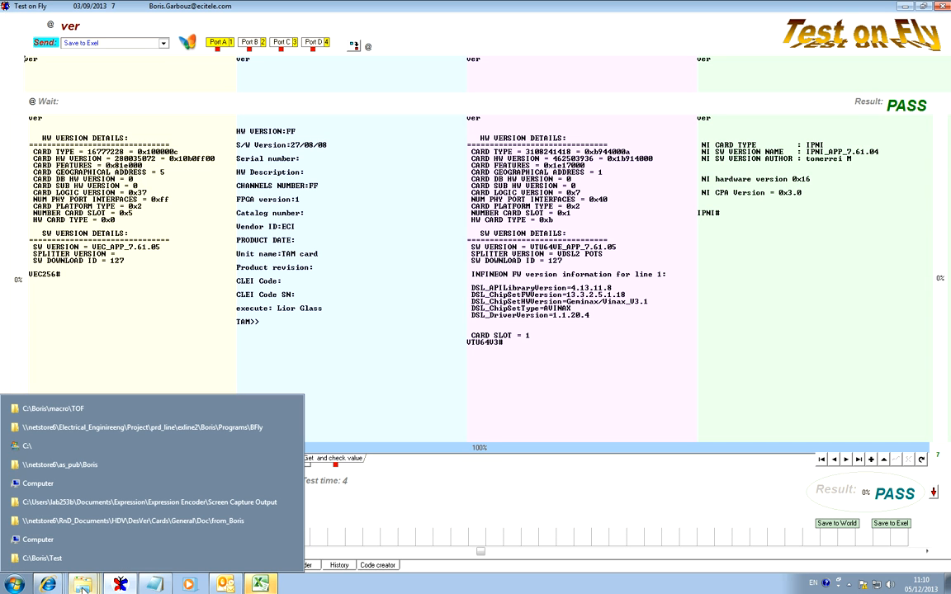
left_click(49, 558)
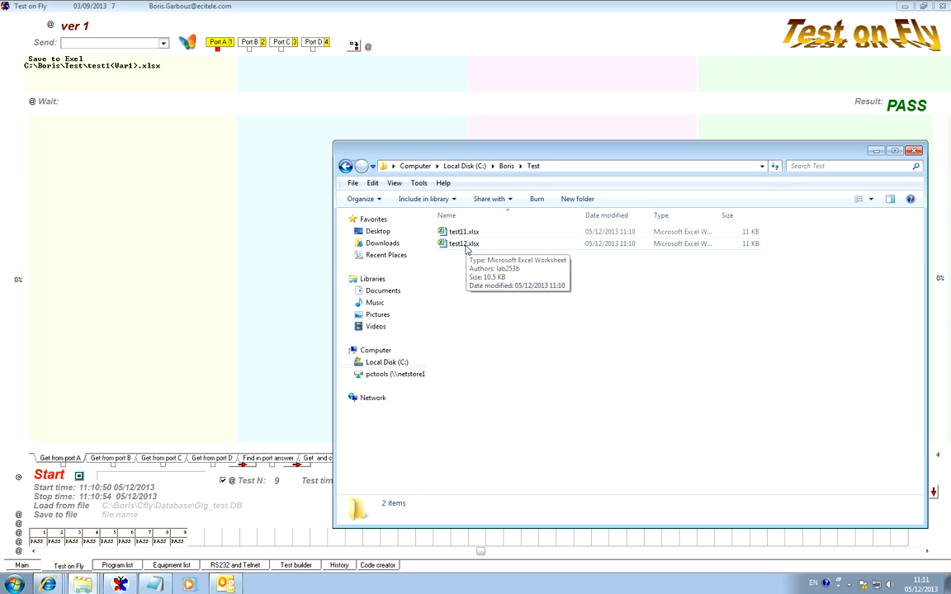
Choose the Goto test 2 command as what test 10 sends on port A.
left_click(71, 173)
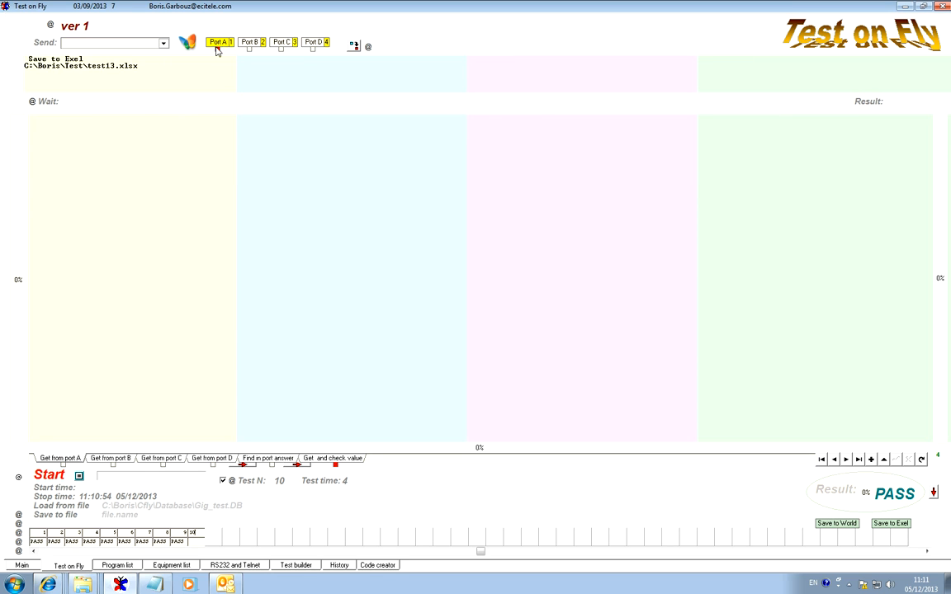
left_click(163, 43)
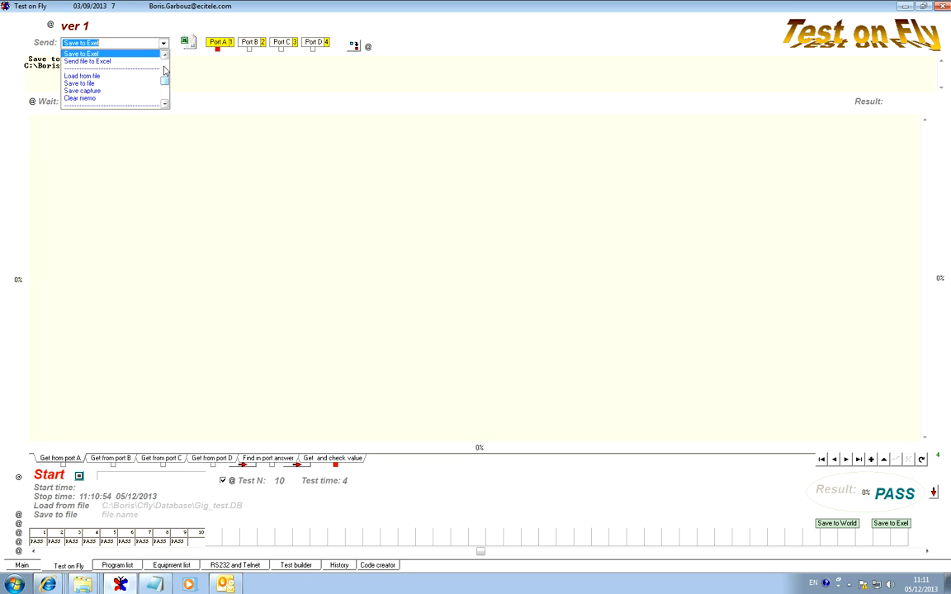
left_click_drag(167, 83, 165, 94)
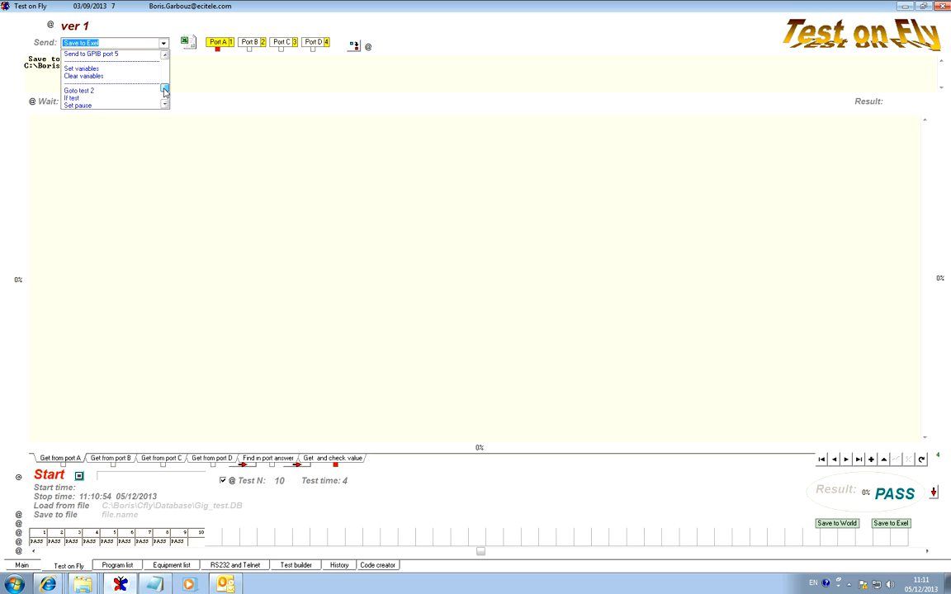
left_click(107, 89)
left_click(130, 76)
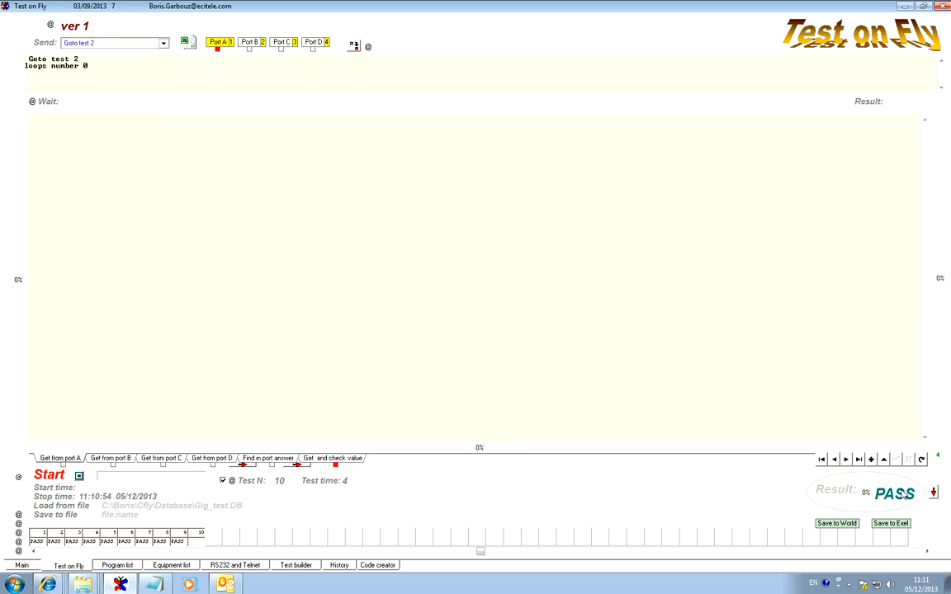
double_click(289, 69)
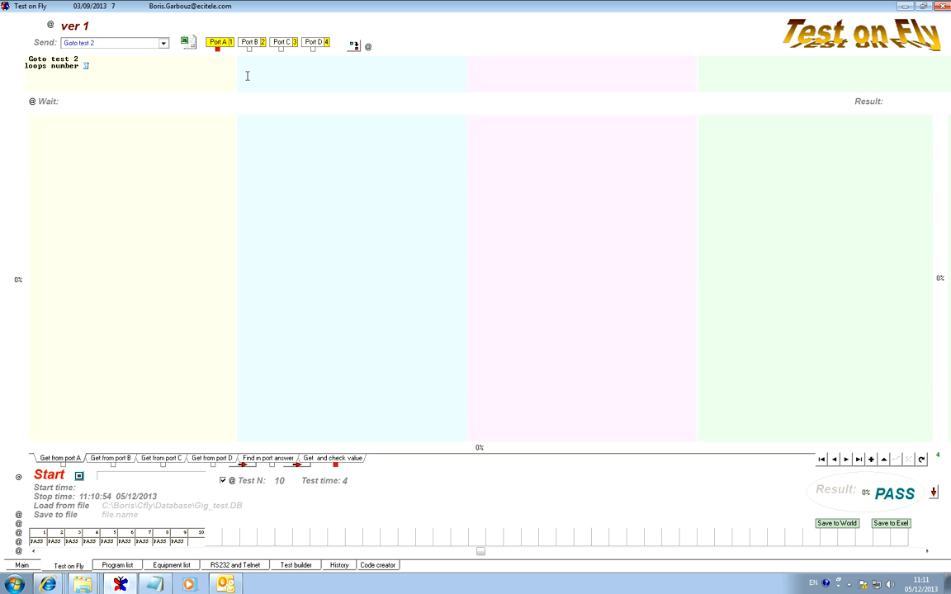
Set the loops number of test 10's Goto test 2 command to 3.
left_click(834, 460)
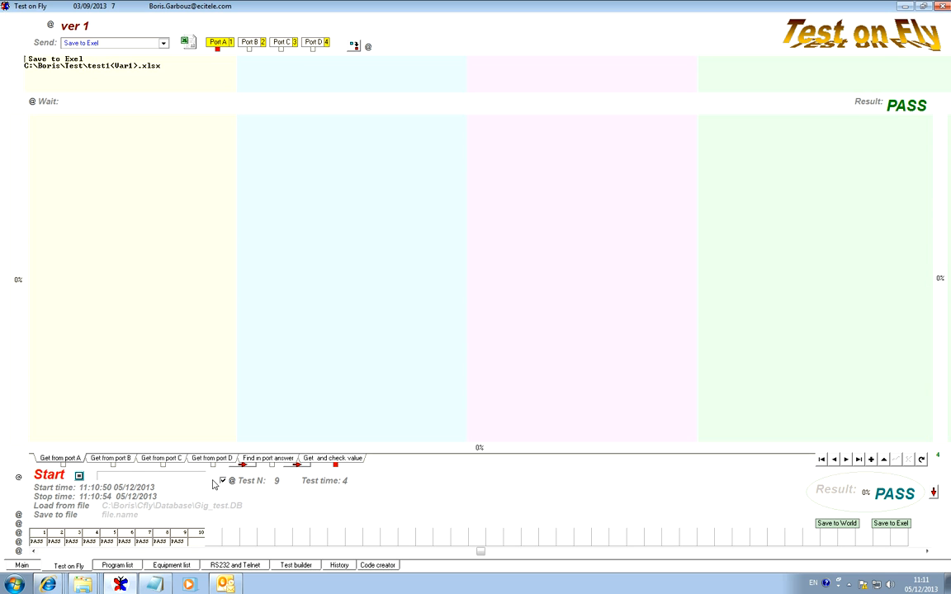
left_click(201, 535)
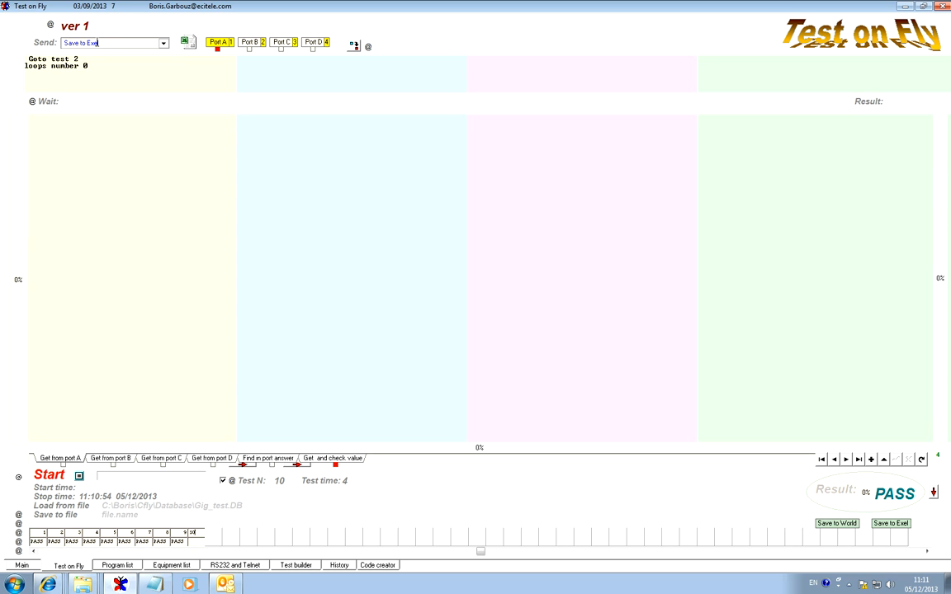
left_click(87, 62)
double_click(92, 65)
type("3")
Delete test11.xlsx and test12.xlsx from the Test folder.
right_click(82, 584)
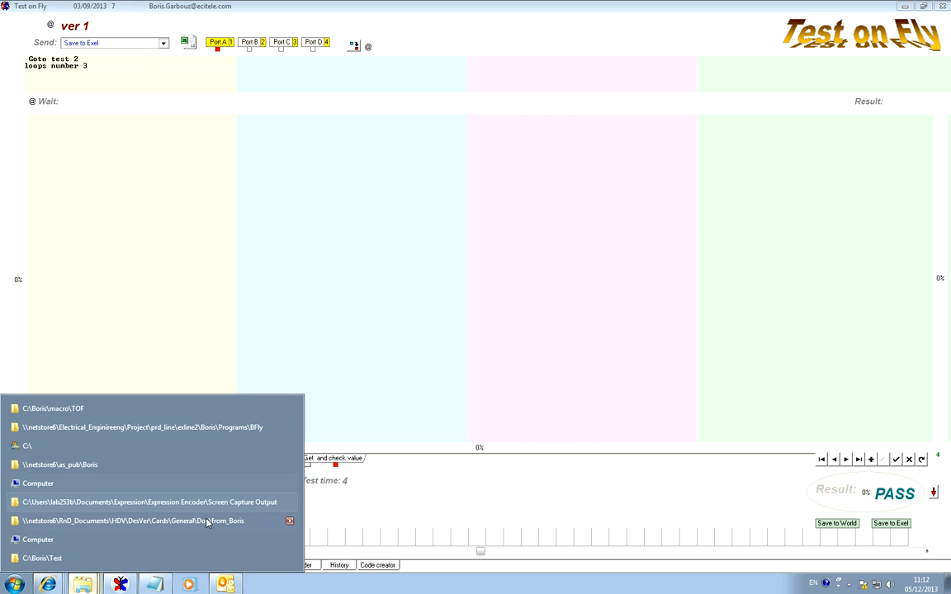
left_click(50, 559)
left_click_drag(429, 249, 437, 227)
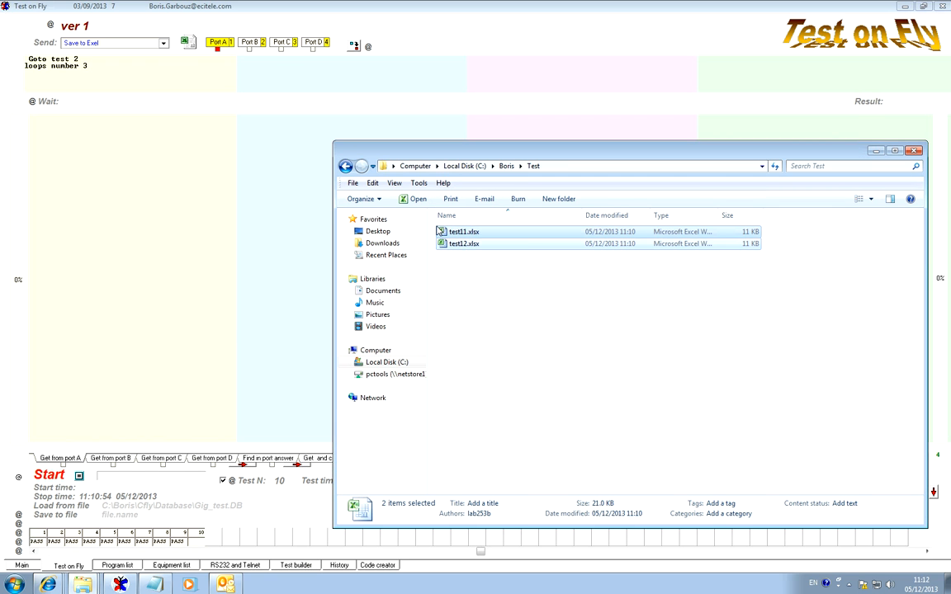
key("Delete")
left_click(518, 299)
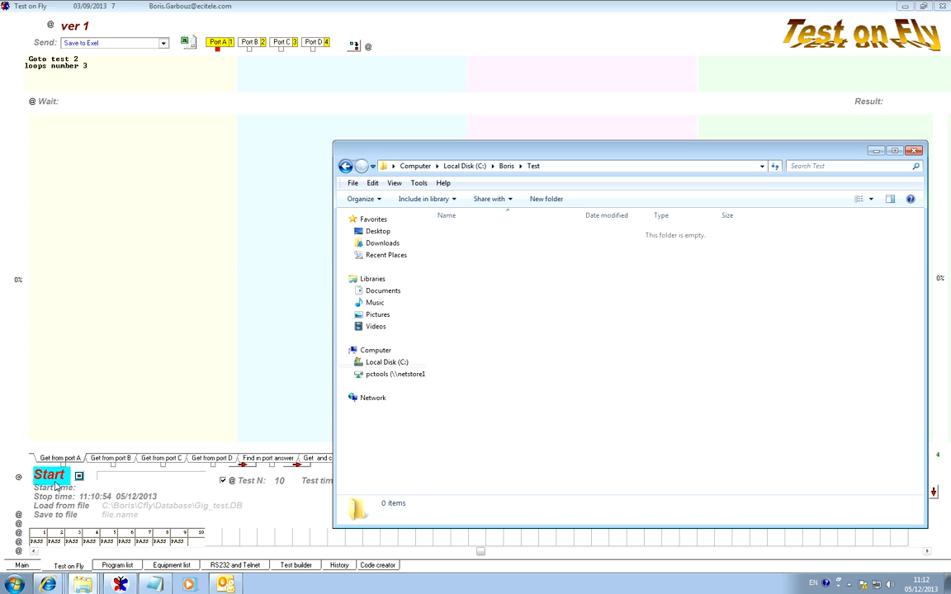
Start the test run, then shrink the Test folder window and move it clear of the port A answers.
right_click(82, 585)
left_click(62, 557)
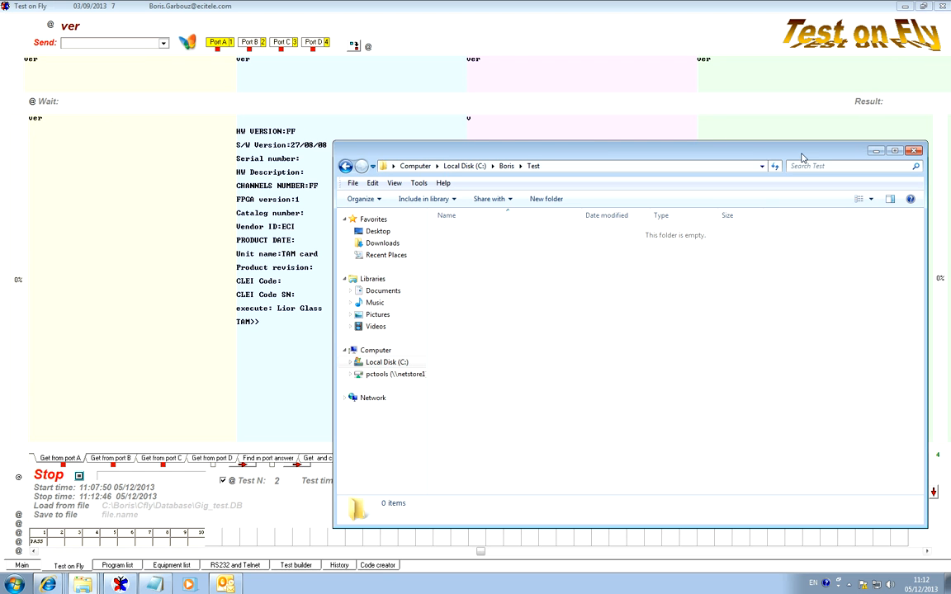
left_click_drag(924, 524, 756, 363)
left_click_drag(494, 178, 626, 301)
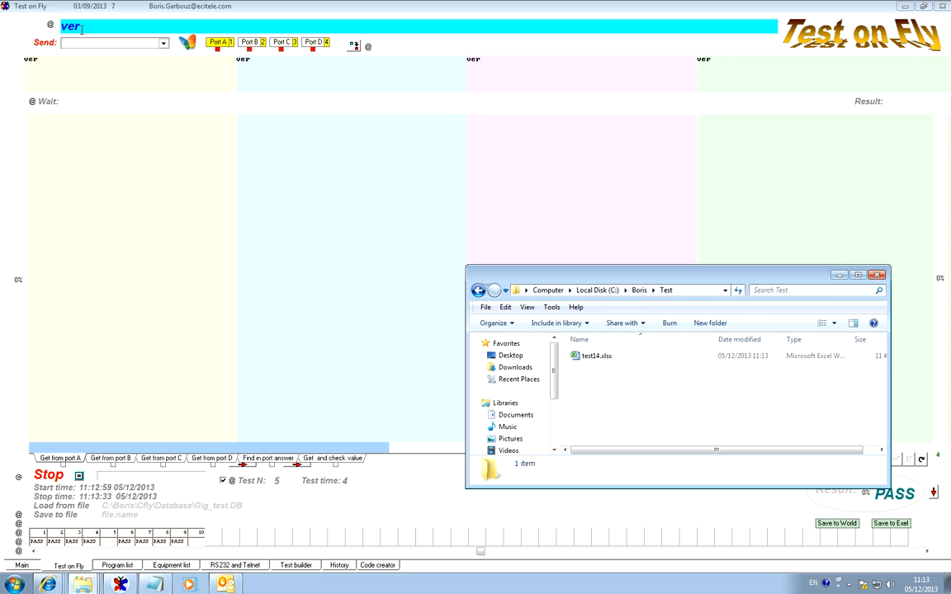
Check the running test's port answers and bring the Test folder window back to the front.
left_click(56, 27)
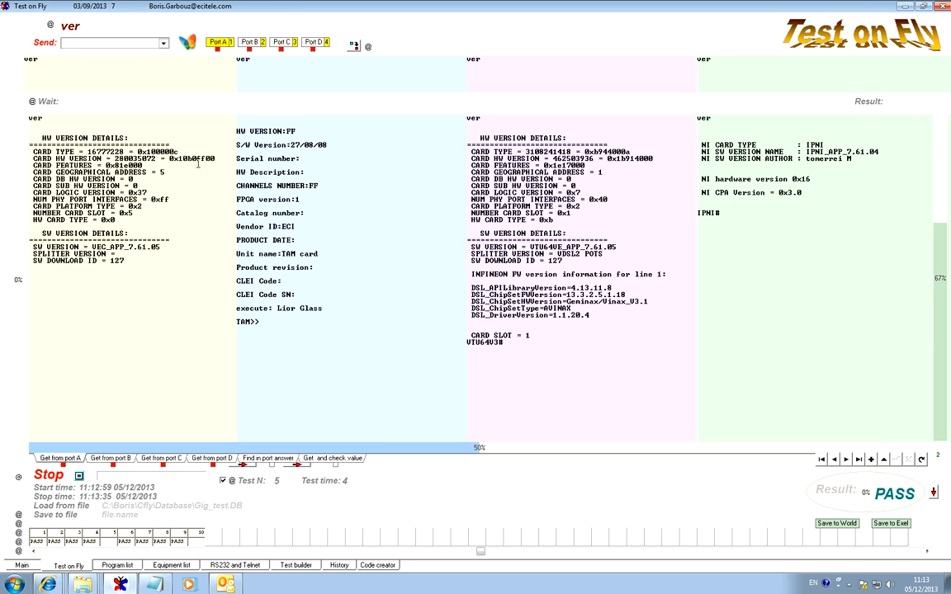
left_click(153, 584)
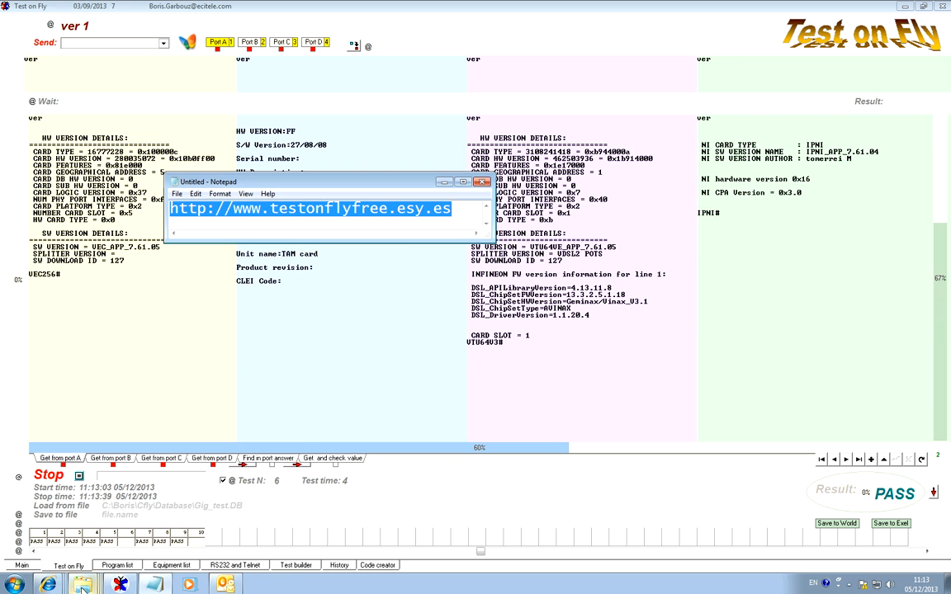
right_click(83, 584)
left_click(46, 556)
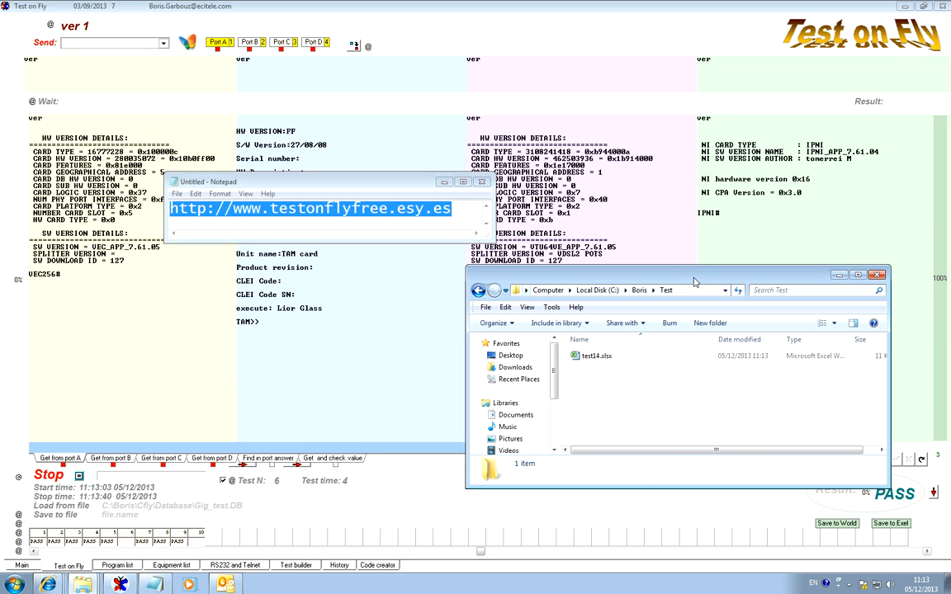
Open test14.xlsx from the Test folder, examine its ver sheet in a smaller Excel window, and close the workbook.
left_click(598, 360)
double_click(598, 360)
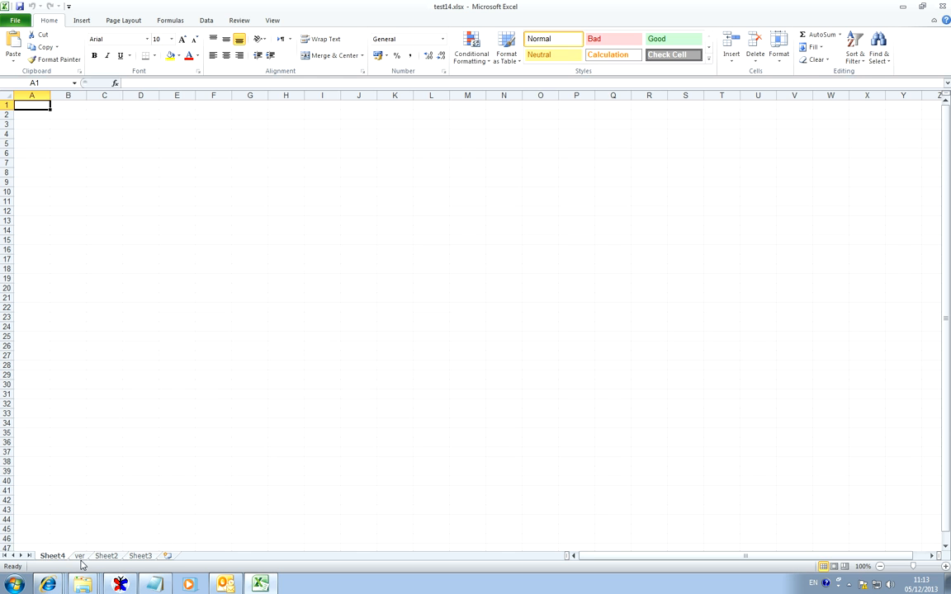
left_click(80, 557)
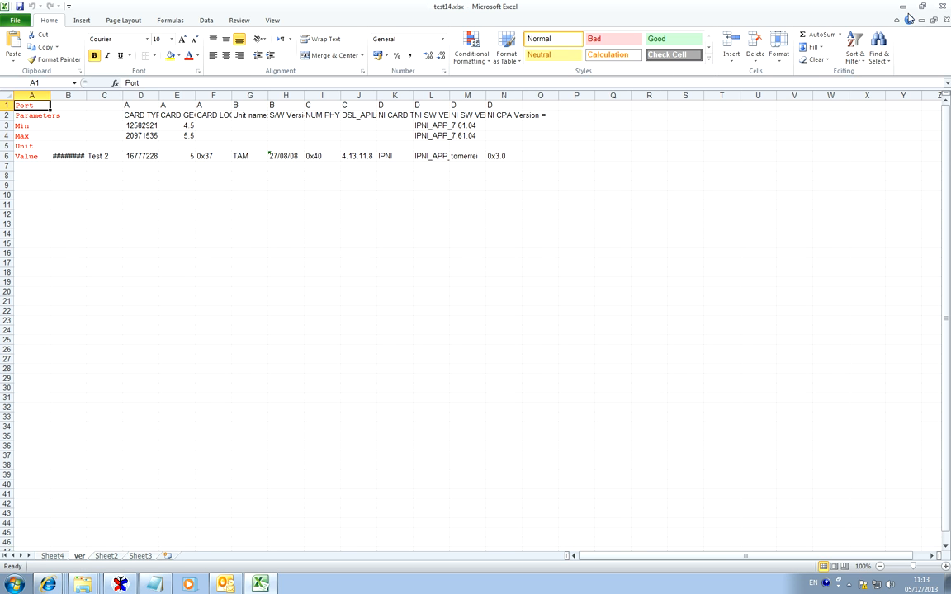
double_click(829, 8)
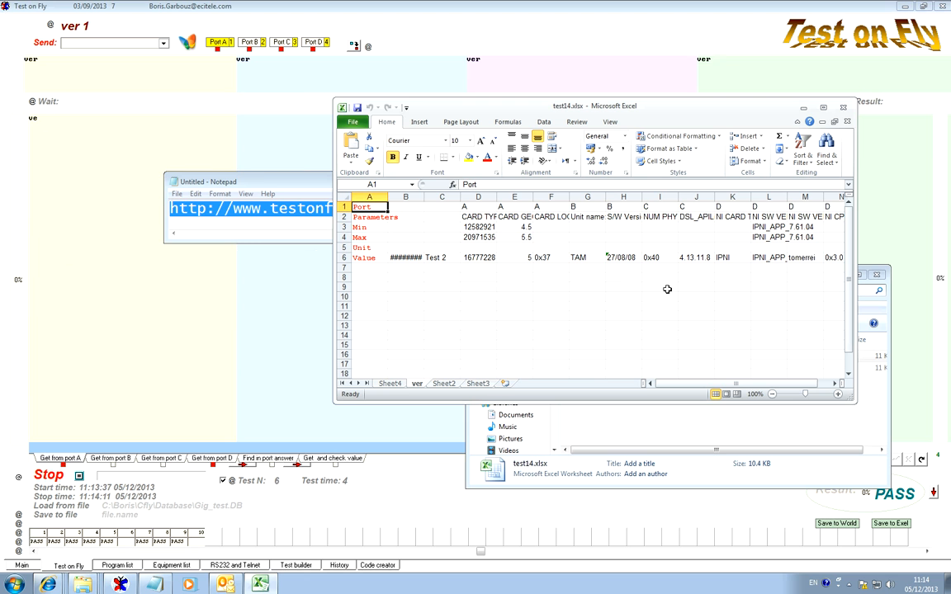
left_click(842, 108)
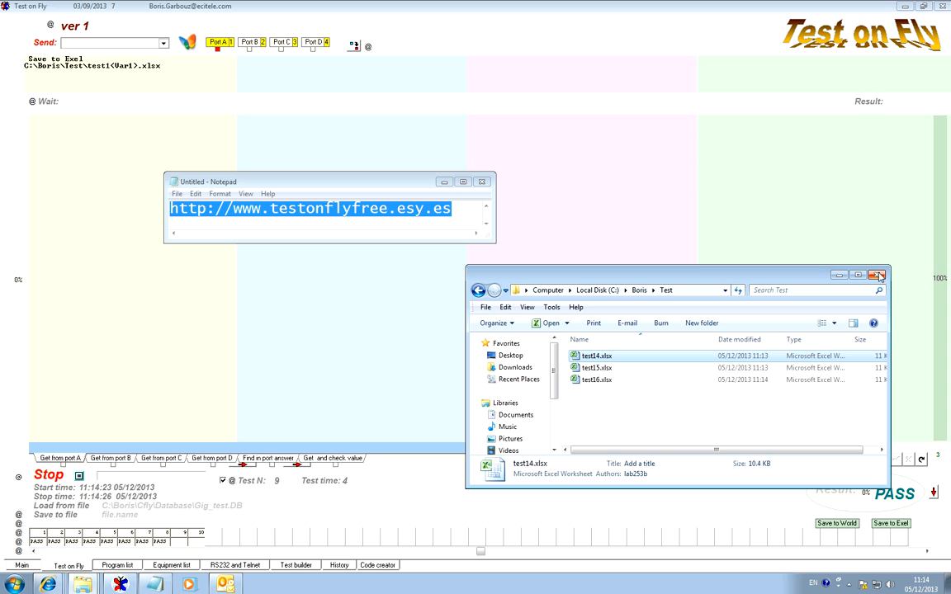
Minimize Notepad and compare the loop reported in test 10's port A answer with its set loops number.
left_click(444, 181)
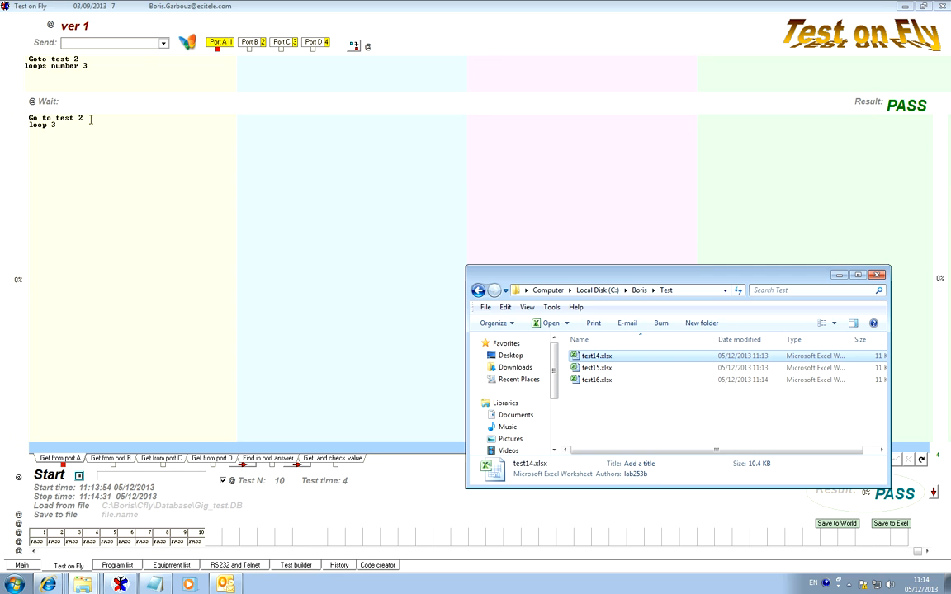
left_click_drag(91, 120, 29, 120)
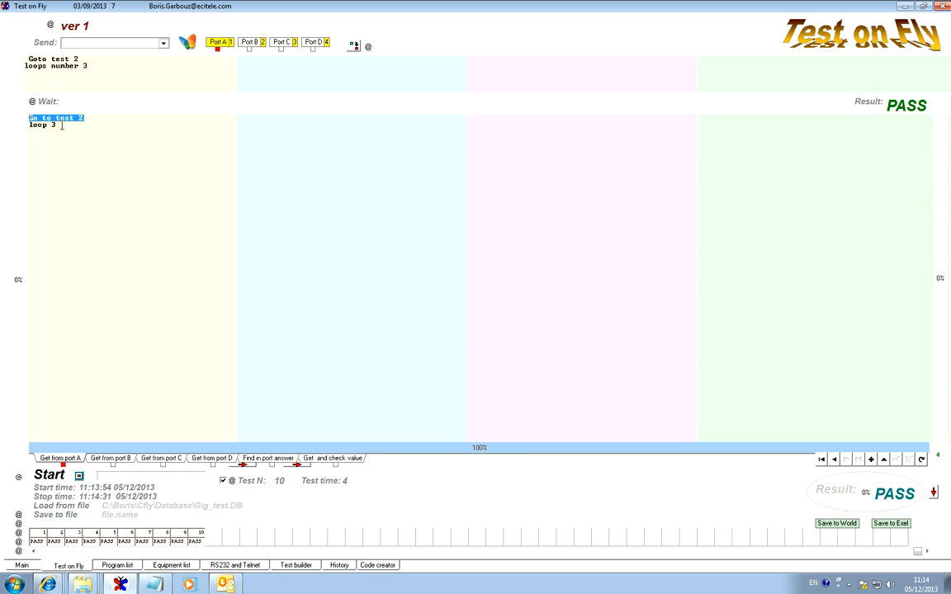
left_click_drag(62, 125, 24, 126)
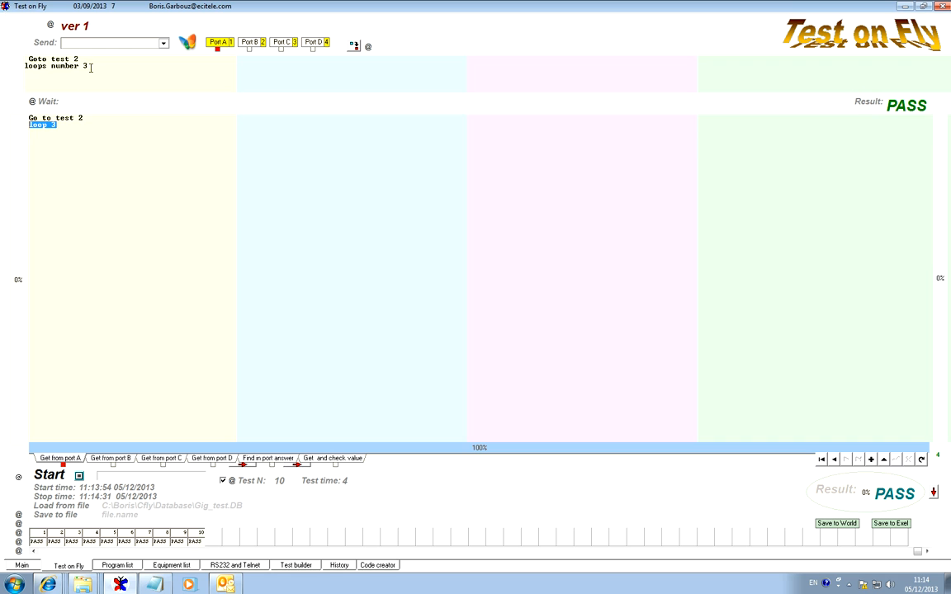
left_click_drag(91, 67, 25, 66)
left_click_drag(58, 126, 21, 130)
Open test16.xlsx from the Test folder and examine its ver sheet in a slightly wider Excel window.
right_click(82, 583)
left_click(123, 558)
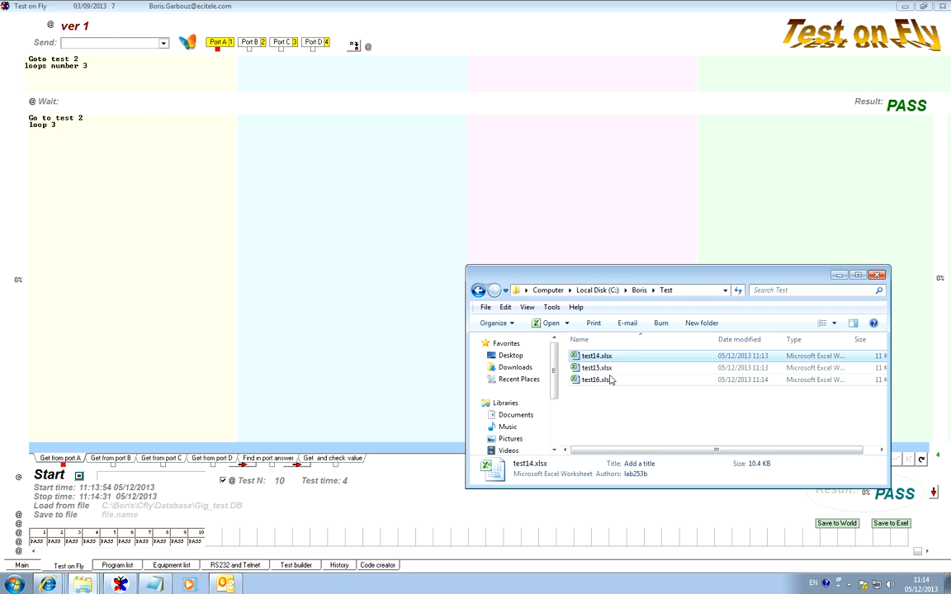
double_click(608, 379)
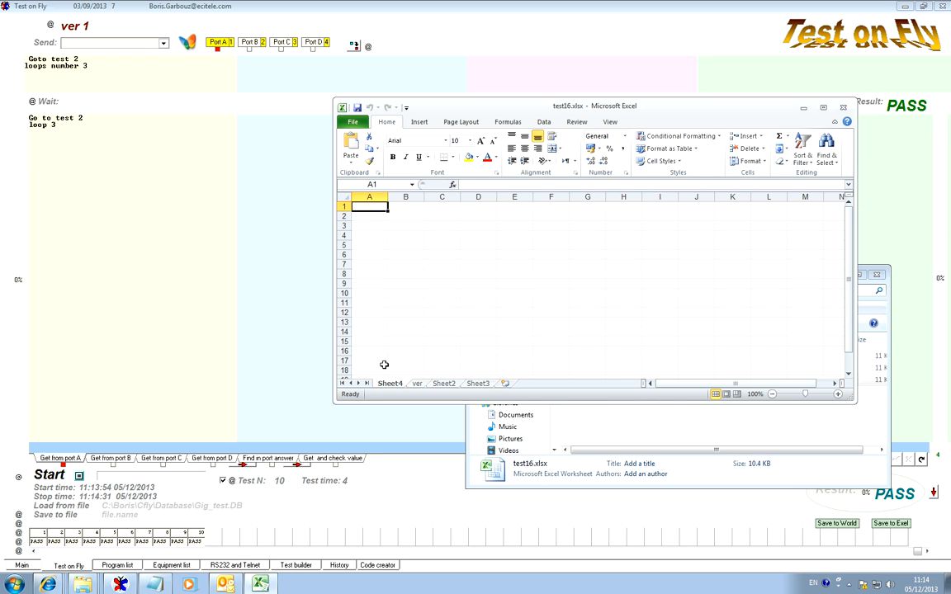
left_click(418, 384)
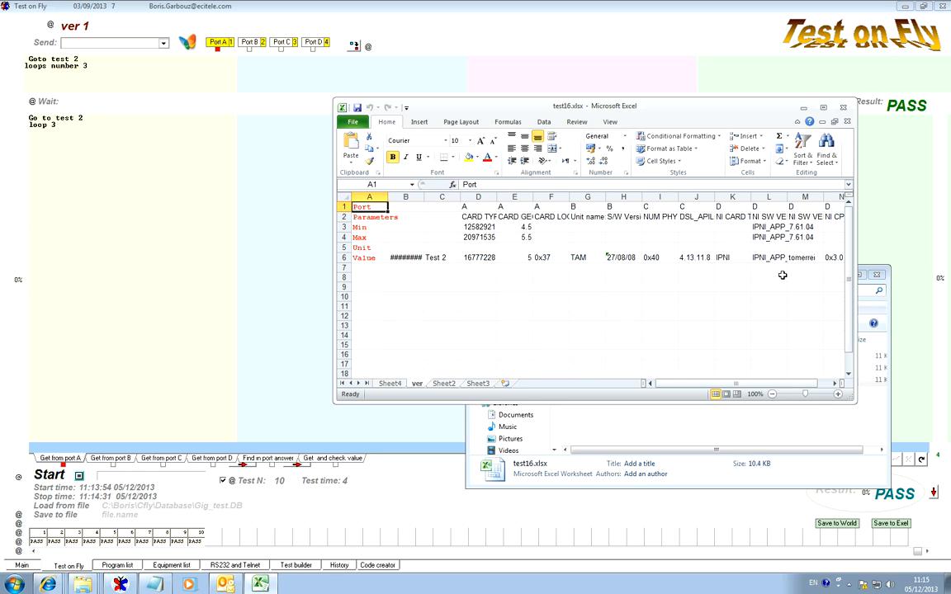
left_click_drag(851, 276, 872, 276)
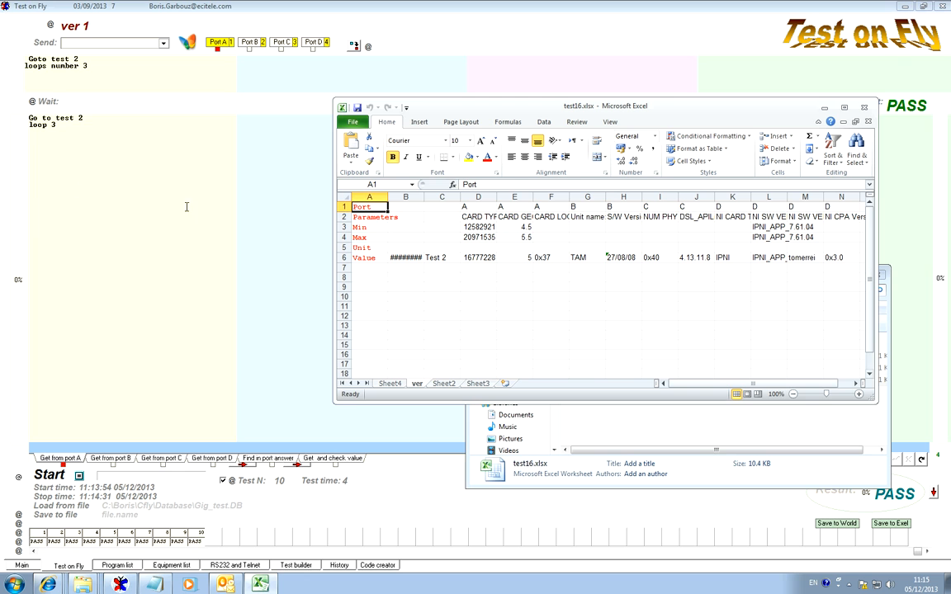
Switch to Test on Fly and review the recorded tests from test 9 back to test 3.
left_click(179, 535)
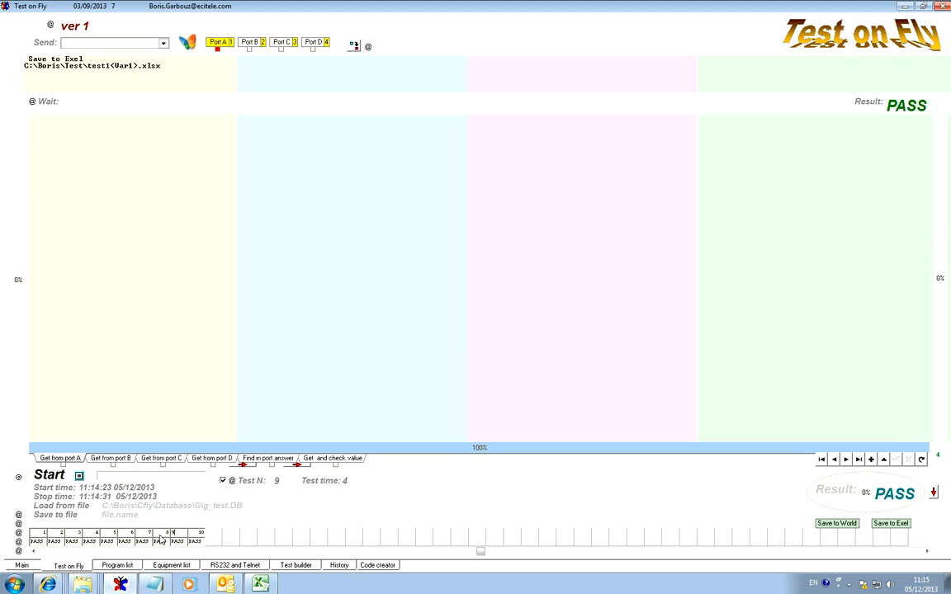
left_click(160, 535)
left_click(145, 536)
left_click(109, 534)
left_click(72, 534)
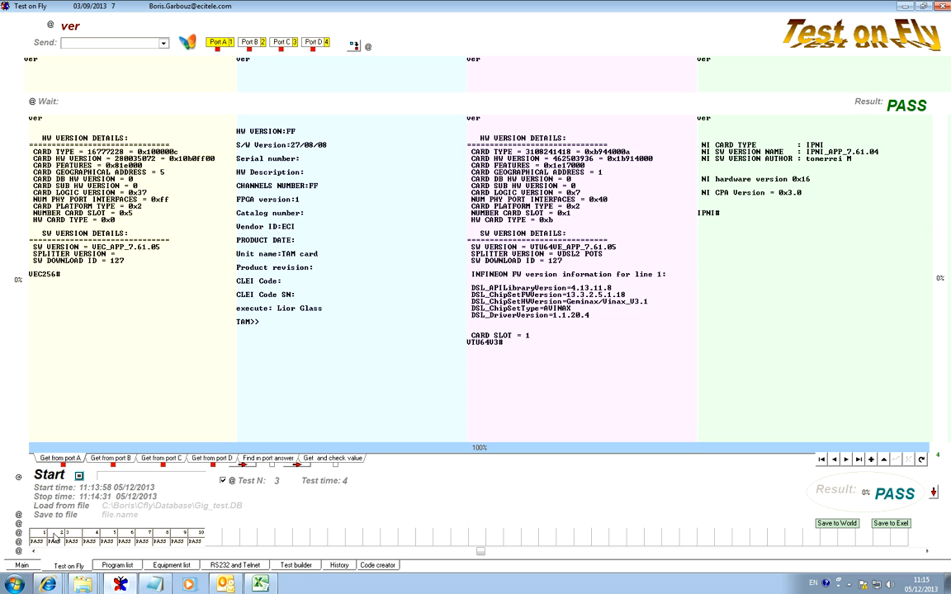
Bring test16.xlsx back to compare its ver sheet with test 3's port answers, and minimize the workbook.
left_click(260, 583)
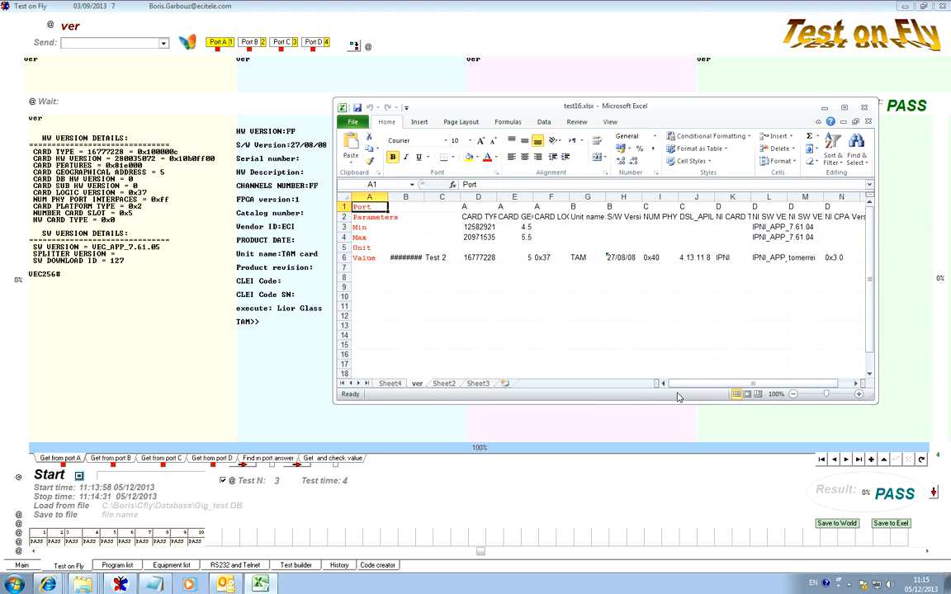
scroll(784, 319, "down", 1)
left_click_drag(783, 381, 701, 386)
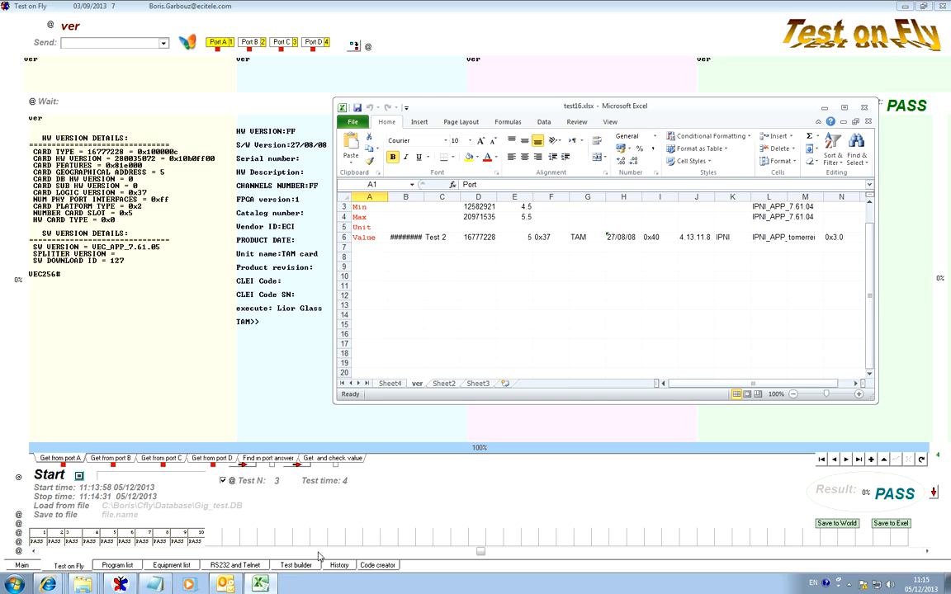
left_click(260, 584)
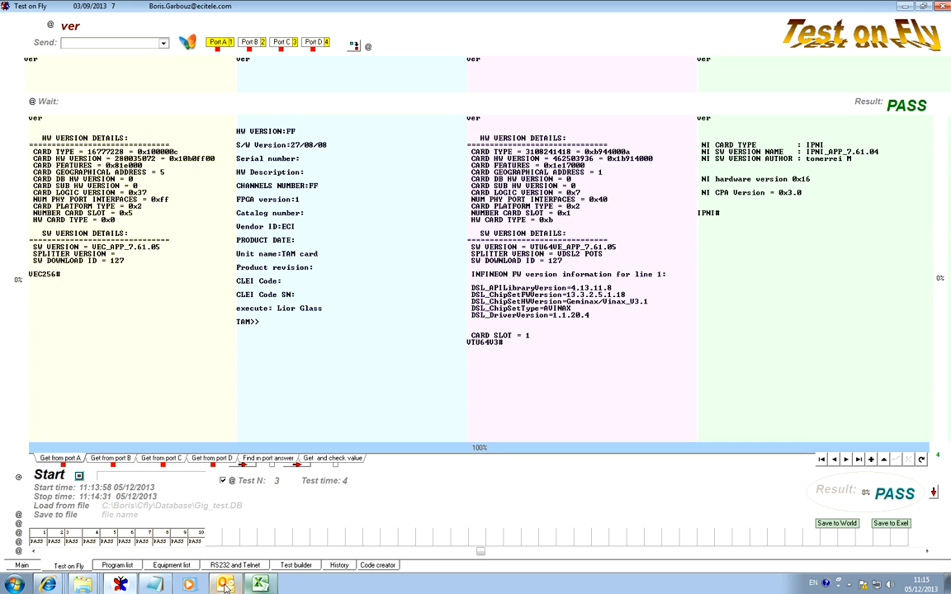
Open test14.xlsx from the Test folder, examine its ver sheet, and close both workbooks and the folder window.
right_click(82, 586)
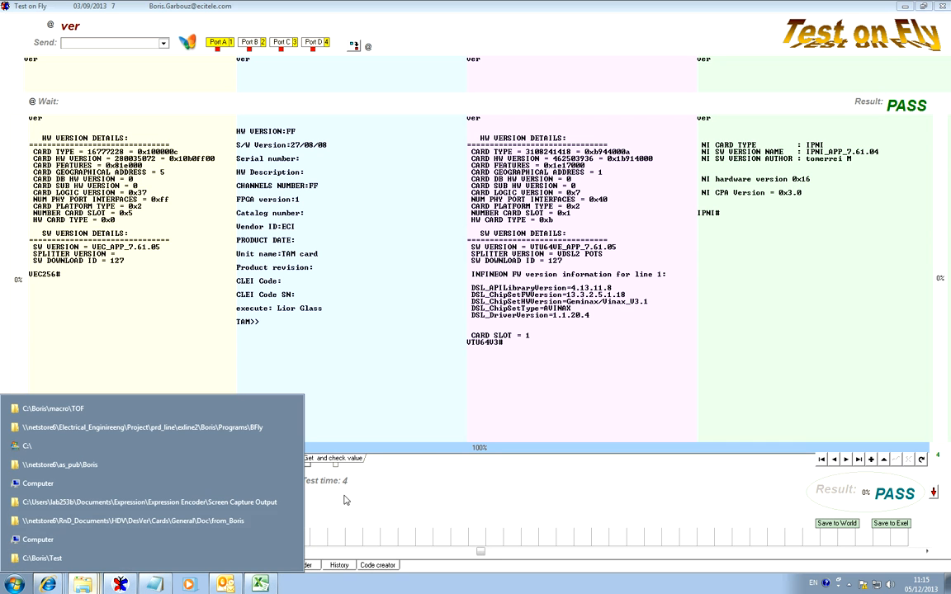
left_click(66, 505)
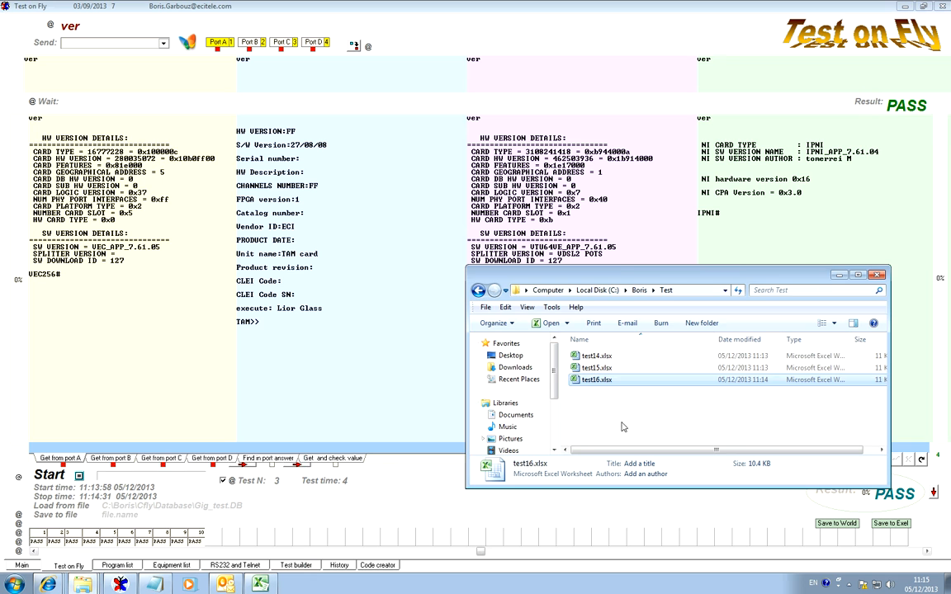
double_click(627, 357)
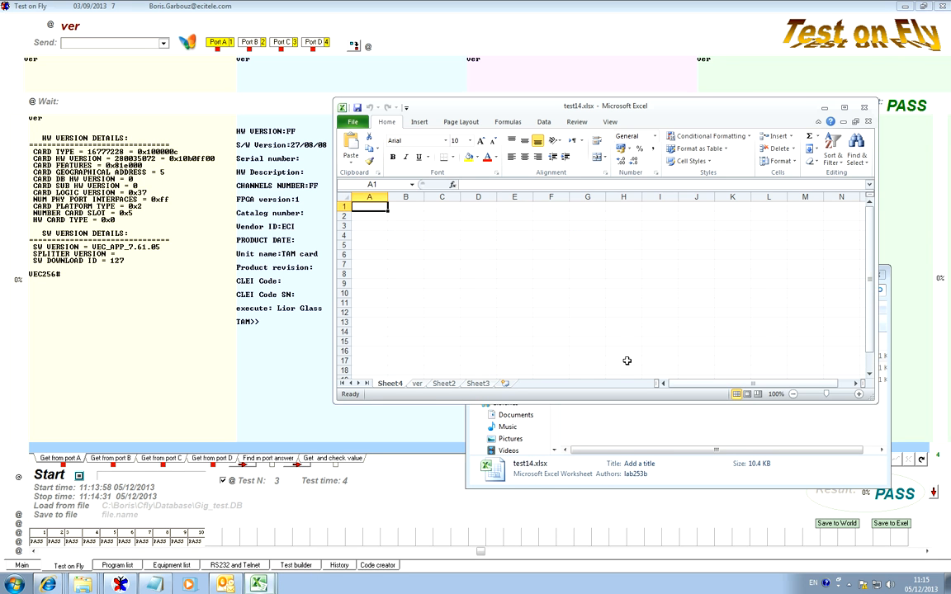
left_click(417, 384)
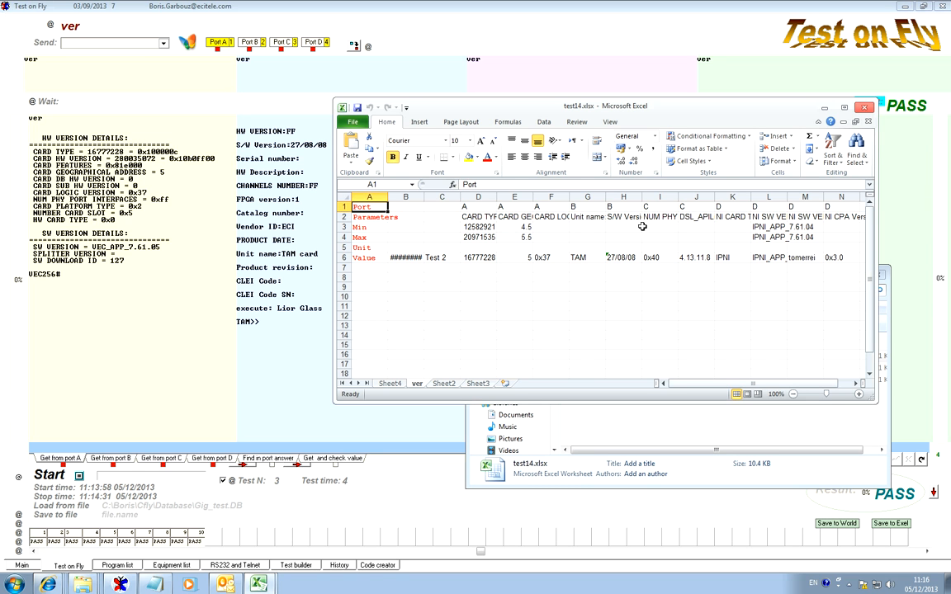
left_click_drag(577, 257, 777, 257)
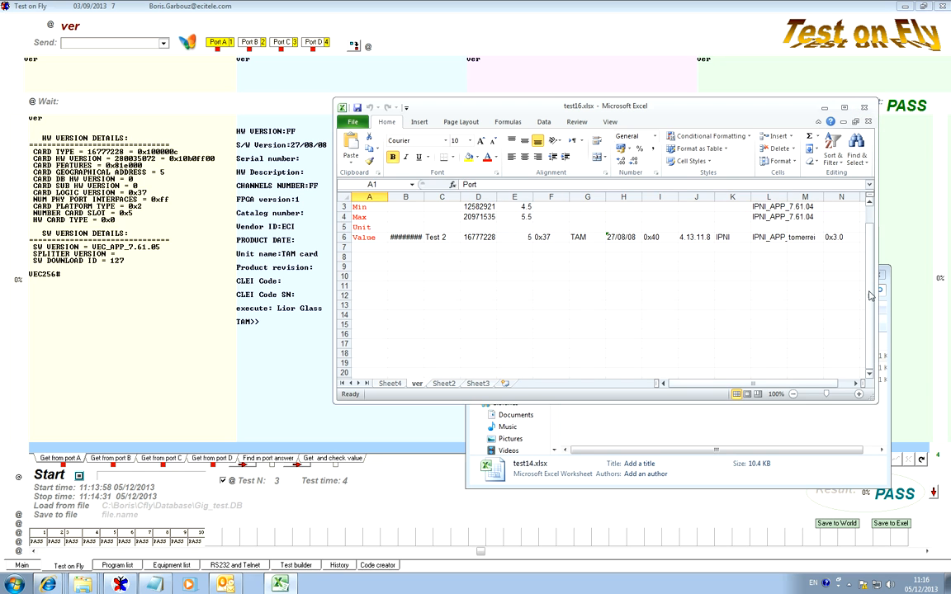
left_click(863, 107)
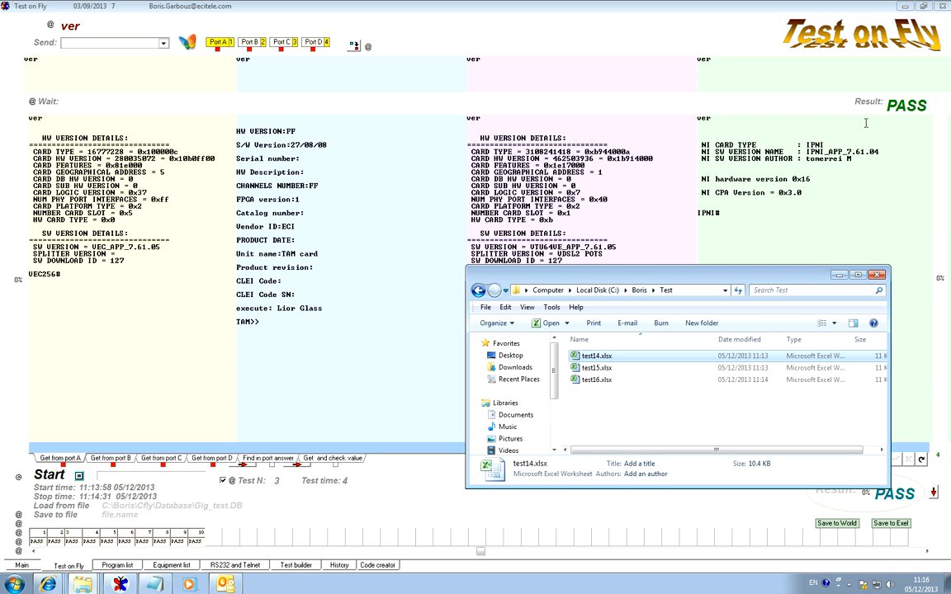
left_click(877, 275)
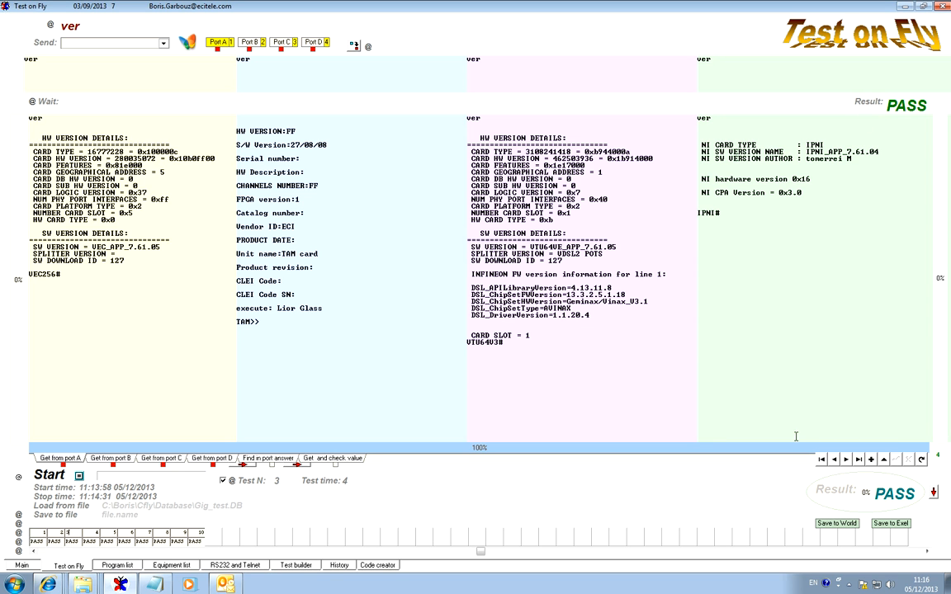
Export the test results to an Excel workbook in the Test folder and view its ver sheet.
left_click(889, 523)
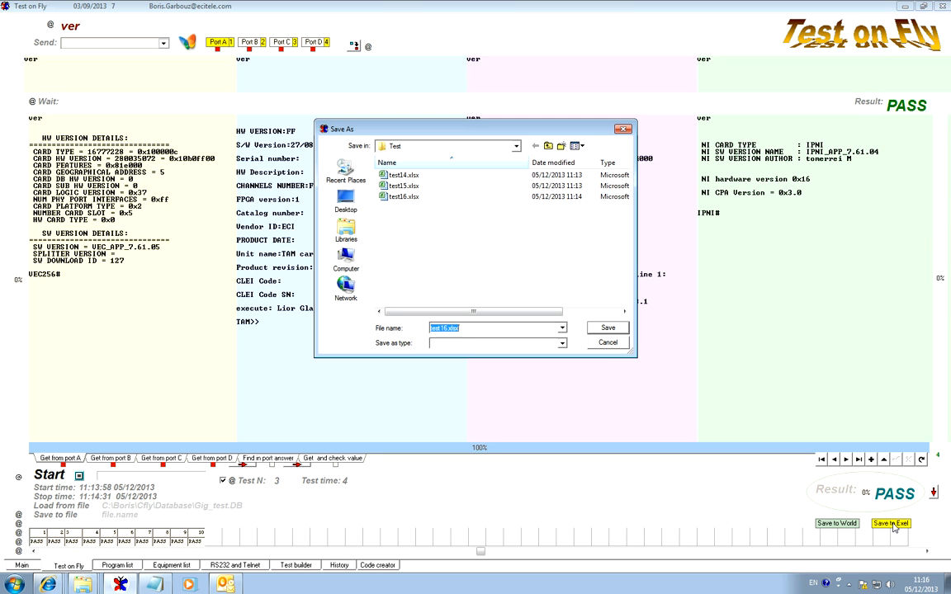
left_click(444, 329)
left_click(605, 329)
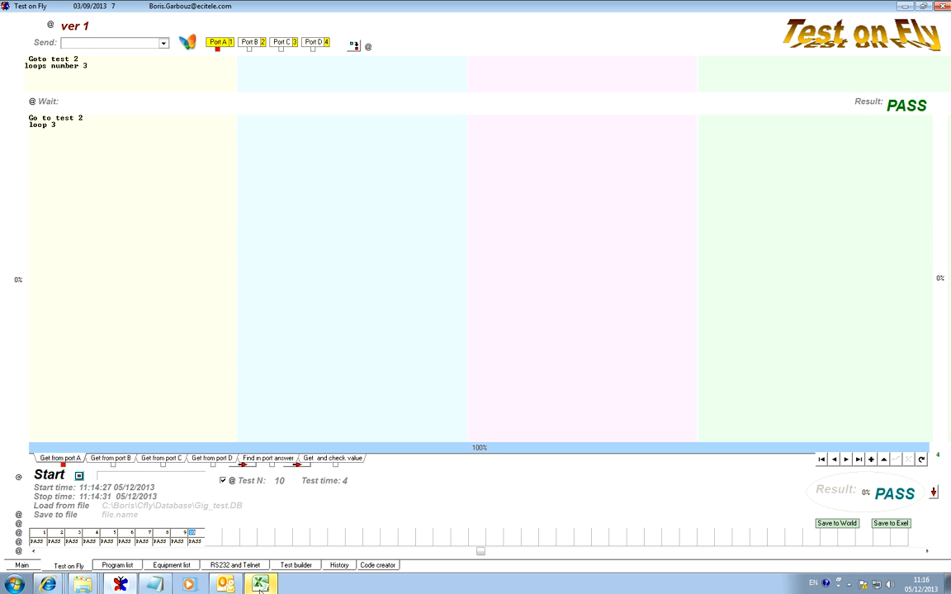
left_click(260, 584)
left_click(417, 384)
Step through the recorded tests in Test on Fly up to test 10.
left_click(834, 462)
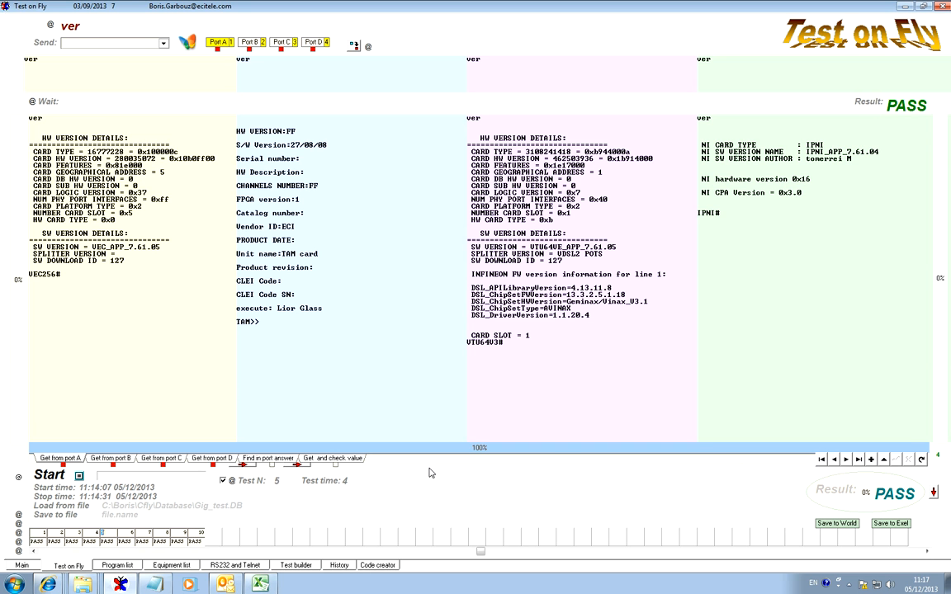
left_click(846, 461)
left_click(846, 462)
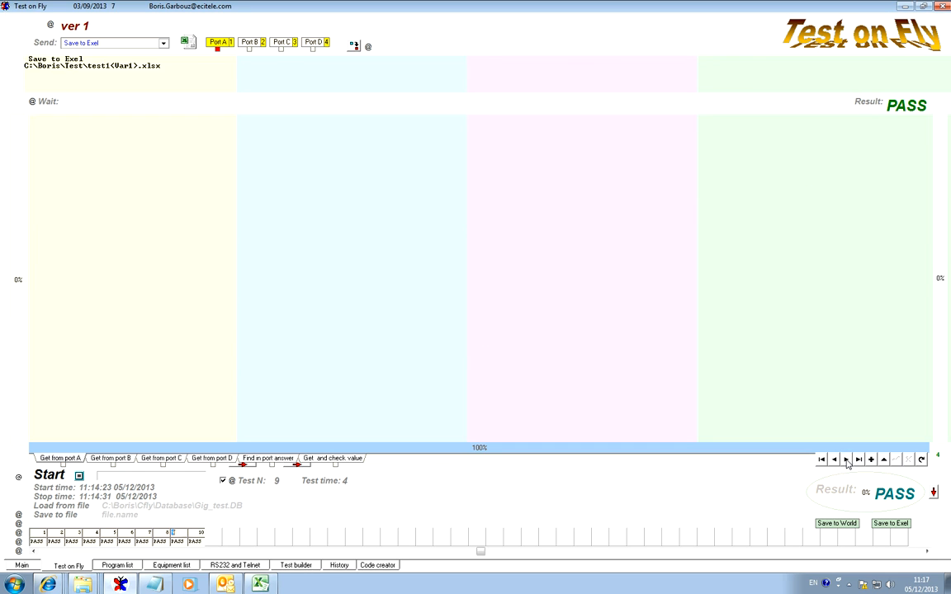
Examine the Get and check value tables of tests 1, 2 and 3, finishing on test 2.
left_click(343, 464)
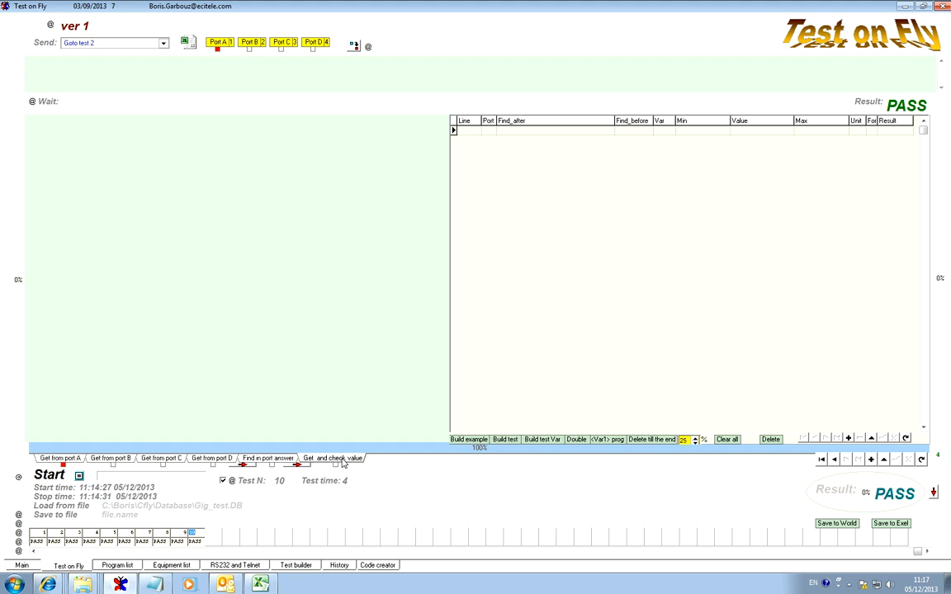
left_click(37, 540)
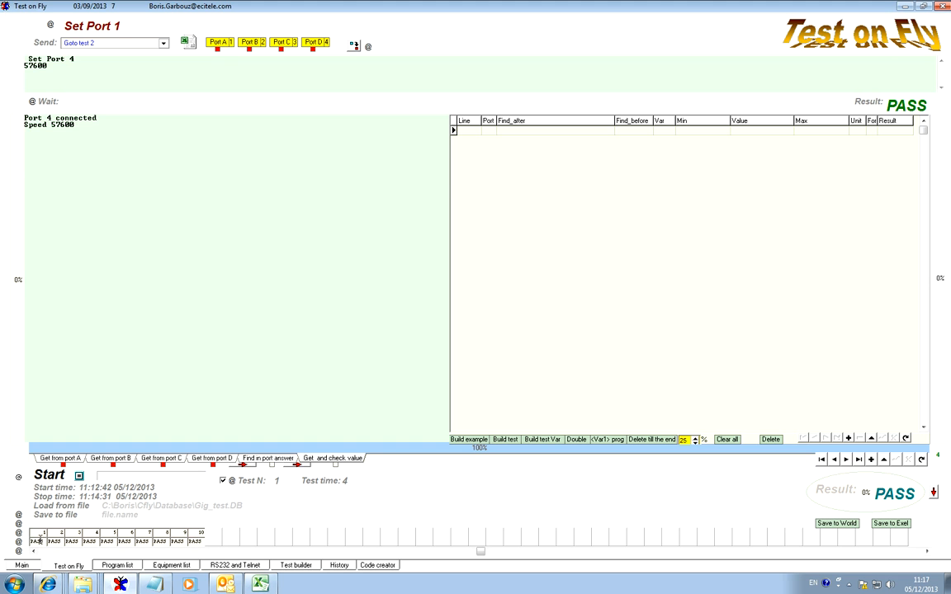
left_click(54, 540)
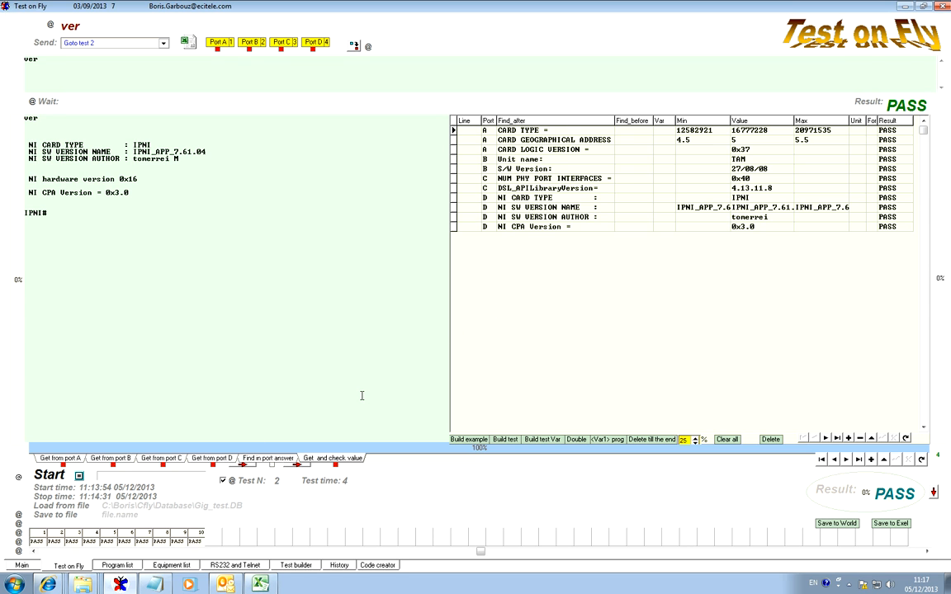
left_click(235, 525)
left_click_drag(437, 257, 769, 257)
left_click(55, 537)
left_click(73, 537)
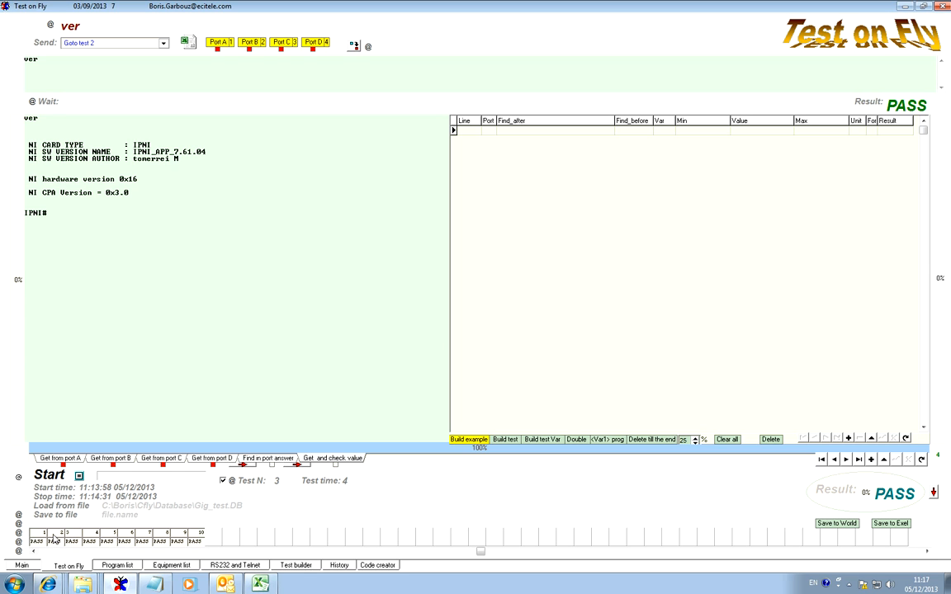
left_click(52, 536)
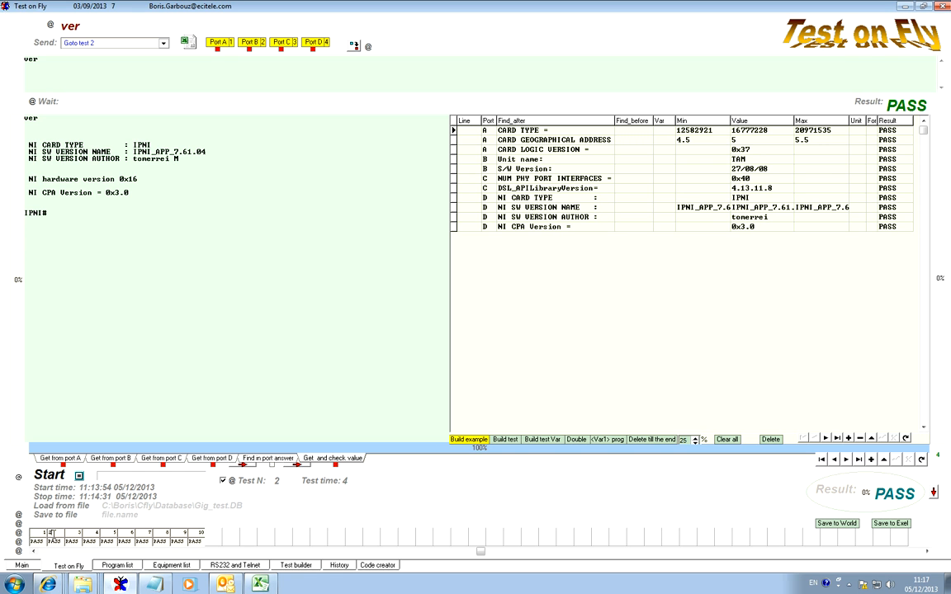
In Test builder, clear the buffer table and copy test 2 from the main test table into it.
left_click(295, 564)
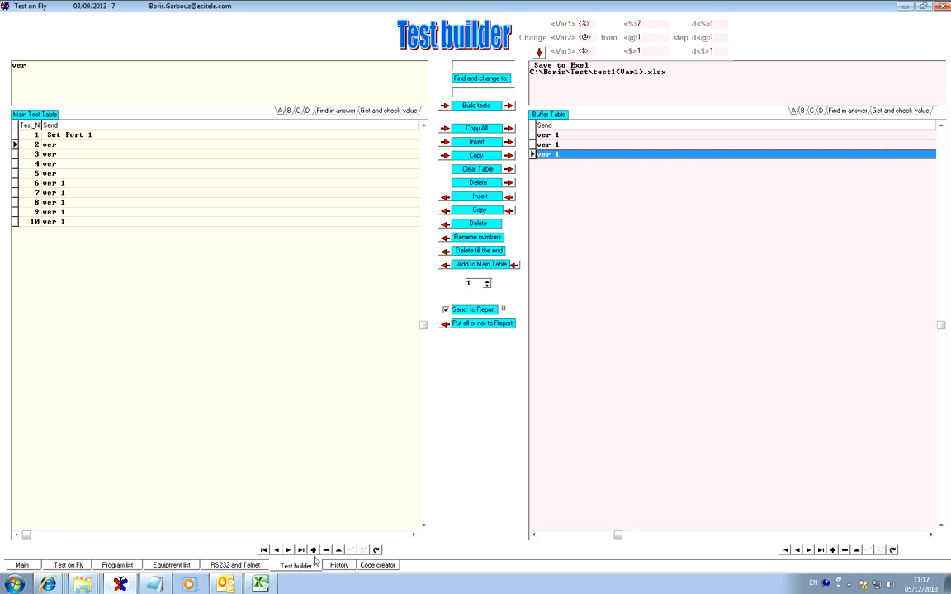
left_click(485, 170)
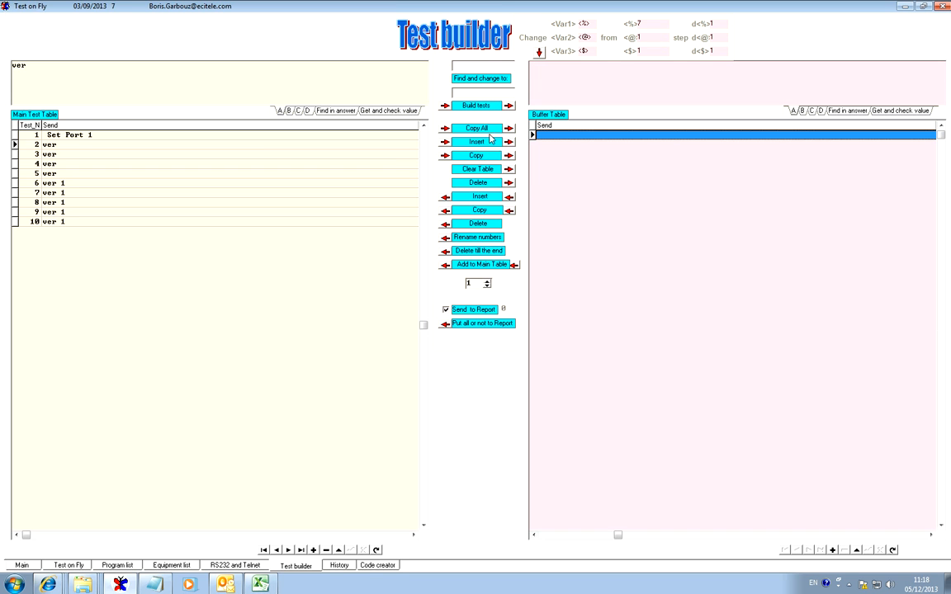
left_click(487, 157)
Set the number of copies to 3 and add the buffered ver test to the main test table.
left_click(469, 283)
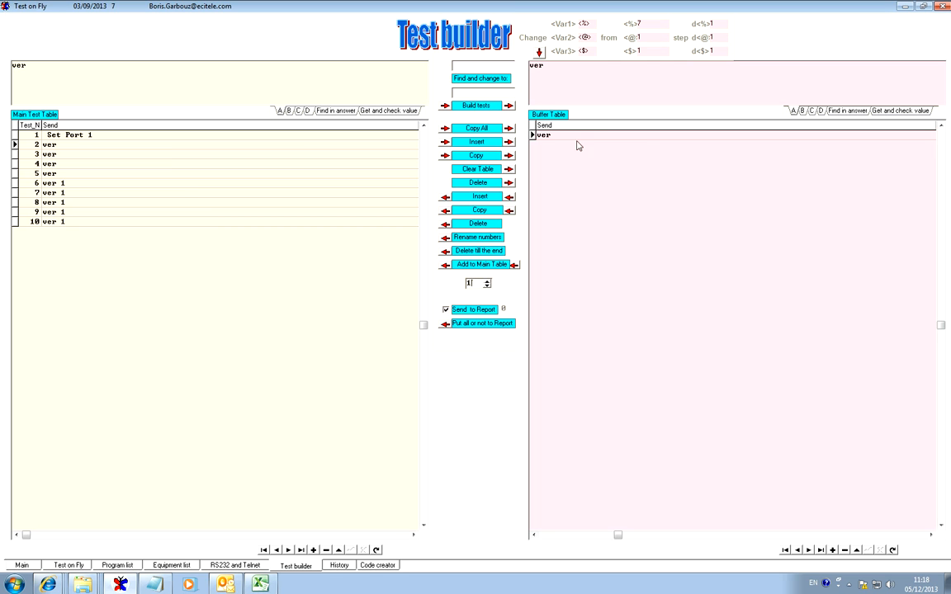
double_click(474, 283)
type("3")
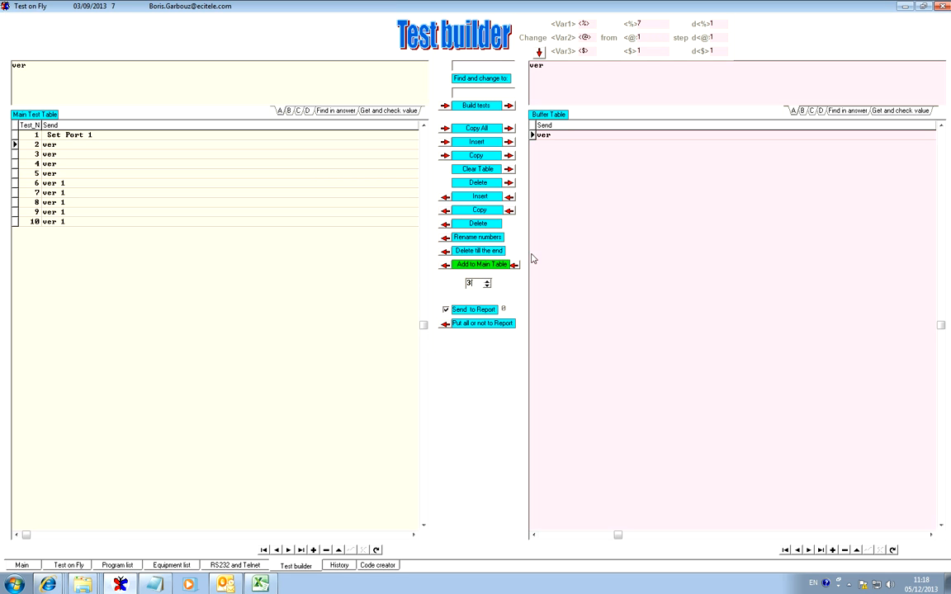
left_click(482, 264)
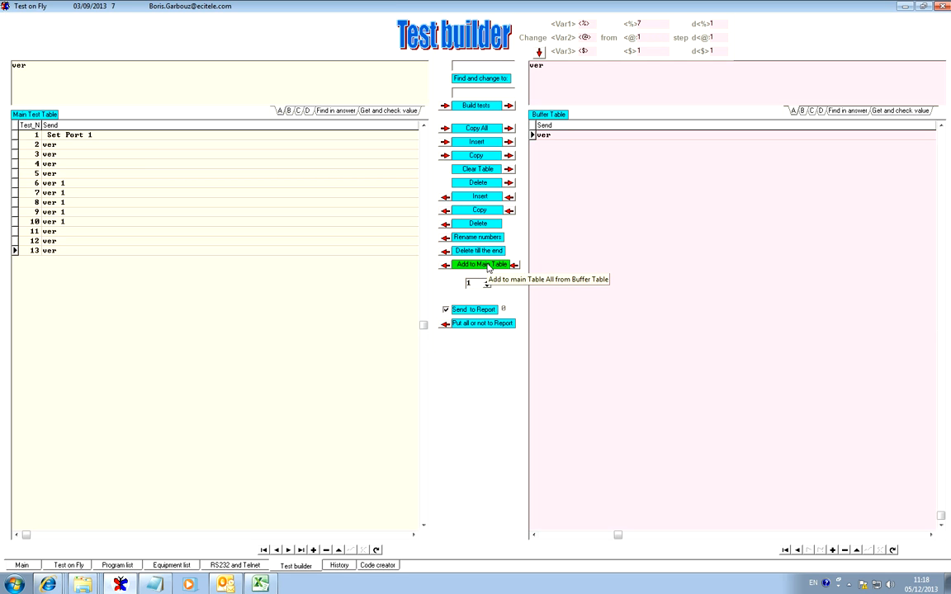
Rename the buffered test to ver1 and add three copies of it to the main test table.
left_click(558, 135)
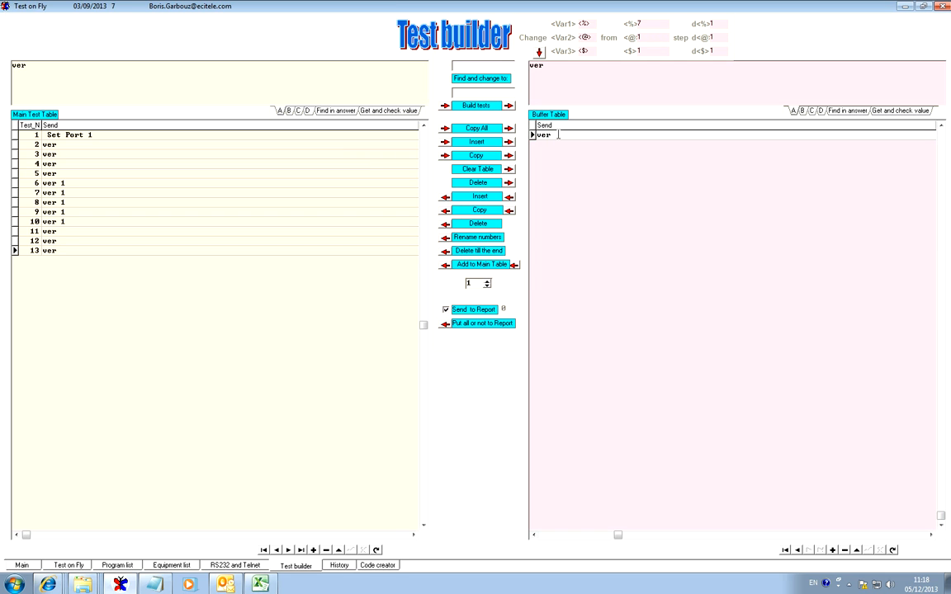
type("1")
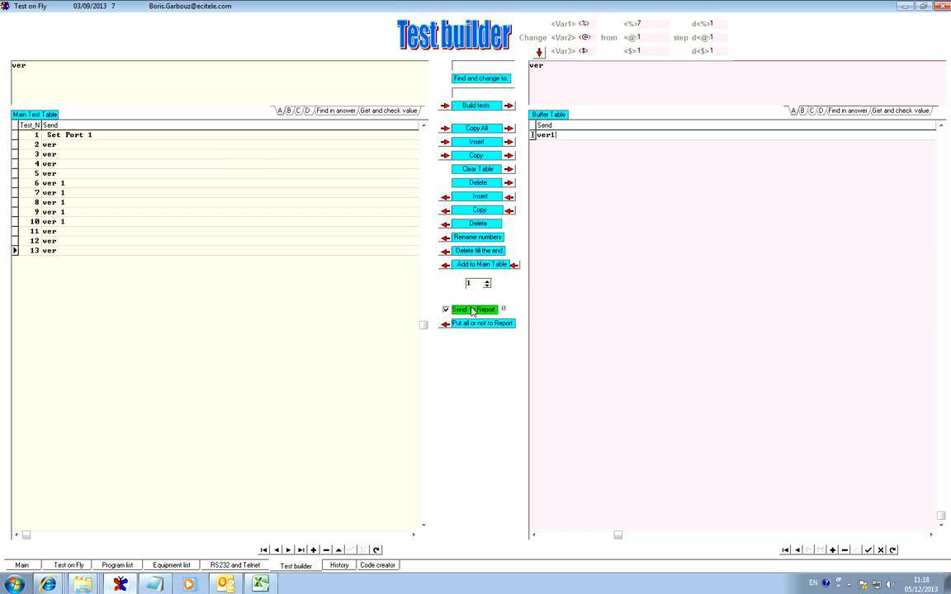
key("Tab")
left_click(478, 266)
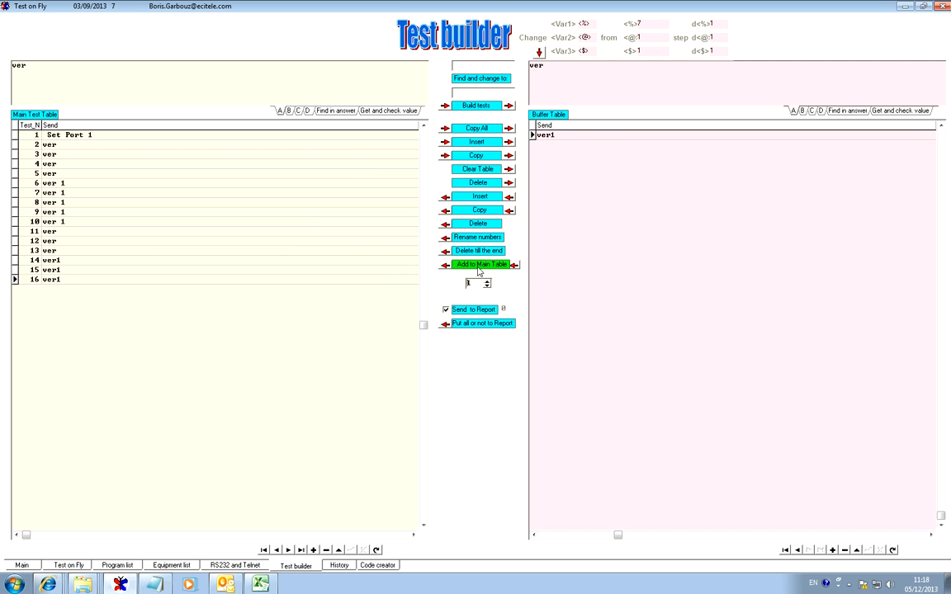
Review the send commands of tests 10, 9 and 8 in the main test table.
left_click(56, 221)
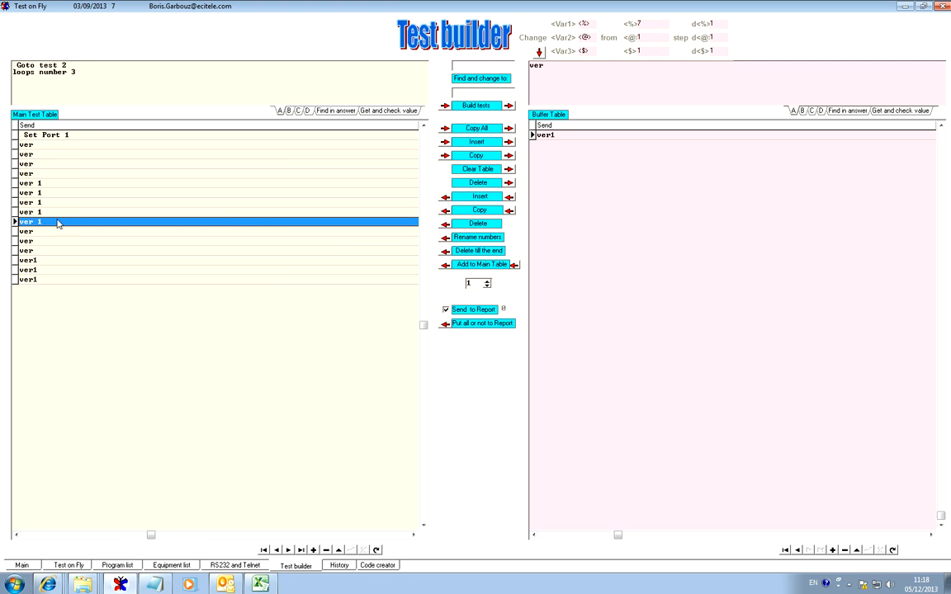
left_click(45, 211)
left_click(46, 203)
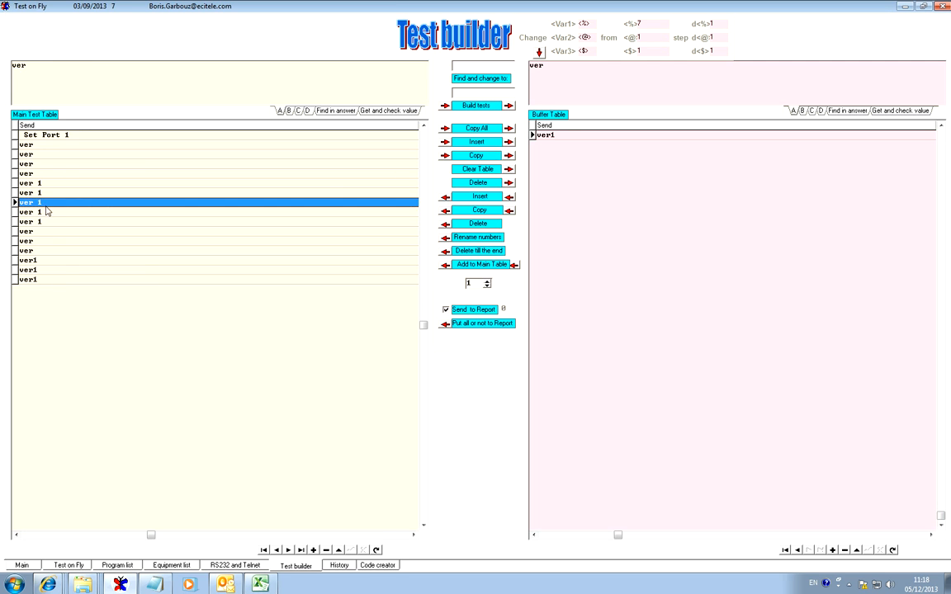
Delete tests 2 through 8 from the main test table and renumber the remaining tests consecutively.
left_click(30, 535)
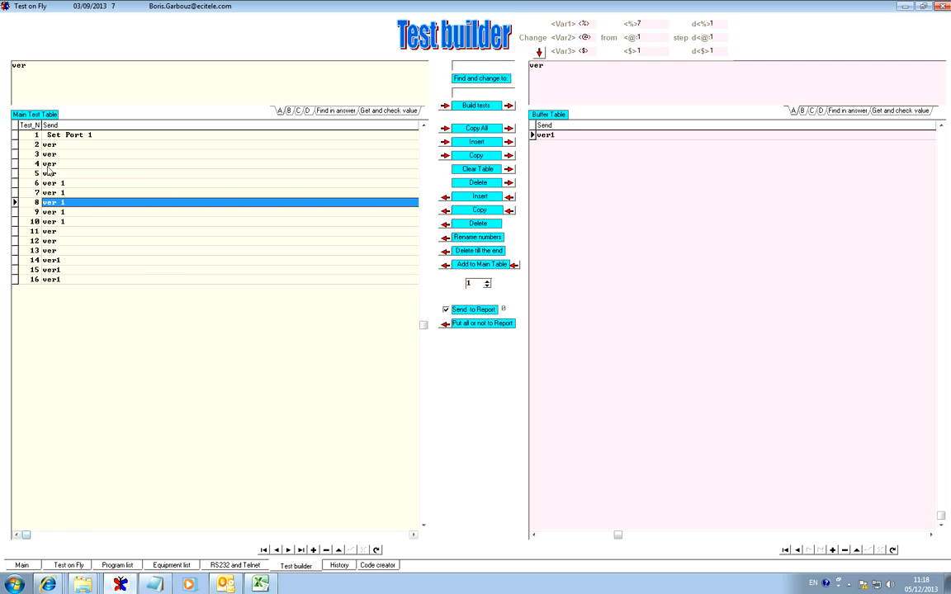
left_click(20, 145)
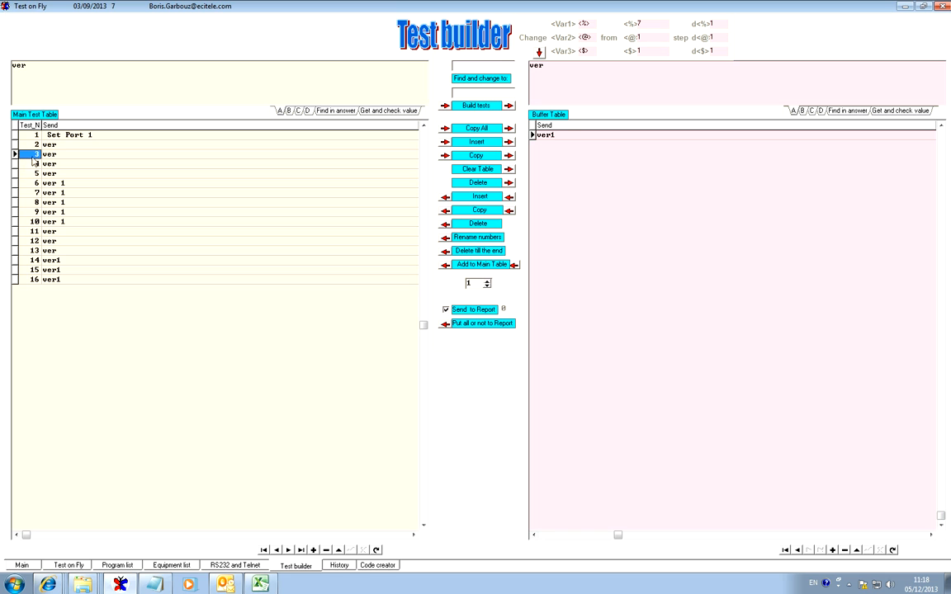
left_click(487, 224)
left_click(487, 224)
left_click(487, 225)
left_click(487, 224)
left_click(487, 225)
left_click(487, 224)
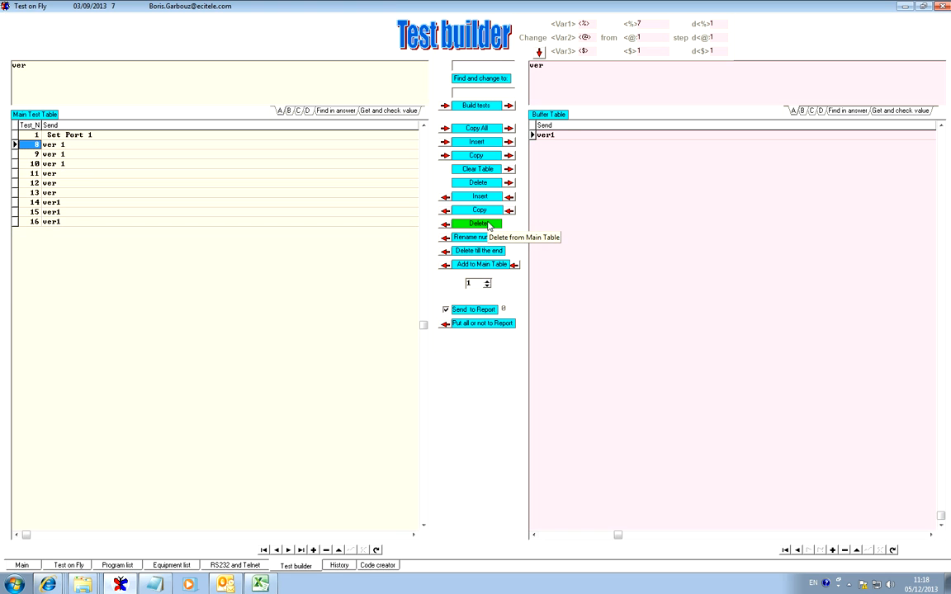
left_click(487, 224)
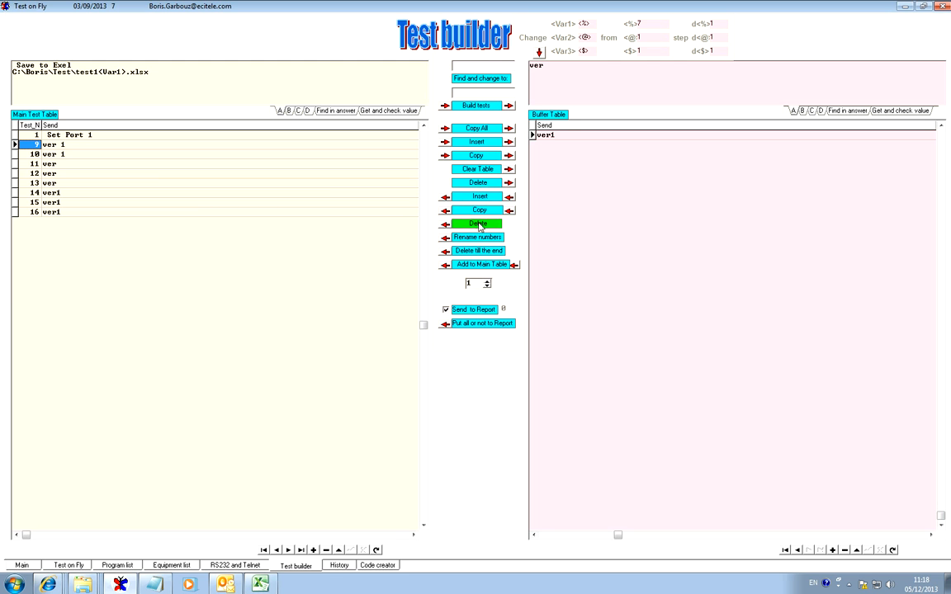
left_click(477, 237)
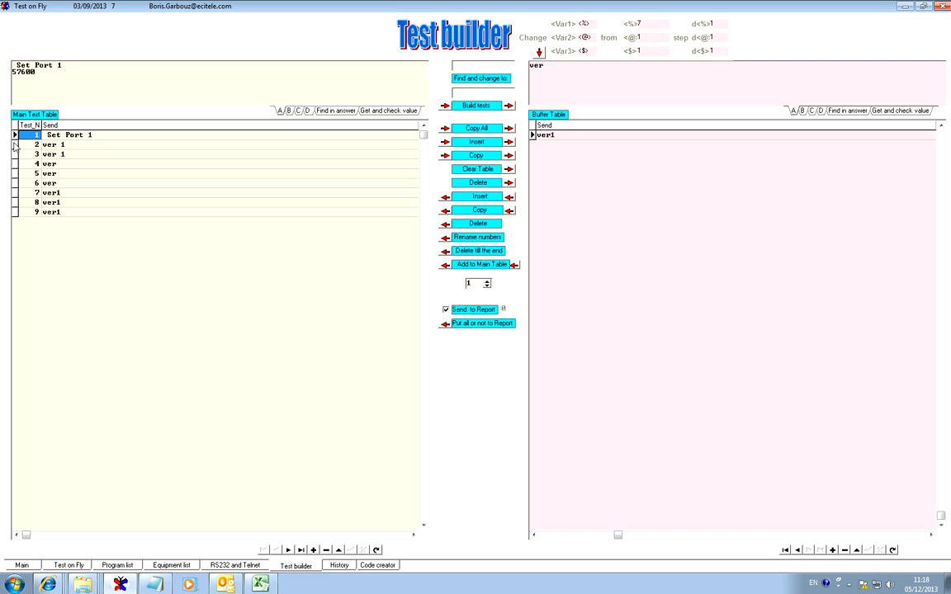
Rename tests 7, 8 and 9 in the main test table to ver1.
left_click(68, 565)
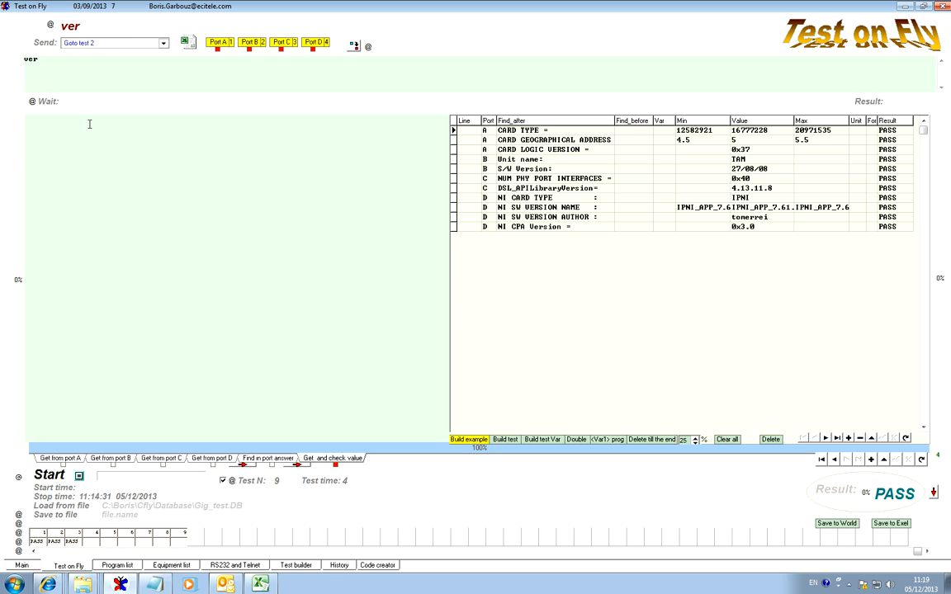
left_click(303, 567)
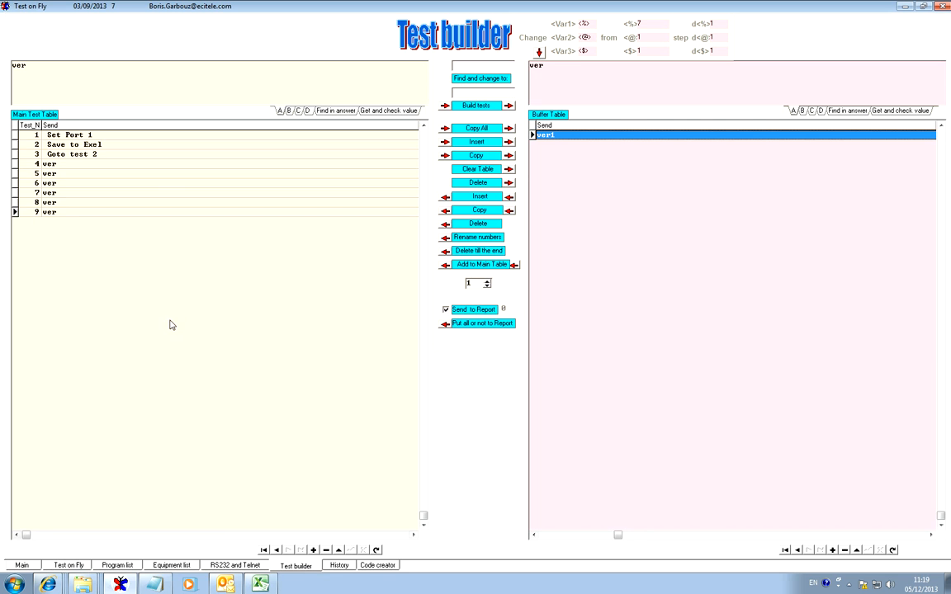
left_click(64, 193)
left_click(40, 192)
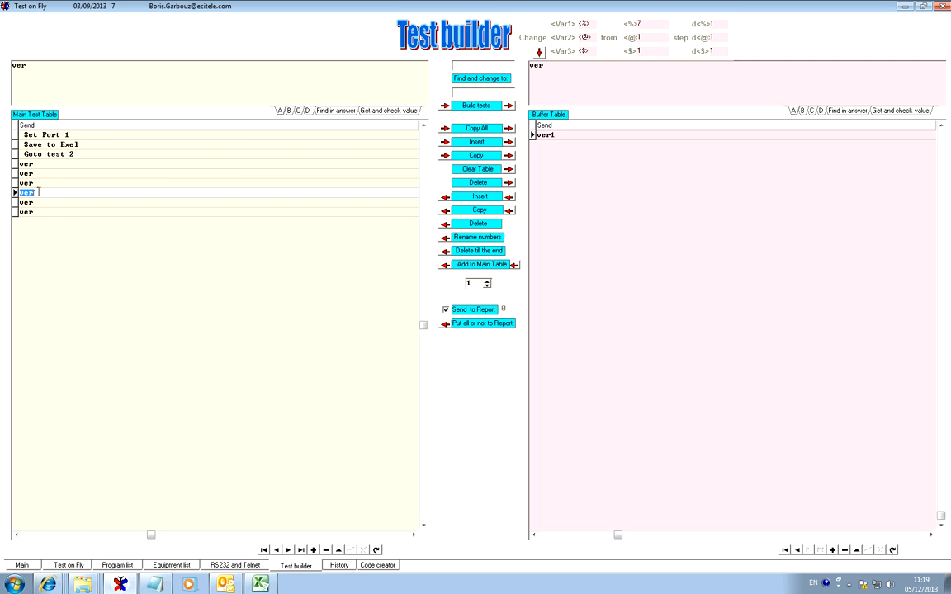
type("1")
left_click(37, 205)
type("1")
left_click(37, 212)
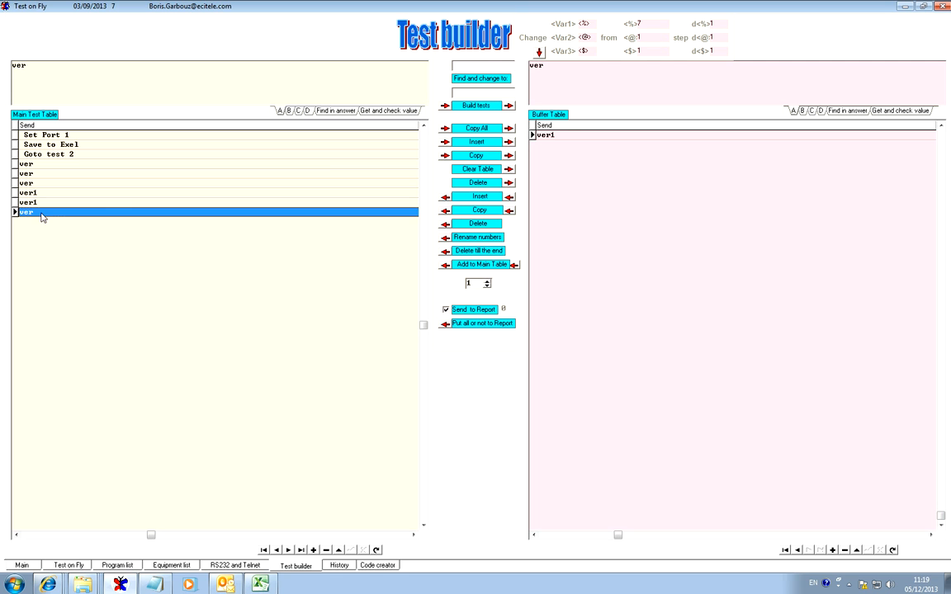
left_click_drag(39, 212, 59, 149)
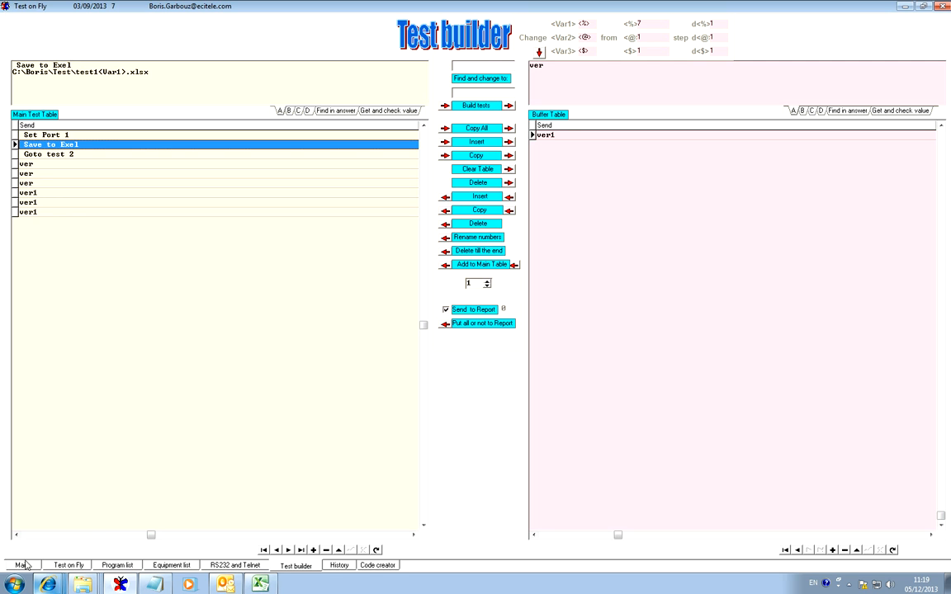
Move the Save to Exel and Goto test 2 tests to the end of the main test table by numbering them 10 and 11.
left_click(50, 535)
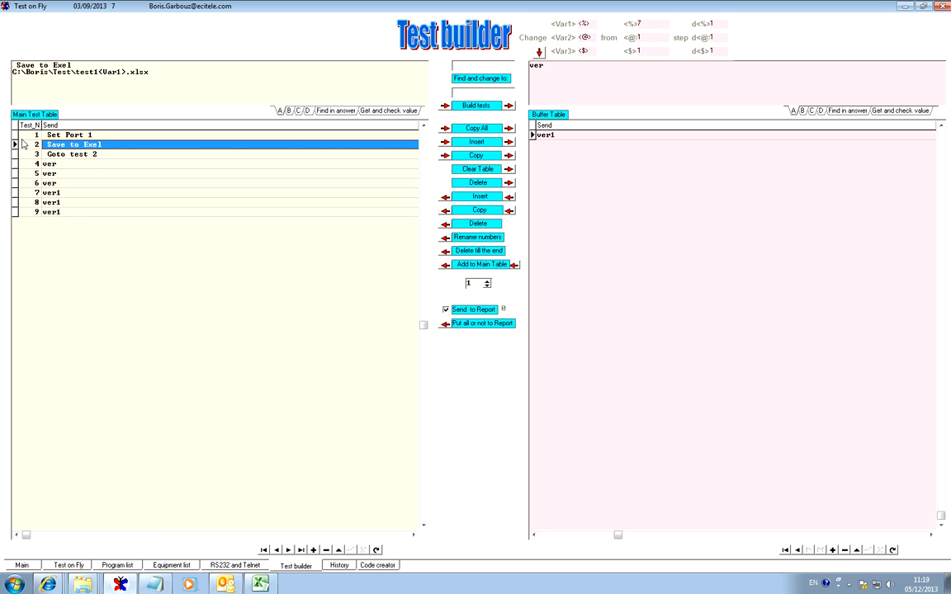
left_click(28, 146)
type("1")
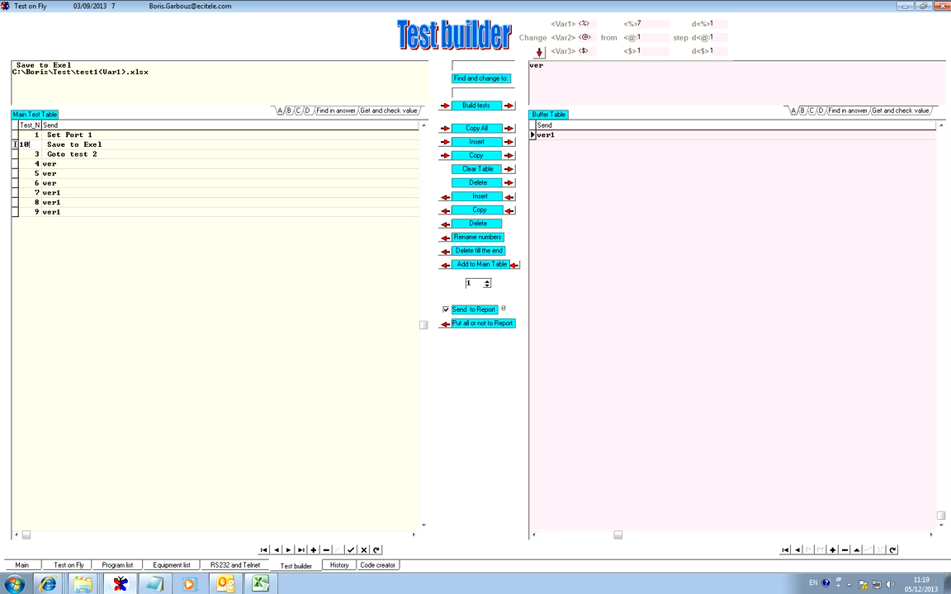
type("0")
key("Return")
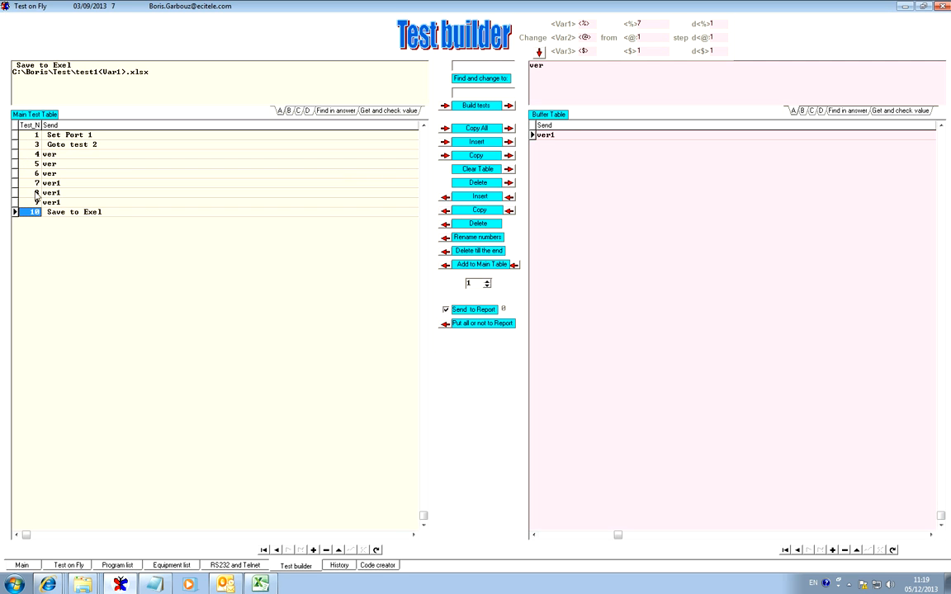
left_click(25, 146)
left_click(23, 144)
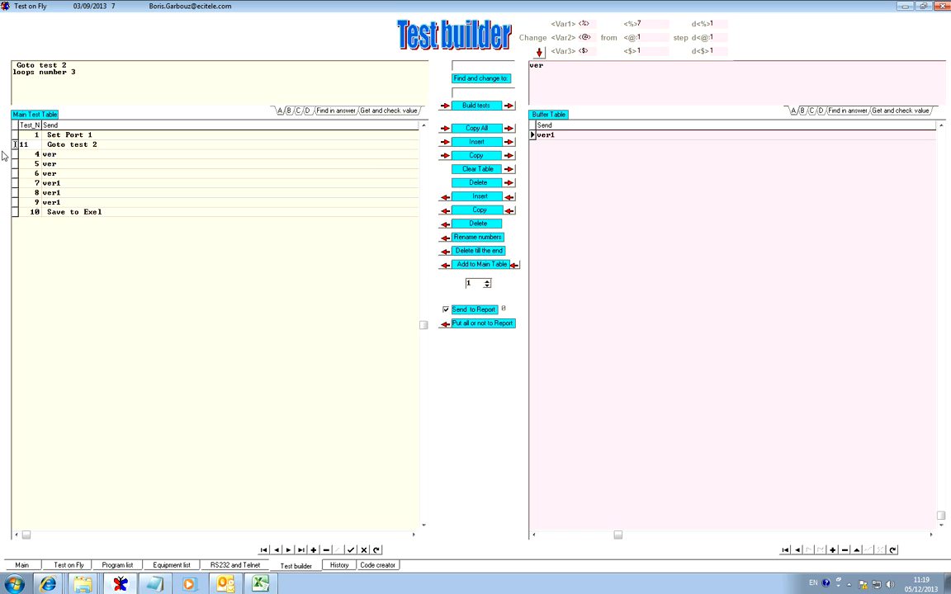
type("11")
key("Return")
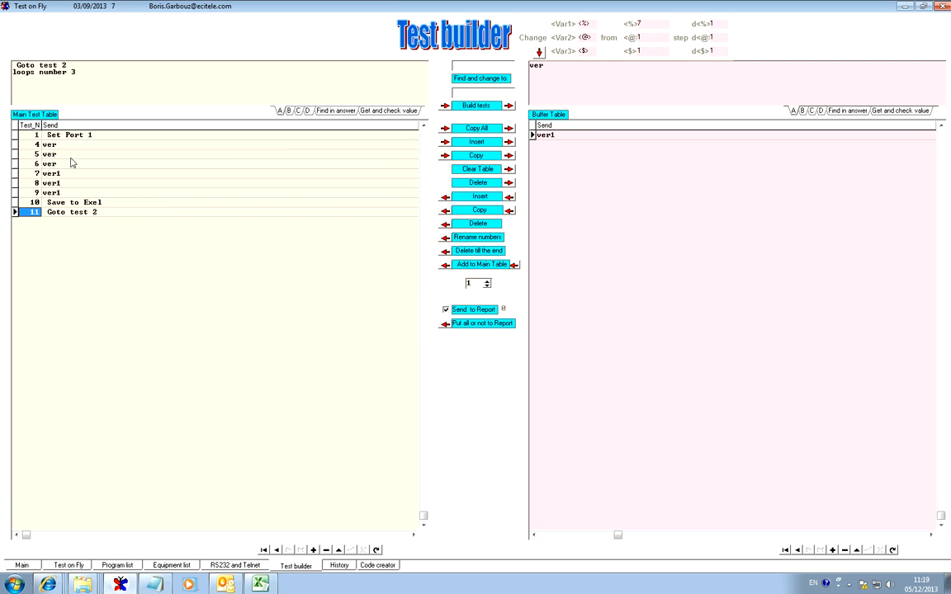
Renumber the tests in the main test table consecutively from 1.
left_click(59, 142)
left_click(62, 147)
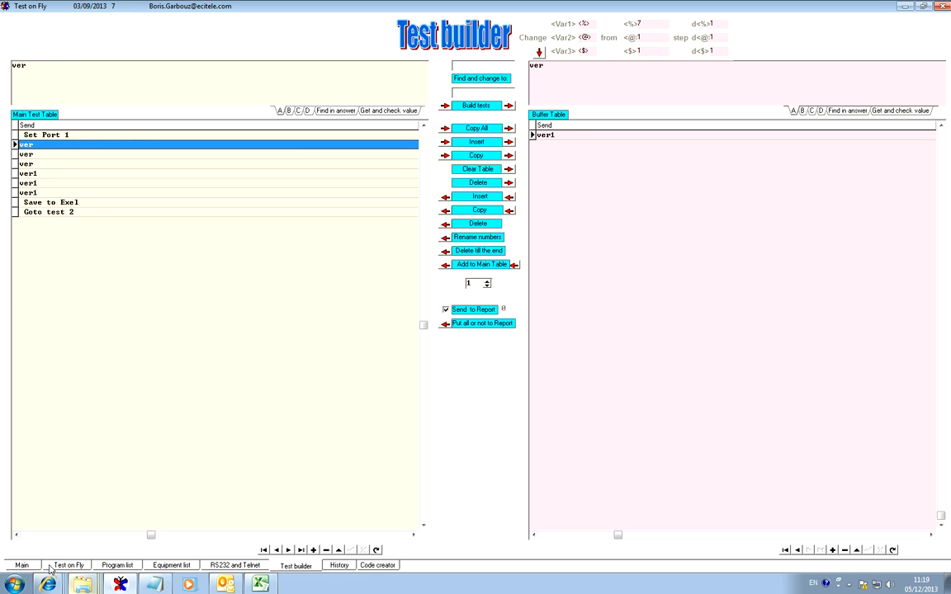
left_click(41, 538)
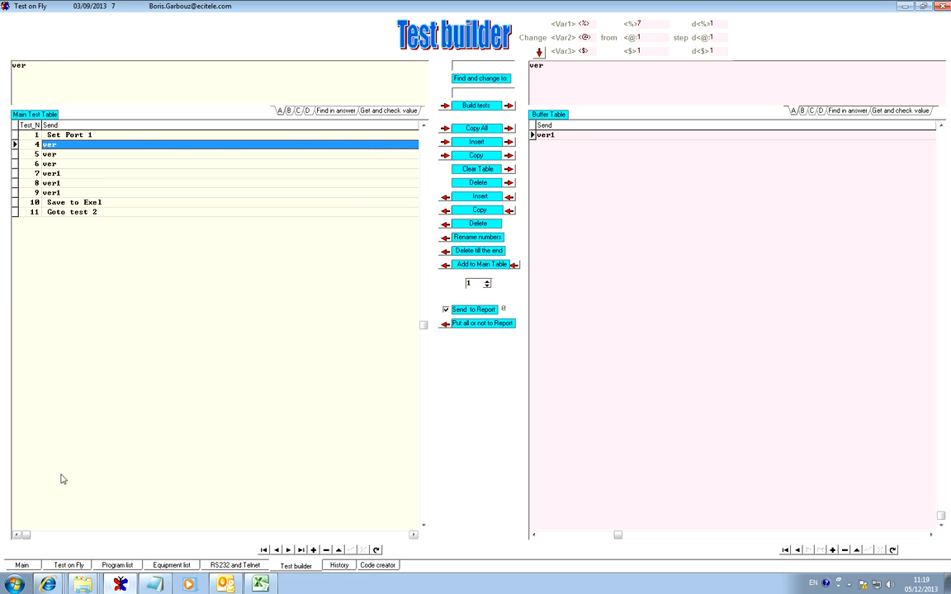
left_click(484, 238)
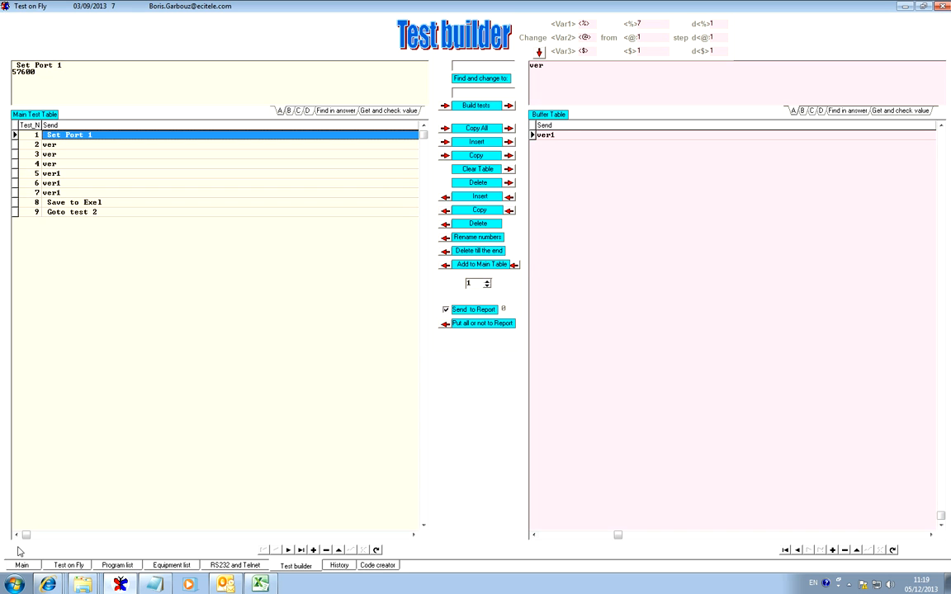
Start the test run from test 1 in Test on Fly and close the Excel Book1 workbook without saving it.
left_click(68, 566)
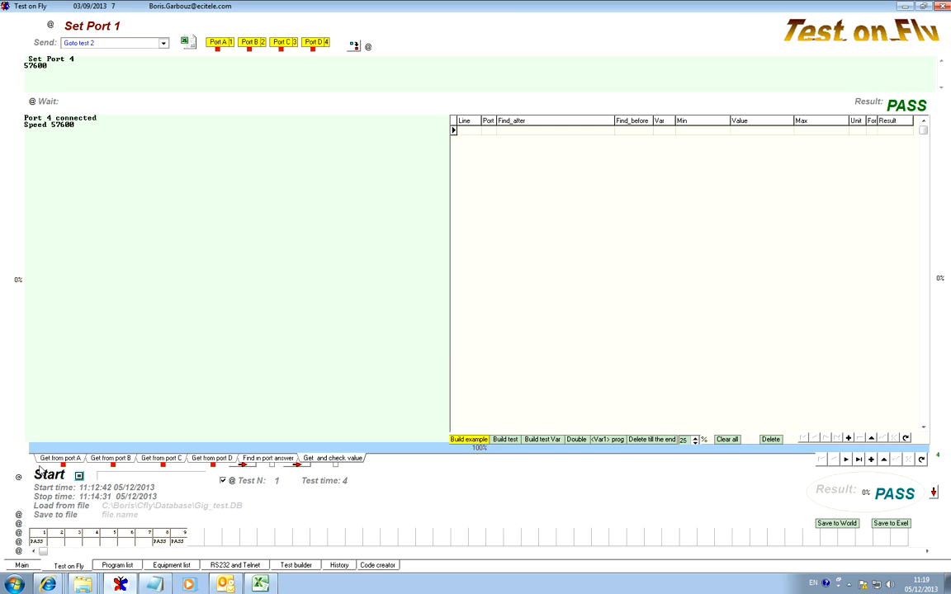
left_click(51, 476)
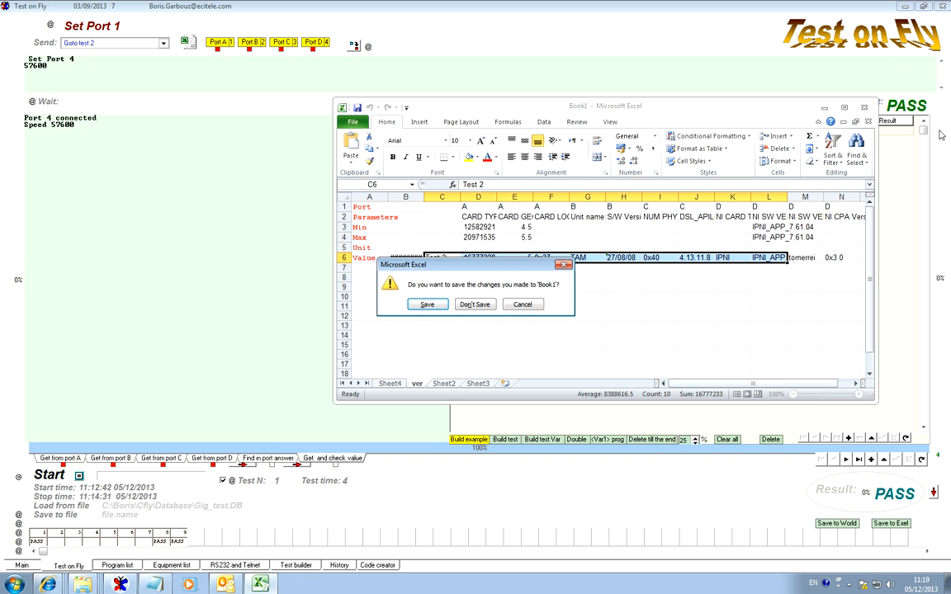
left_click(564, 265)
left_click(475, 305)
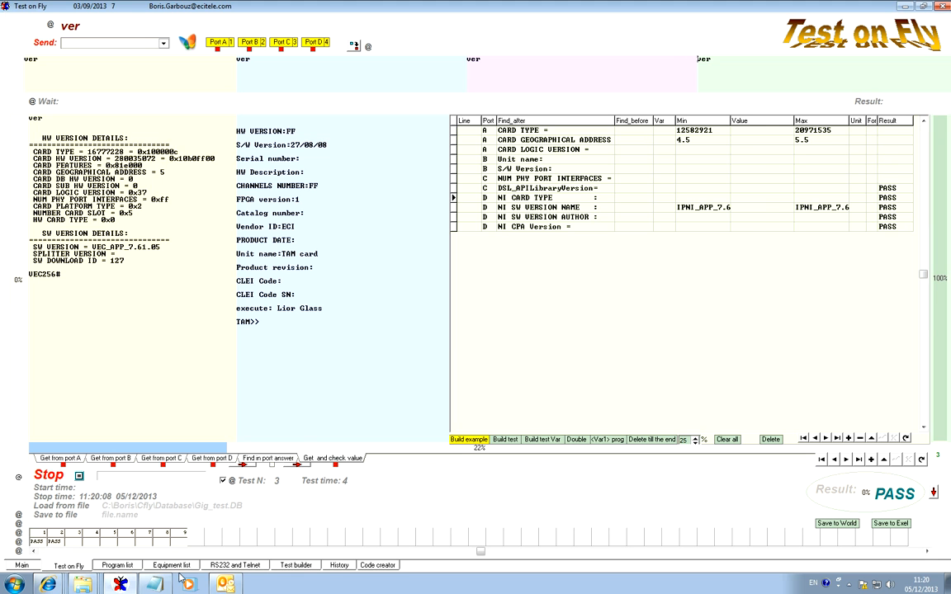
Switch to Windows Explorer and open the Test folder using the path copied from the Save to Exel command.
right_click(82, 584)
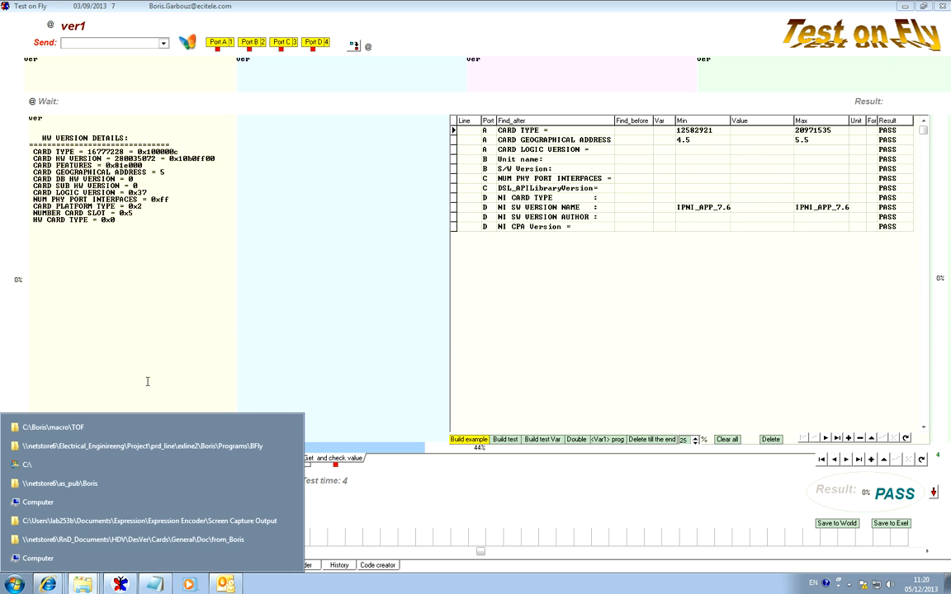
left_click(174, 380)
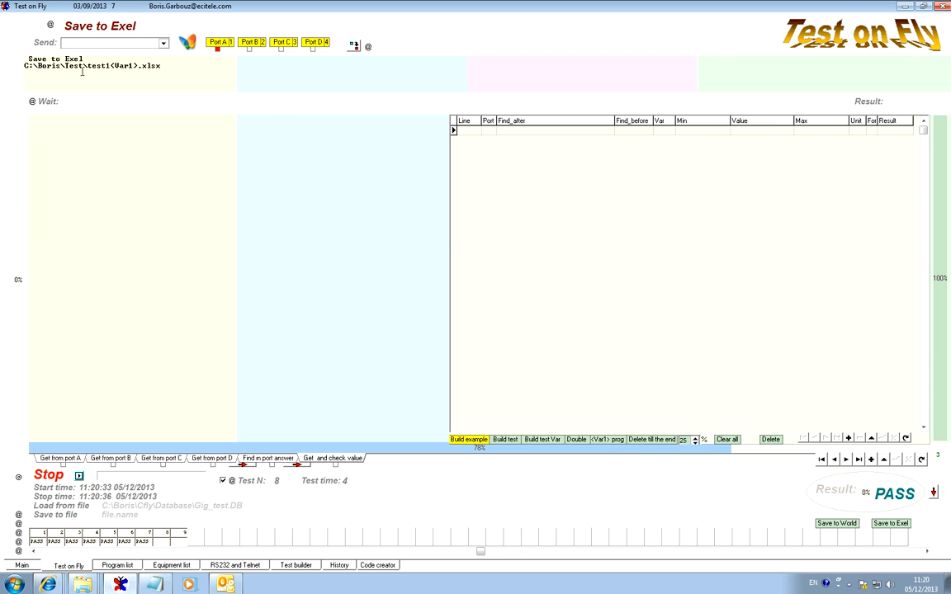
left_click_drag(85, 66, 2, 67)
key("ctrl+c")
right_click(83, 584)
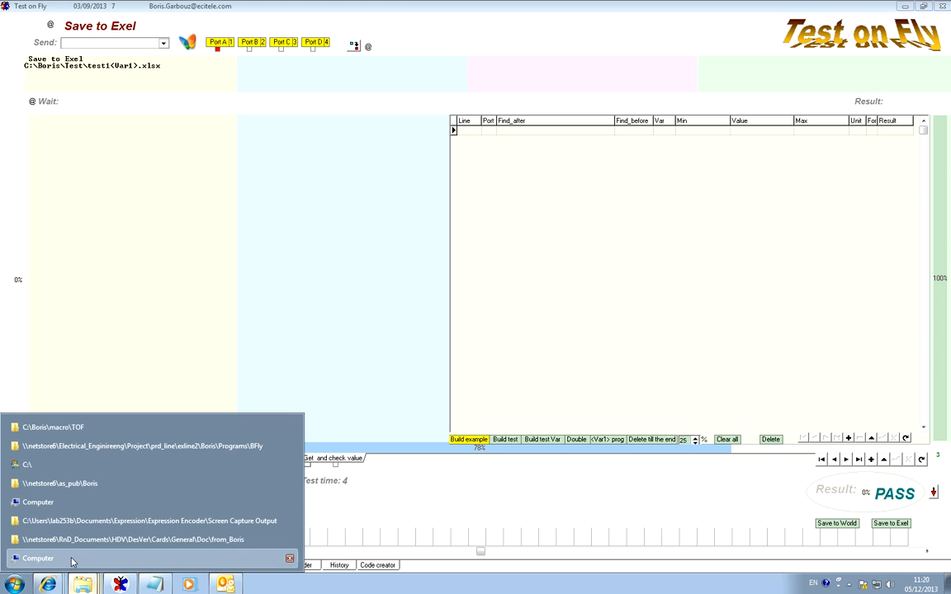
left_click(38, 559)
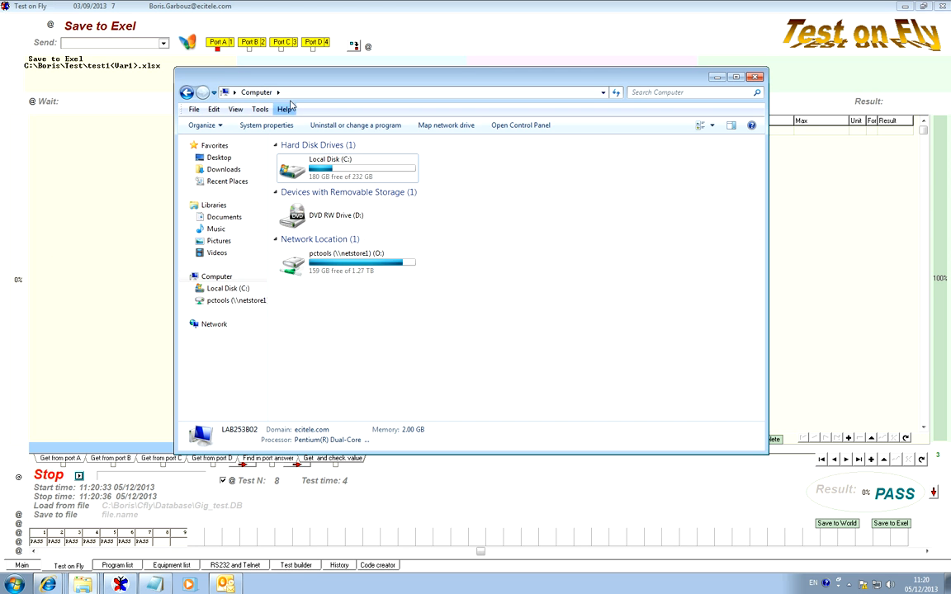
left_click(302, 91)
key("ctrl+v")
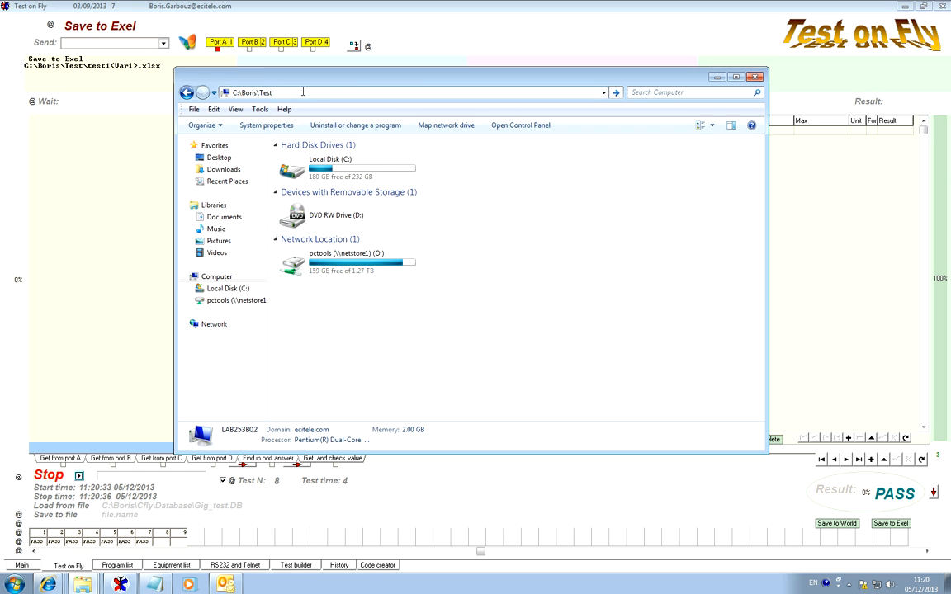
key("Return")
left_click_drag(343, 74, 450, 179)
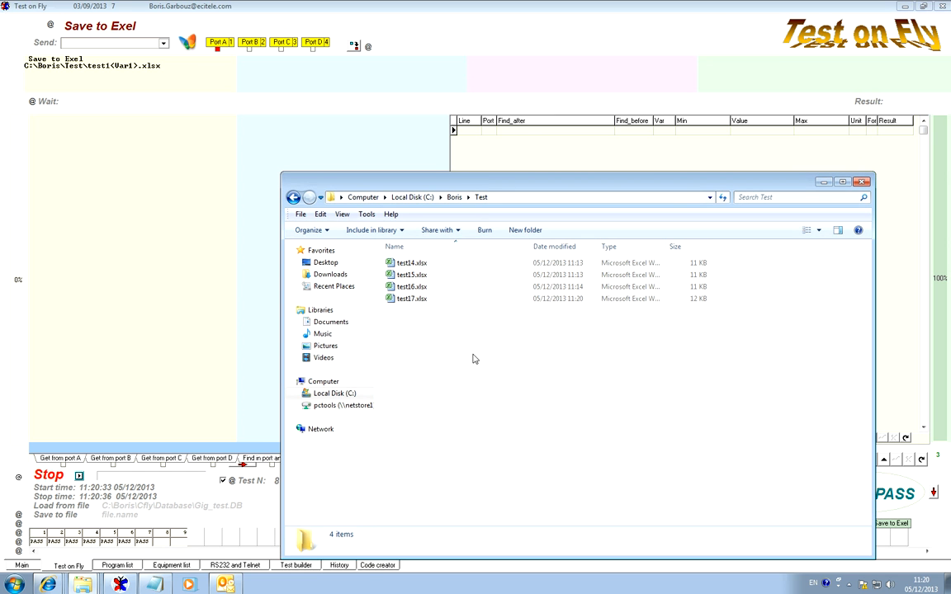
Delete test14.xlsx, test15.xlsx, test16.xlsx and test17.xlsx from the Test folder.
left_click_drag(443, 294, 338, 232)
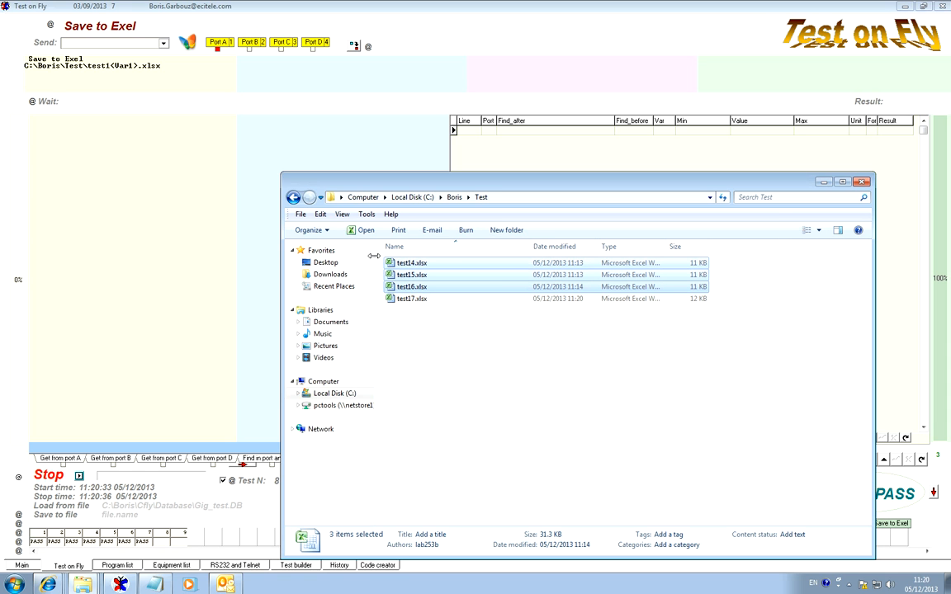
key("Delete")
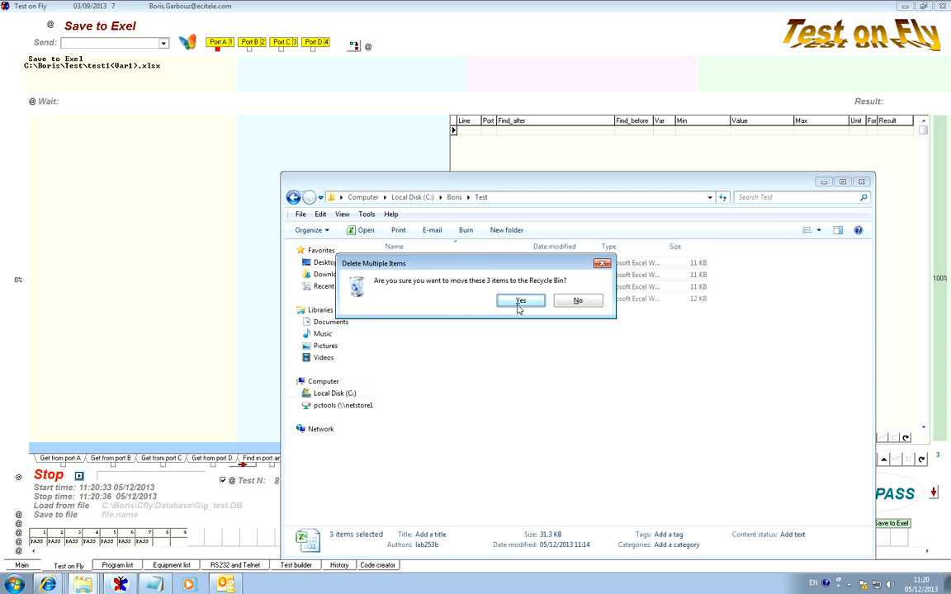
left_click(520, 301)
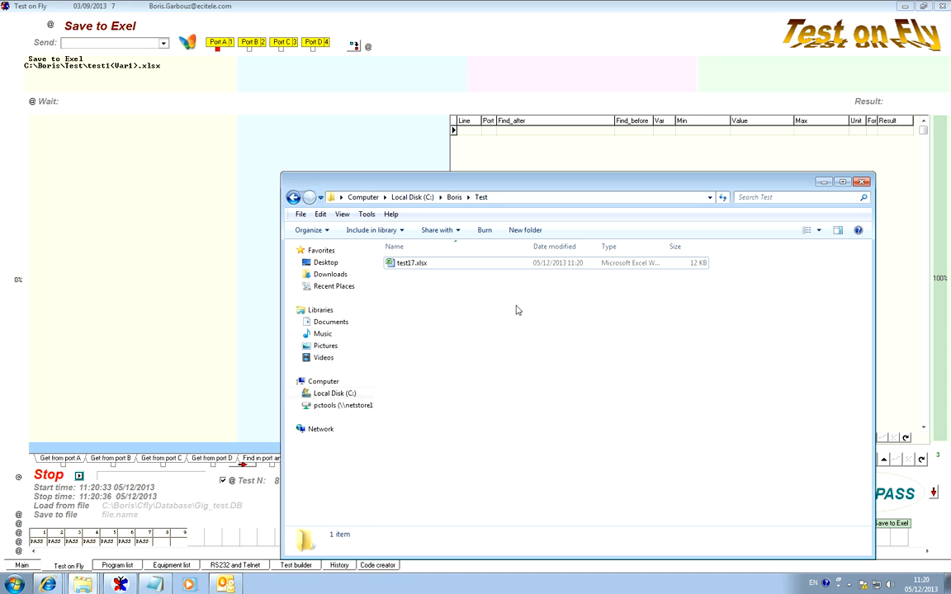
left_click(396, 264)
key("Delete")
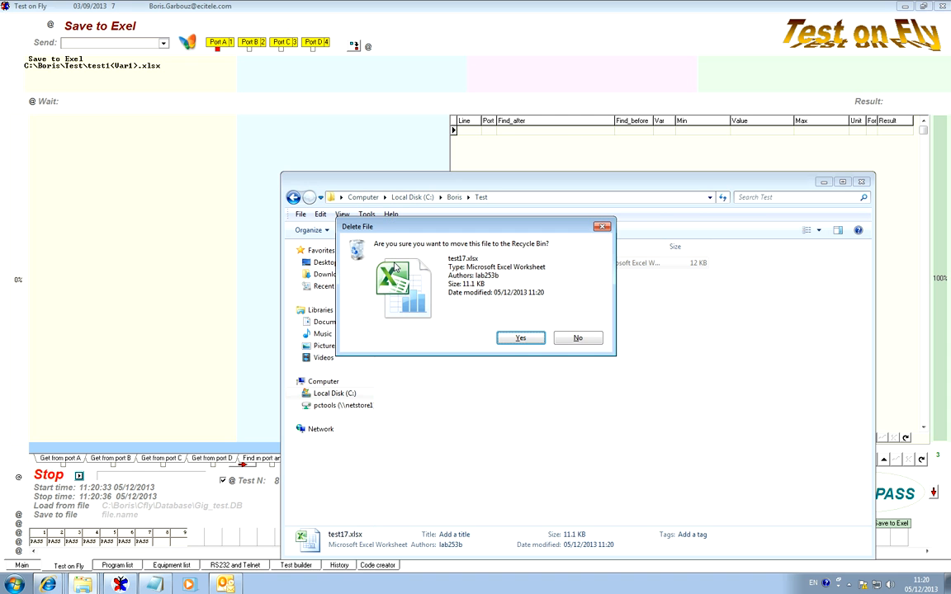
left_click(518, 339)
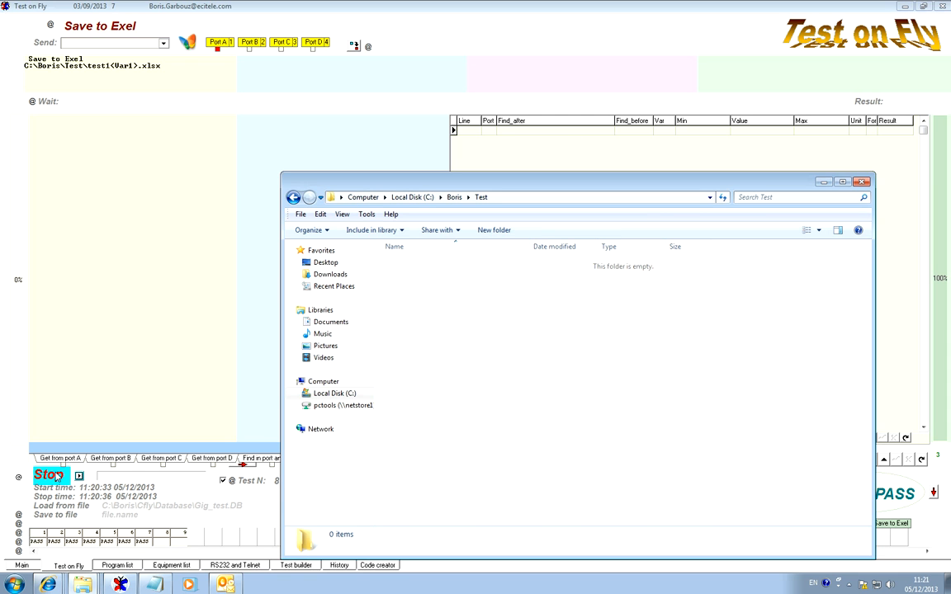
Run the tests again from test 1 and bring the Test folder window forward at a smaller size.
left_click(50, 475)
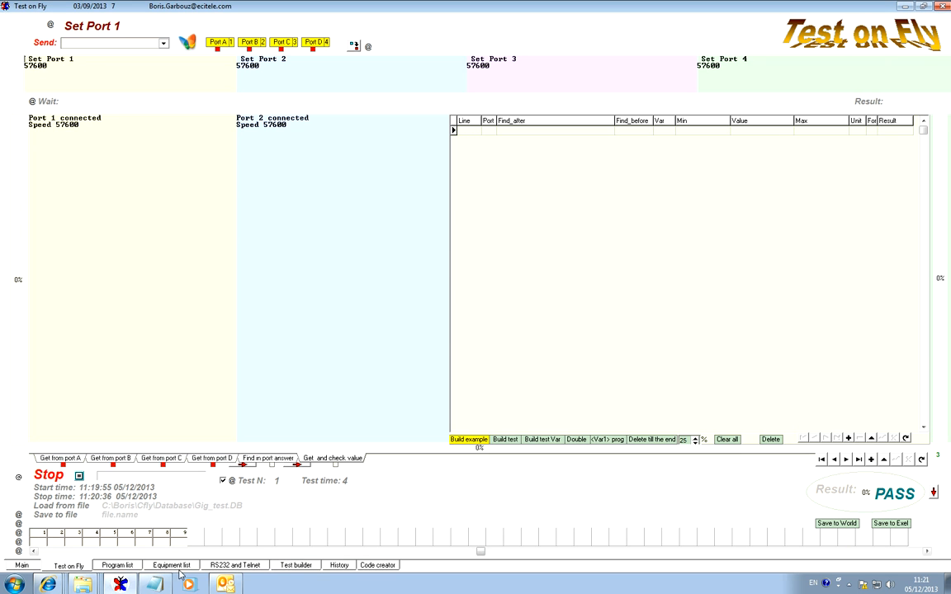
right_click(83, 585)
left_click(49, 495)
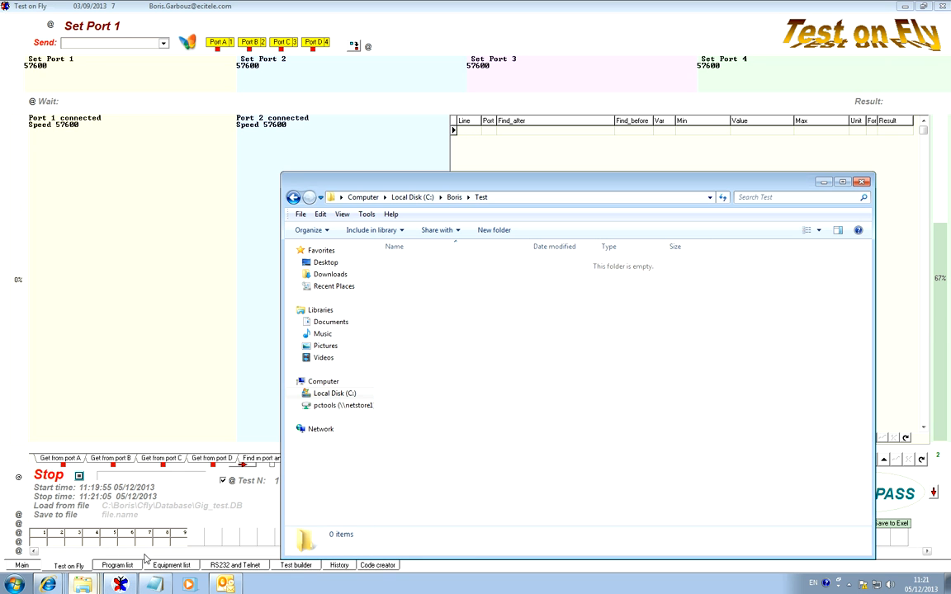
left_click_drag(873, 557, 660, 352)
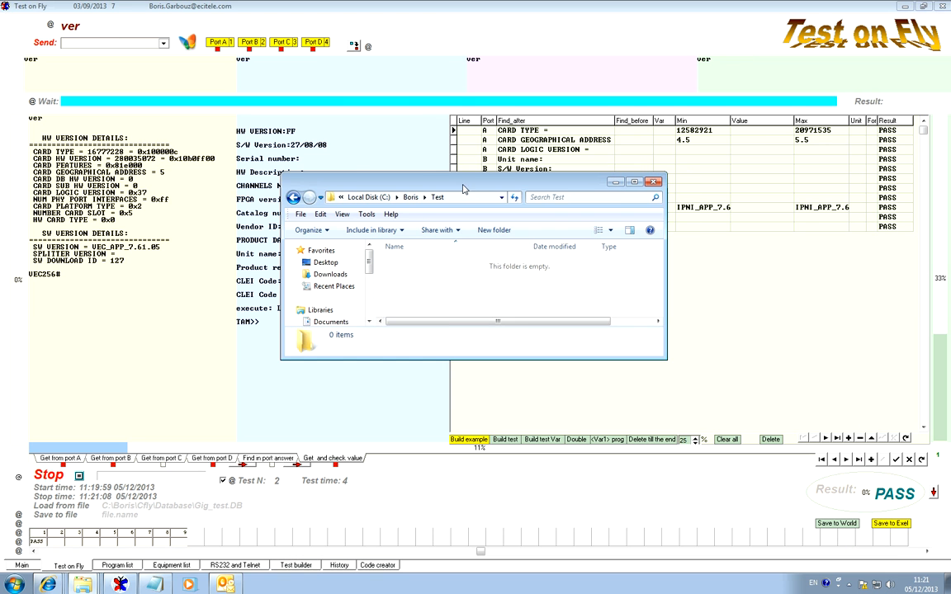
Move the Test folder window clear of the test results table and switch to Test builder.
left_click_drag(462, 188, 605, 215)
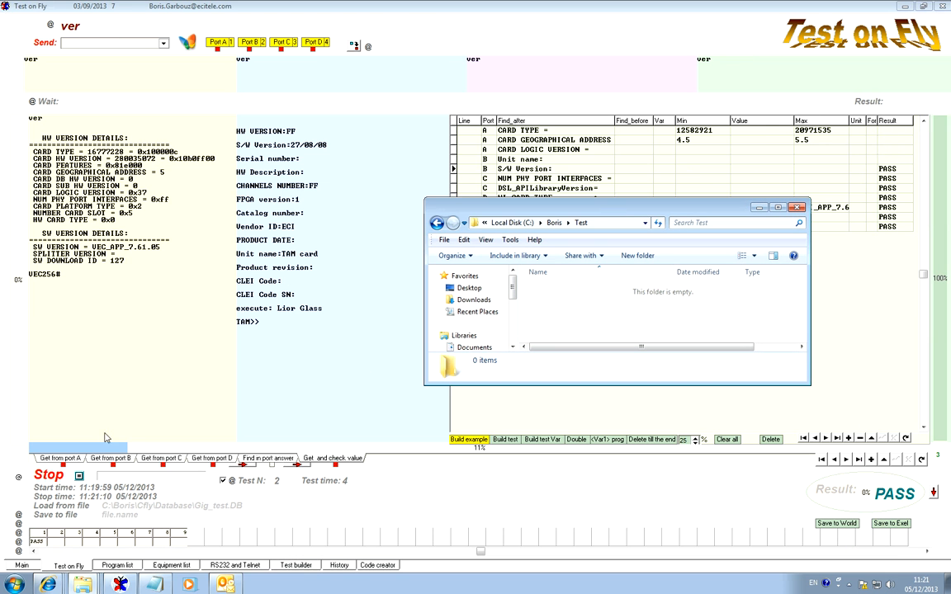
left_click_drag(603, 212, 587, 320)
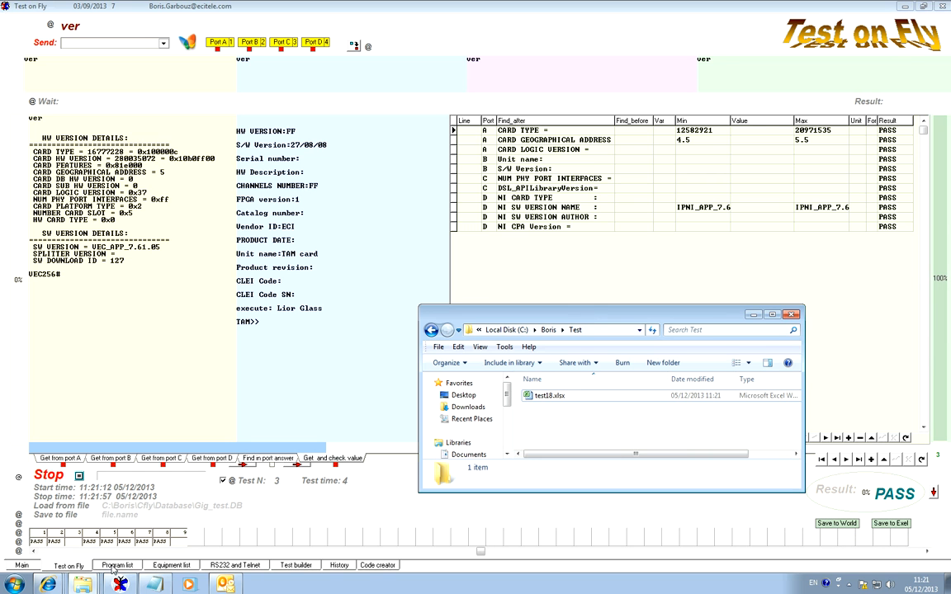
left_click(296, 566)
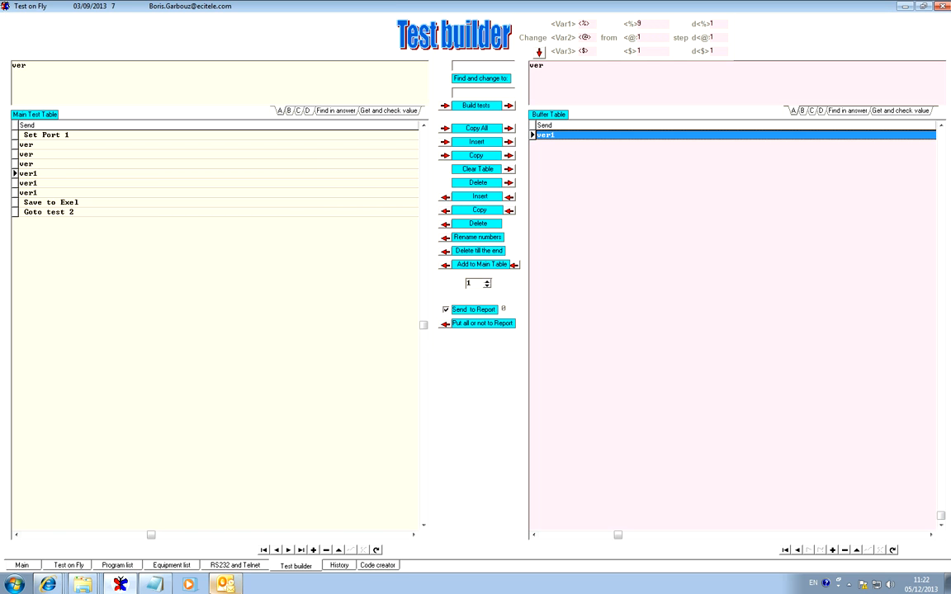
Bring the C:\Boris\Test folder forward, open test18.xlsx in Excel and examine the results on the ver and ver1 sheets.
right_click(83, 584)
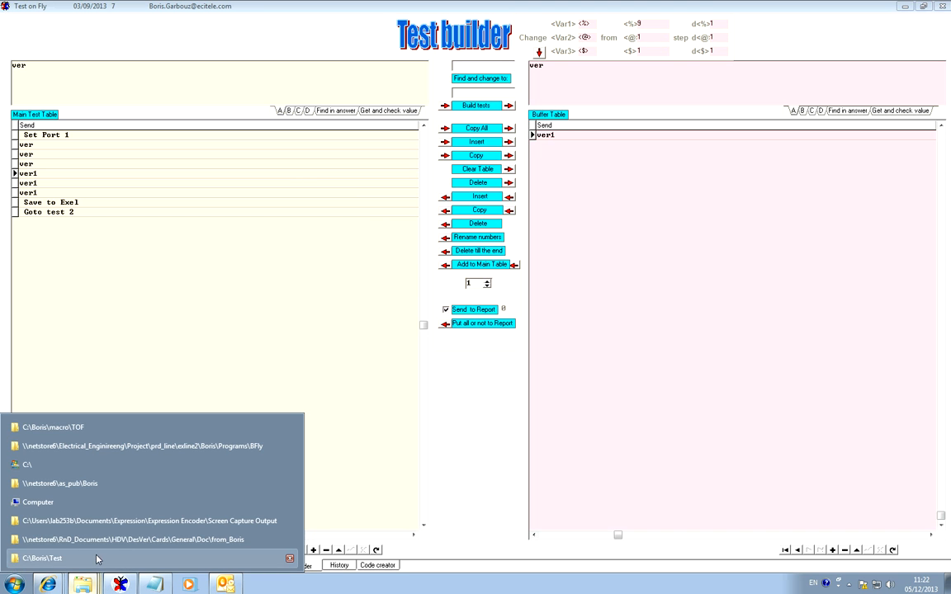
left_click(96, 560)
double_click(541, 396)
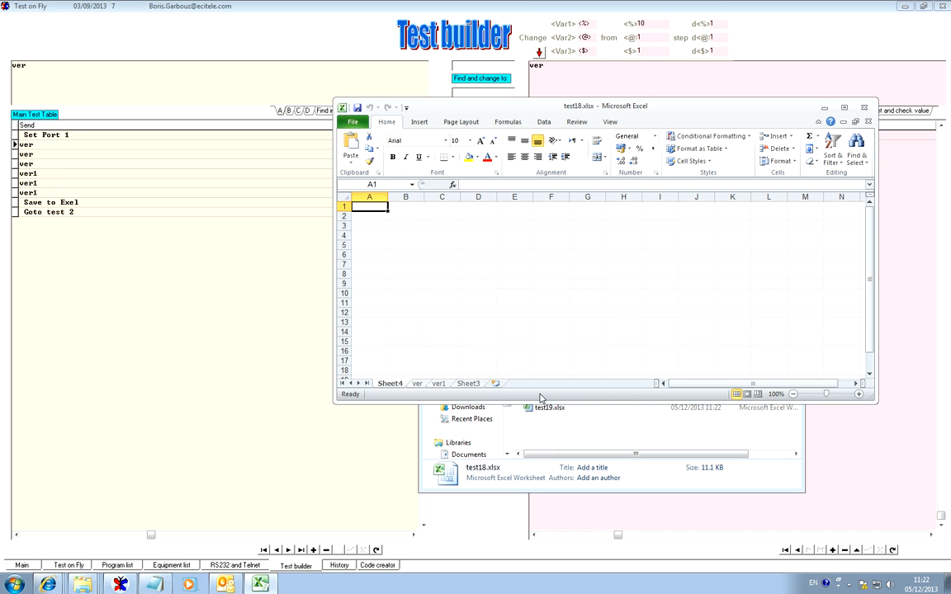
left_click(417, 384)
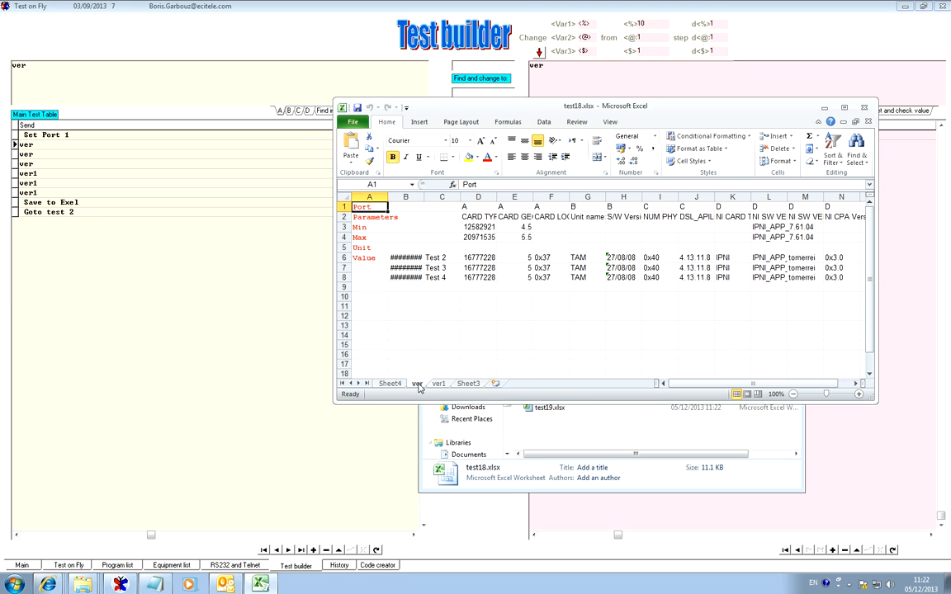
left_click(695, 257)
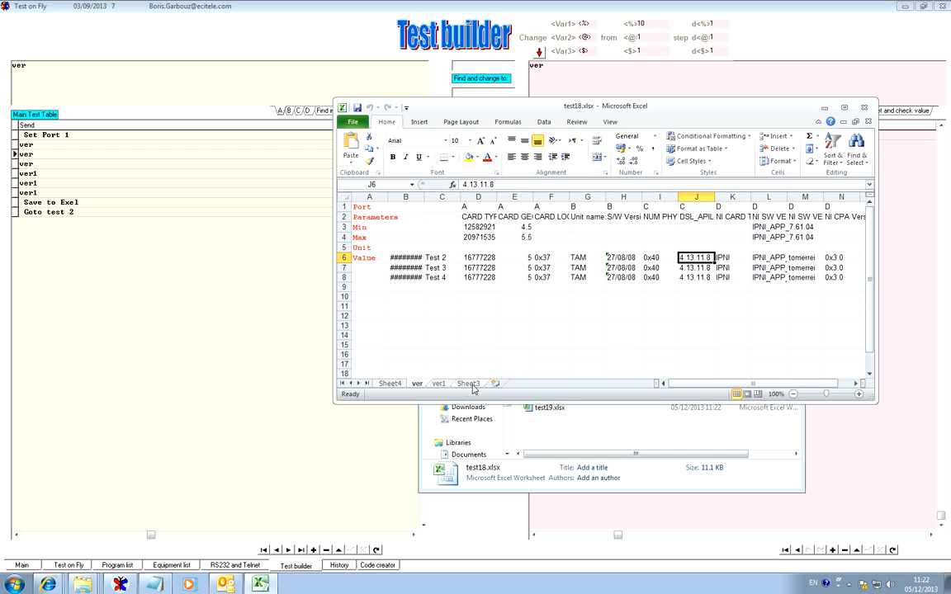
left_click(439, 385)
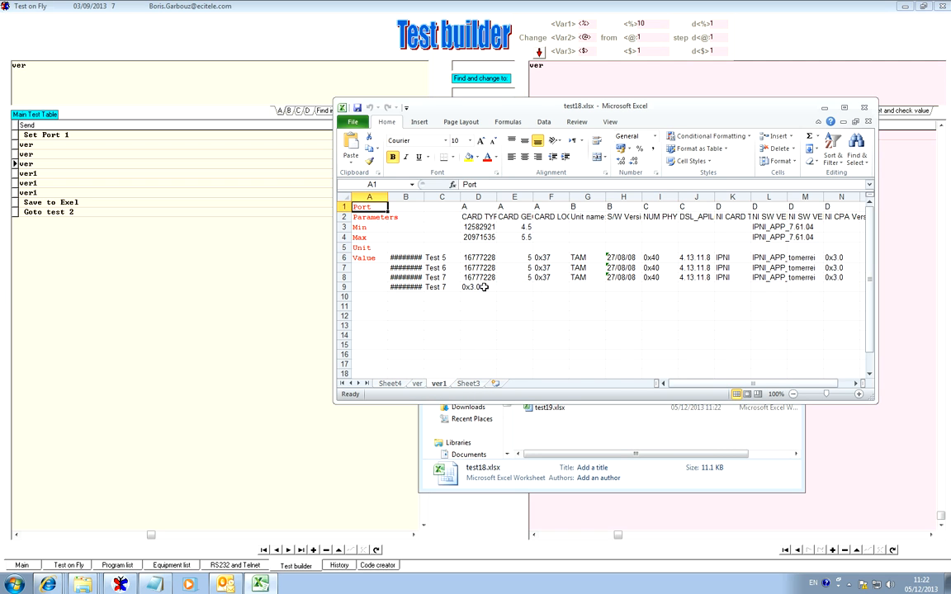
Clear cells B9 to D9 on the ver1 sheet and close test18.xlsx without saving the changes.
left_click_drag(479, 286, 396, 286)
key("Delete")
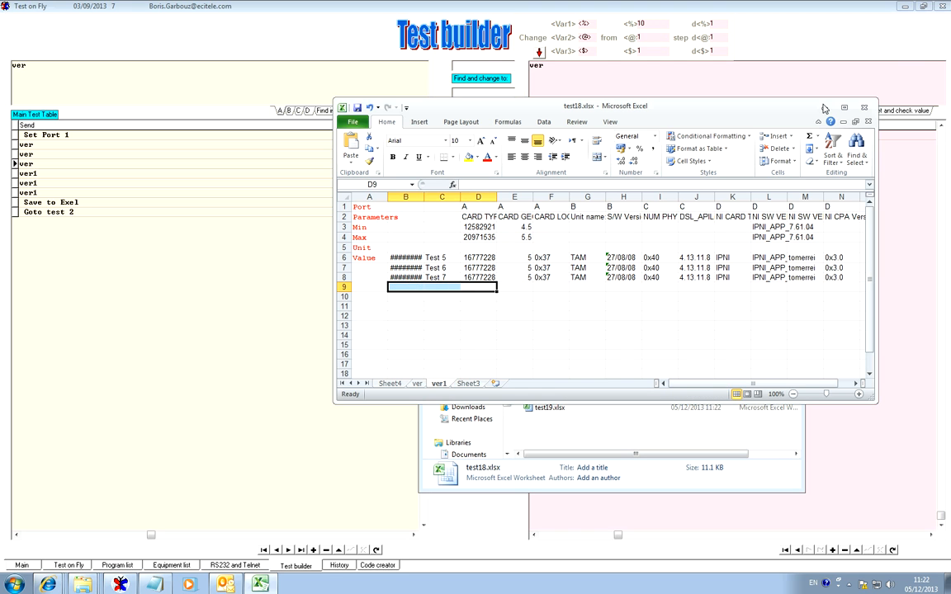
left_click(864, 109)
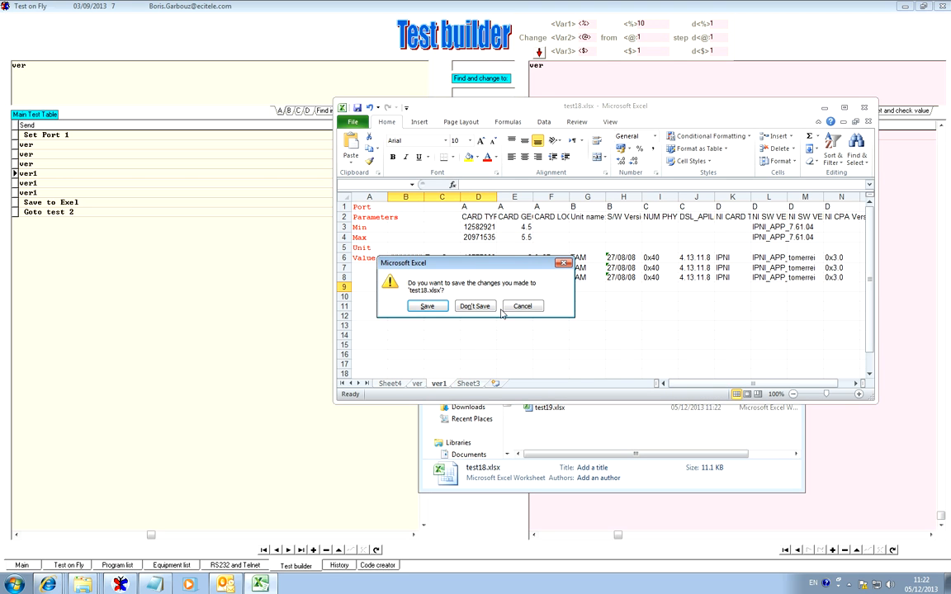
left_click(476, 307)
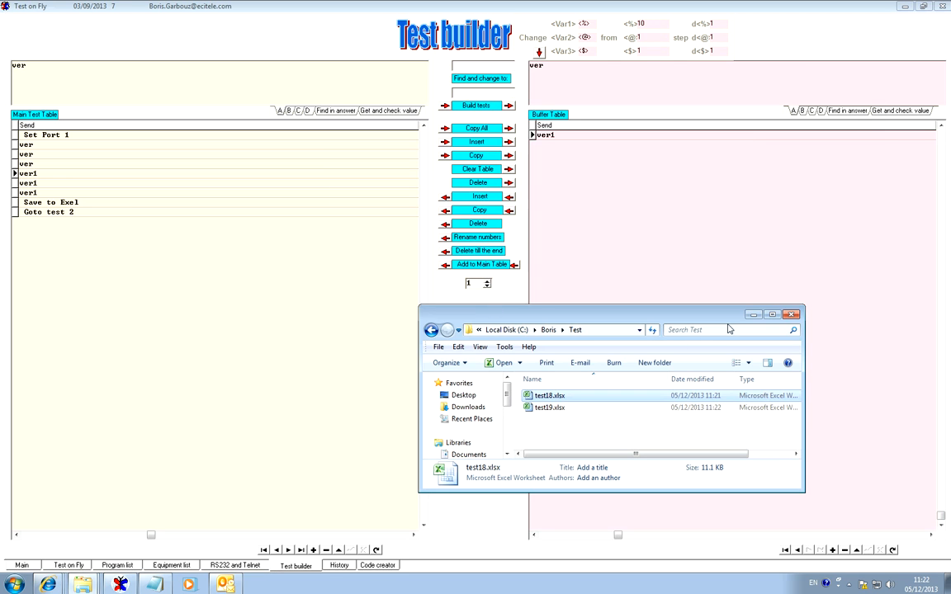